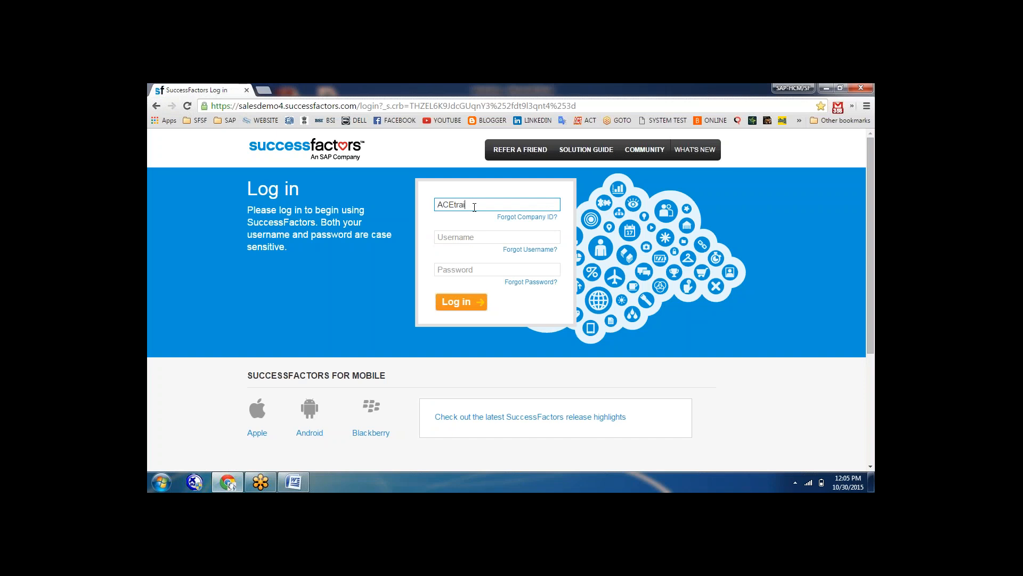
Log in with company ID ACEtrain435, username admins and the account password
text(485)
key(Tab)
text(admins)
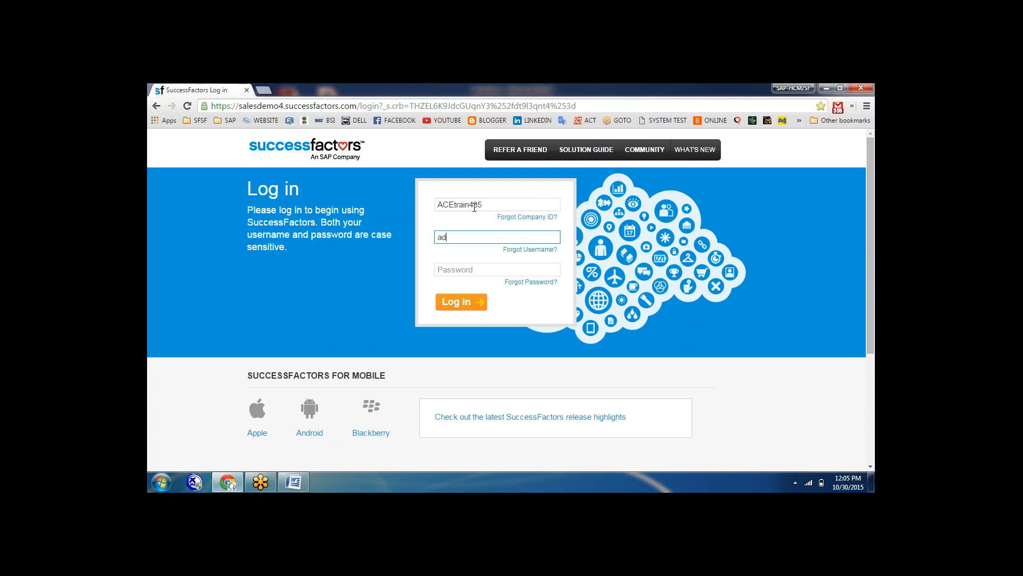
key(Tab)
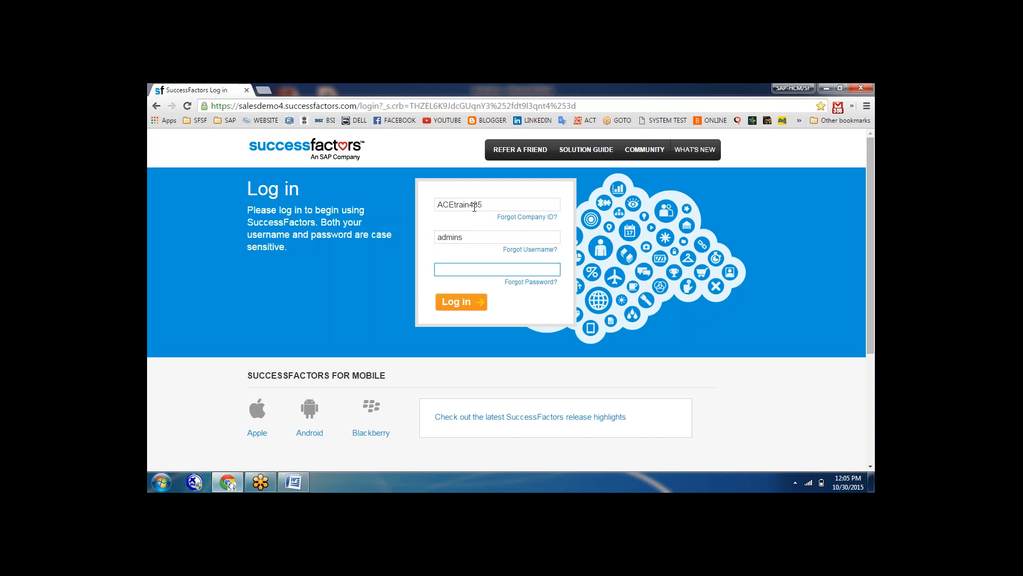
text(••••••••••)
click(461, 302)
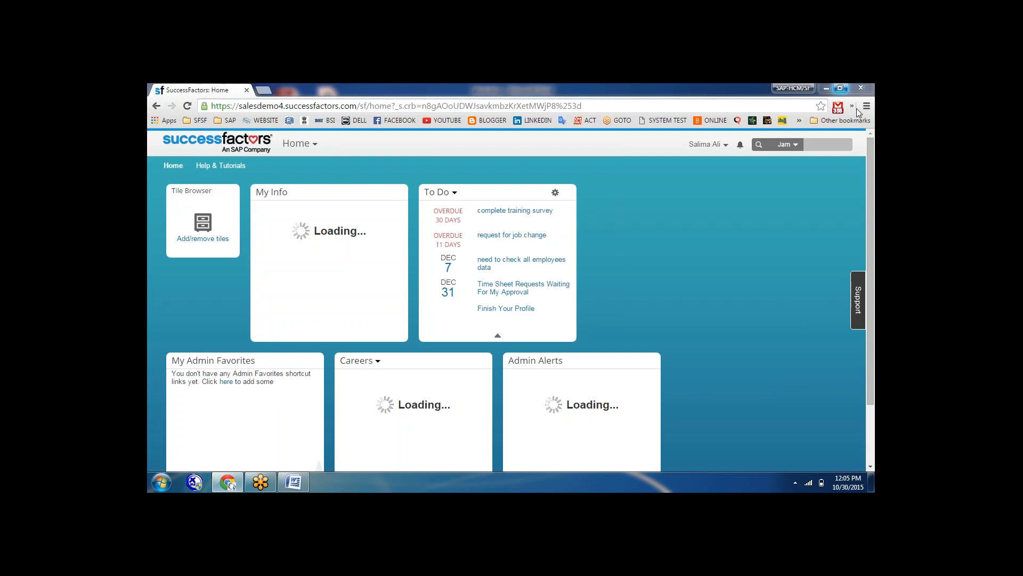
Go to the Admin Center and open Manage Permission Roles under Set User Permissions
click(725, 144)
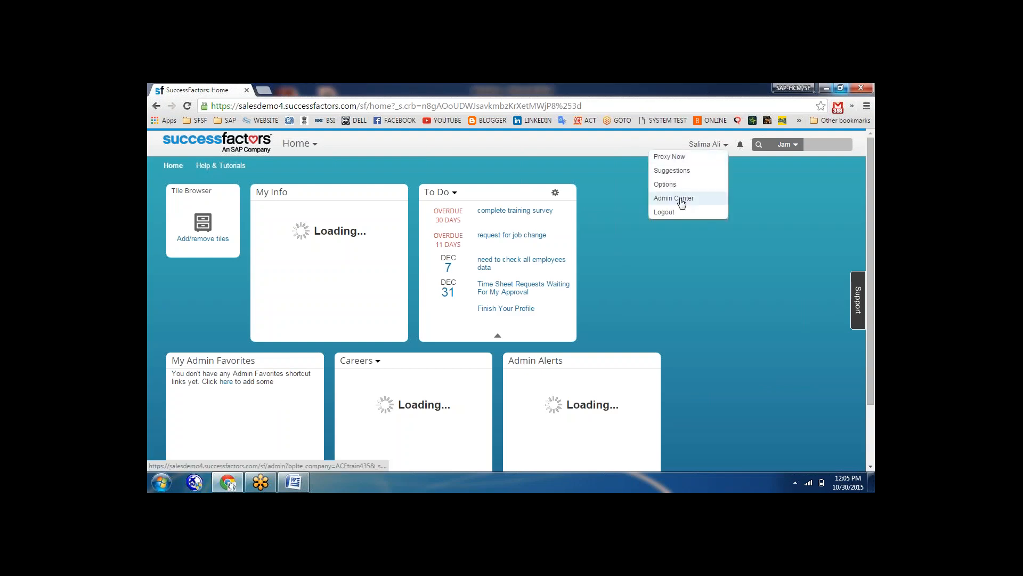
click(679, 200)
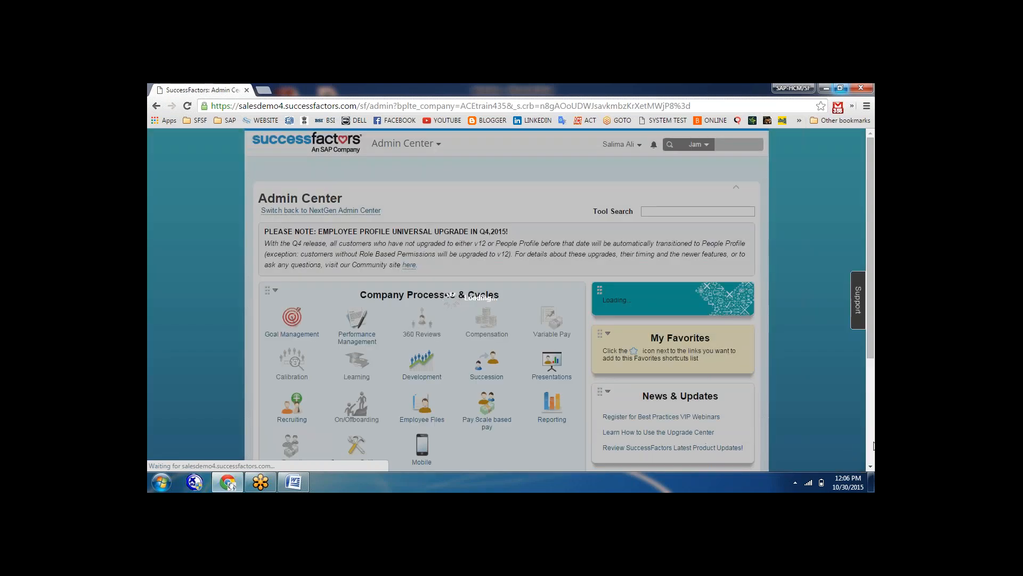
scroll(542, 305, down, 3)
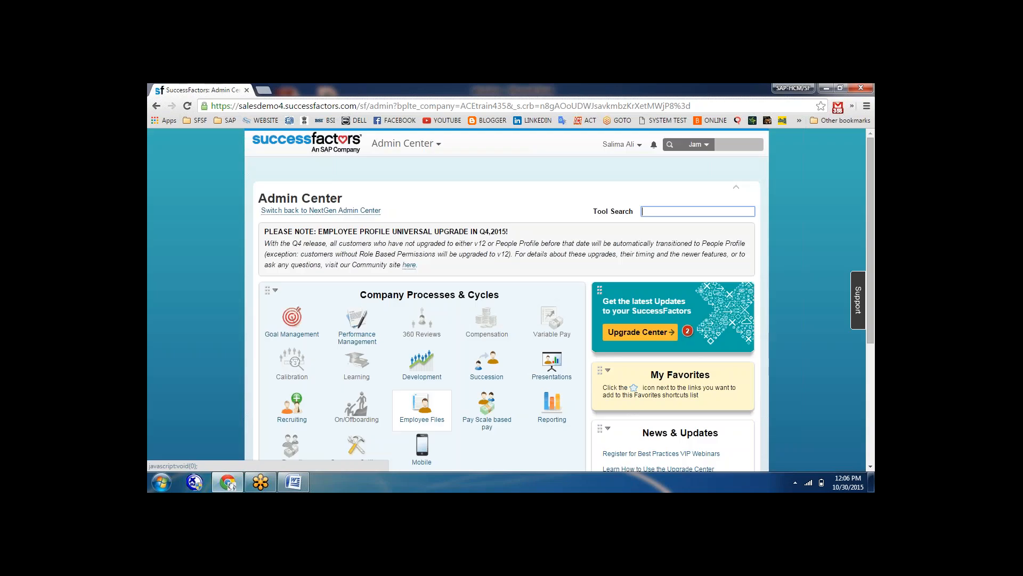
scroll(468, 418, down, 4)
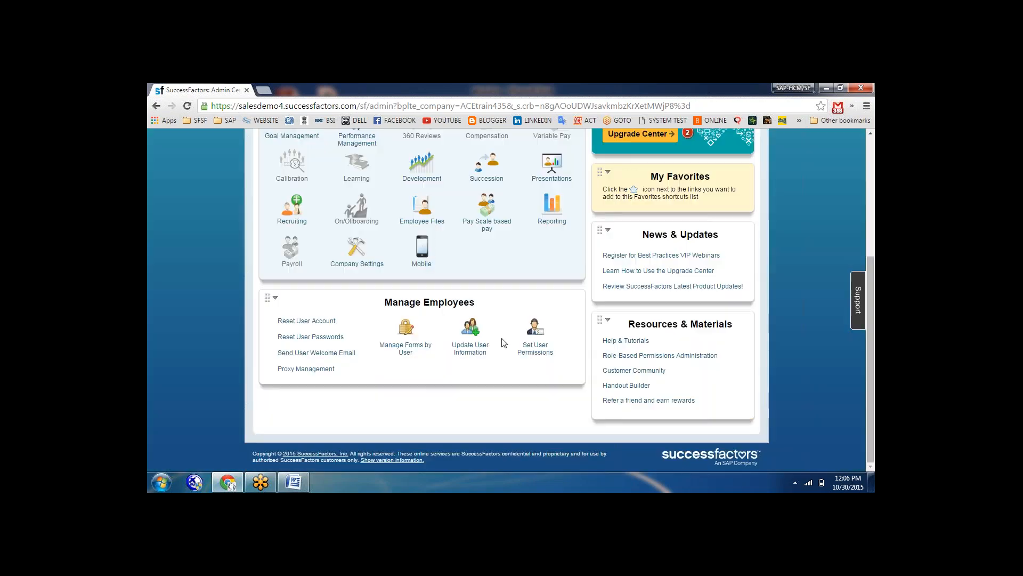
click(535, 335)
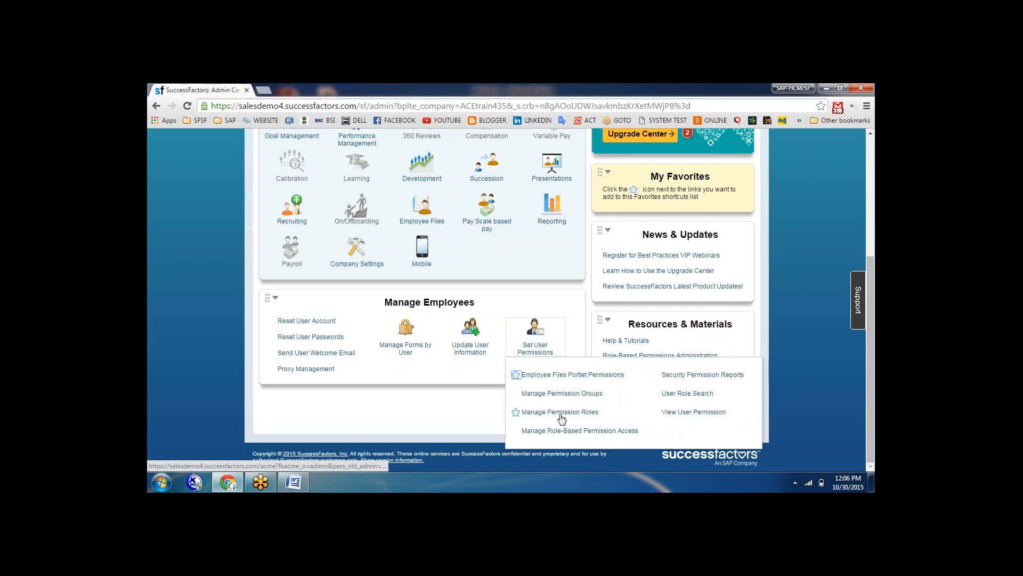
click(559, 412)
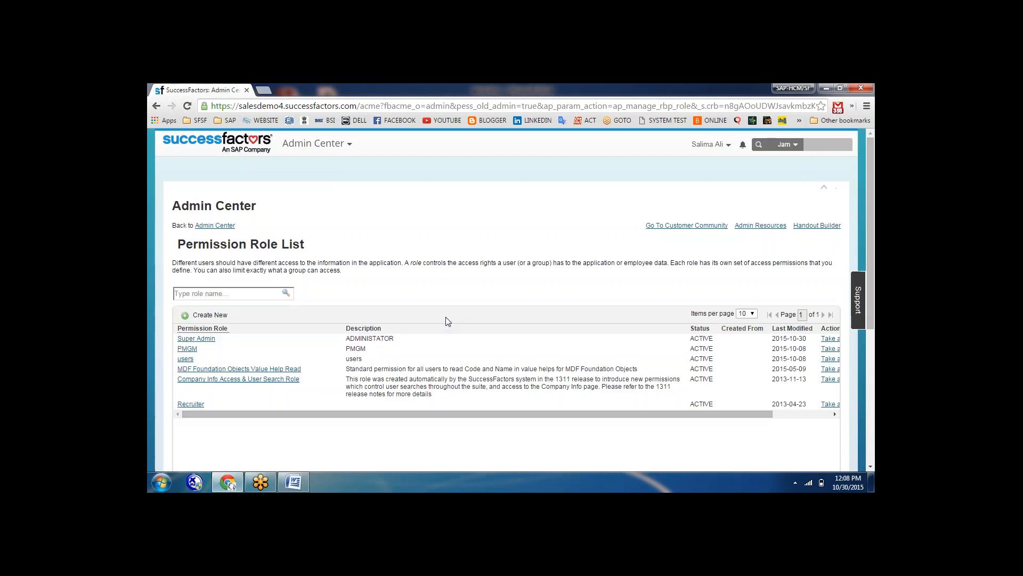
Open the Super Admin role's permission settings and review its Reports Permission options, leaving Dashboards access set to All
click(201, 340)
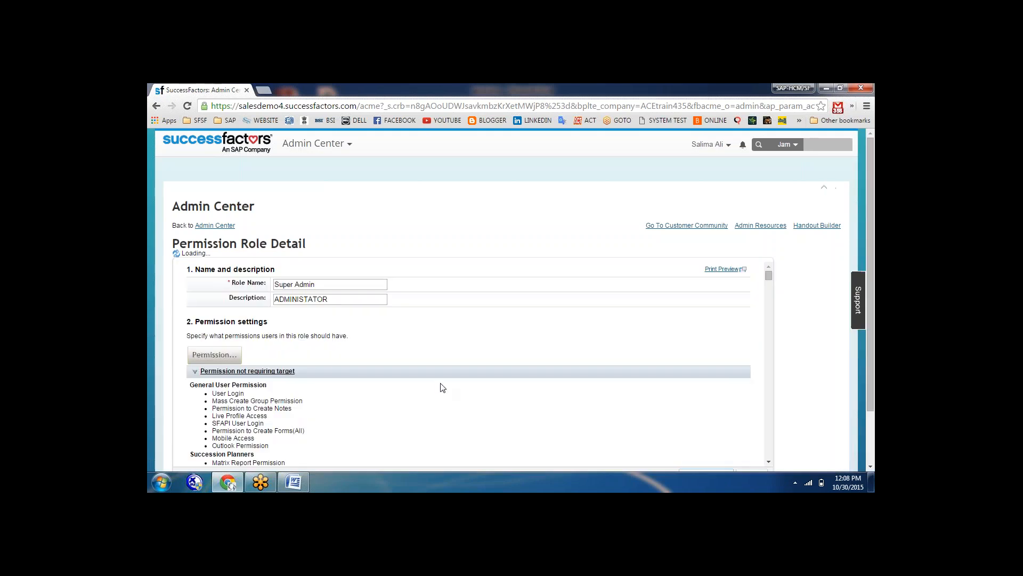
click(224, 349)
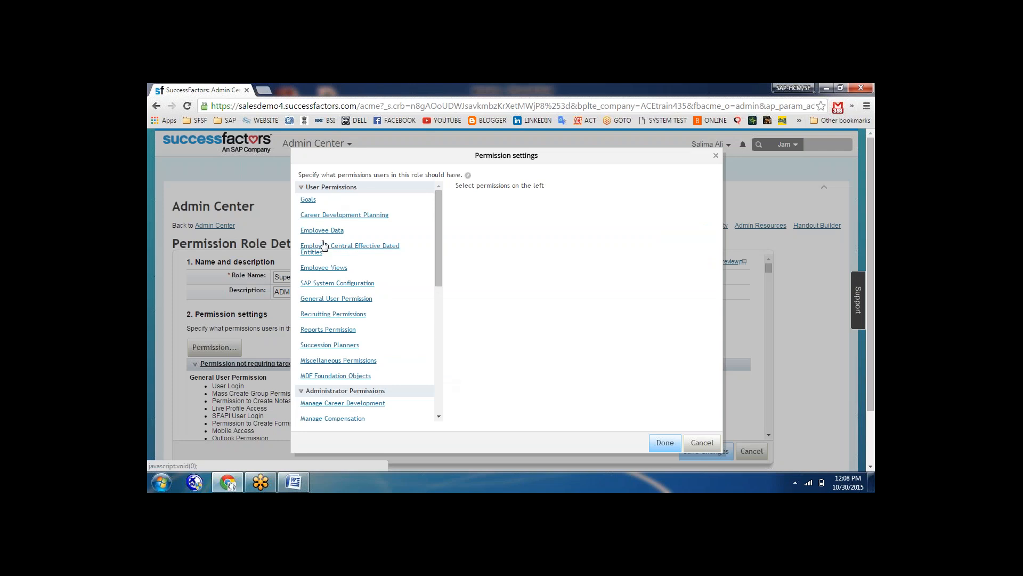
click(324, 331)
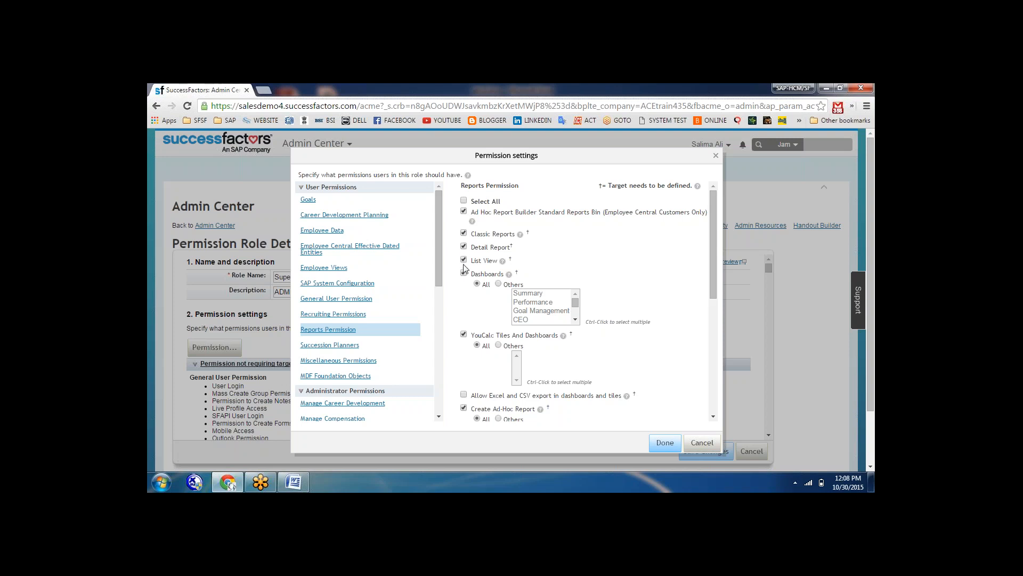
click(499, 285)
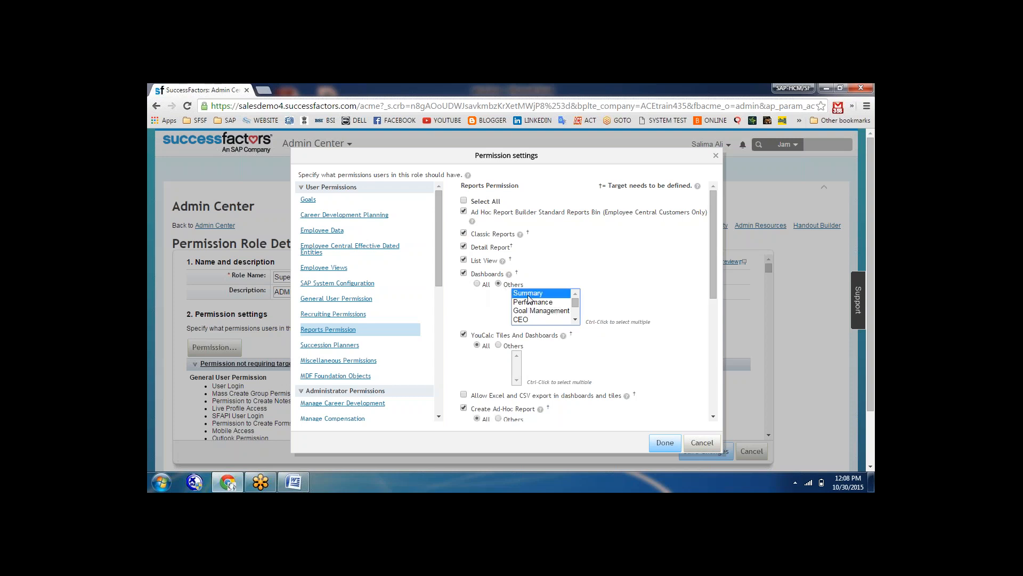
click(477, 284)
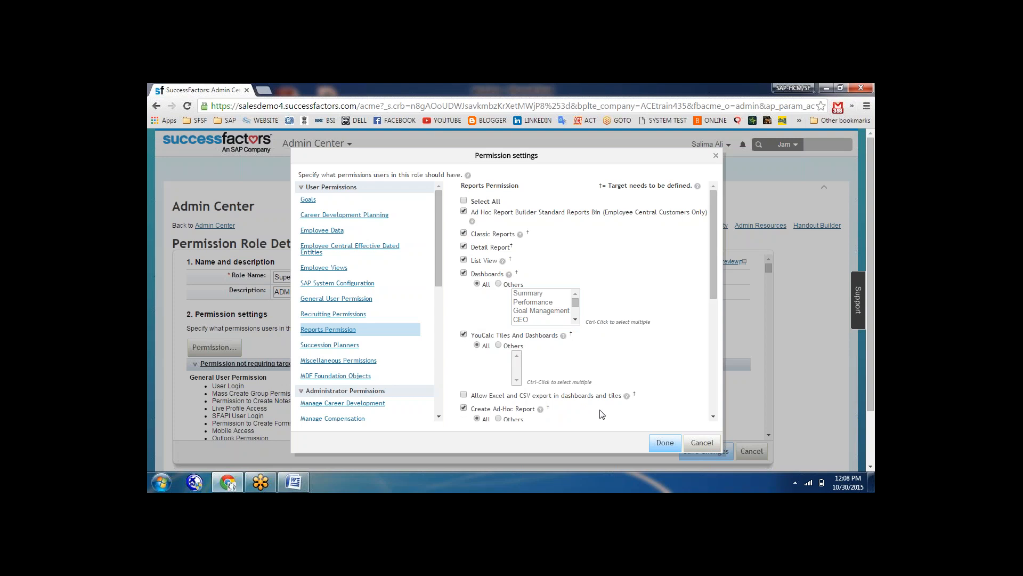
click(714, 416)
drag(715, 417, 714, 416)
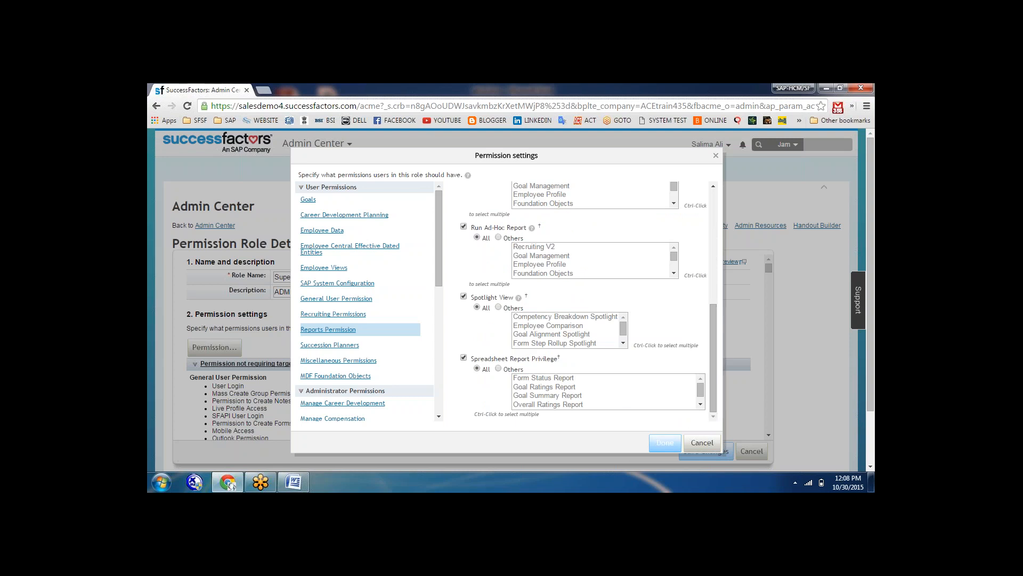
Check the role's Manage Dashboards / Reports administrator permissions and accept the permission settings
click(308, 189)
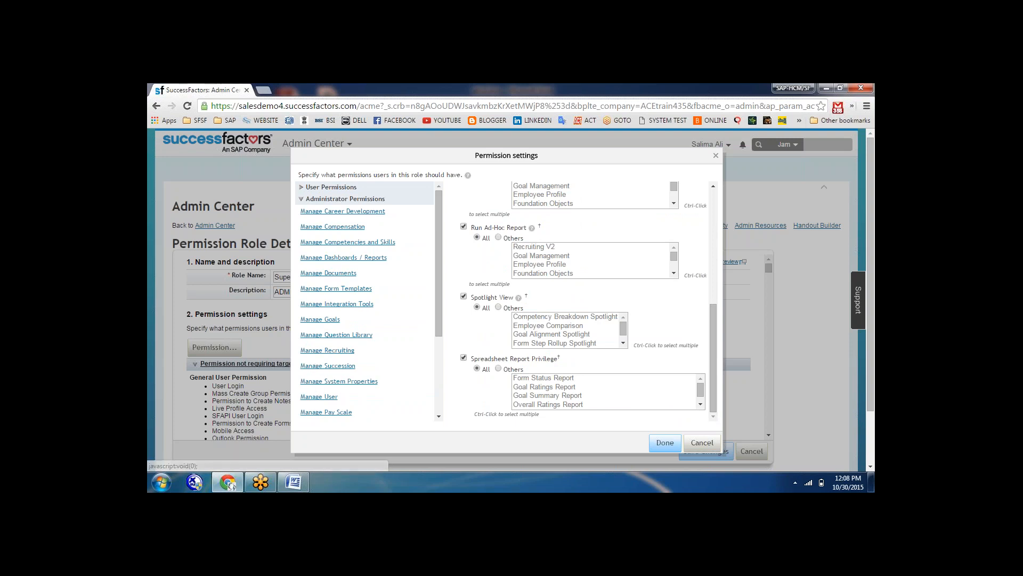
click(330, 264)
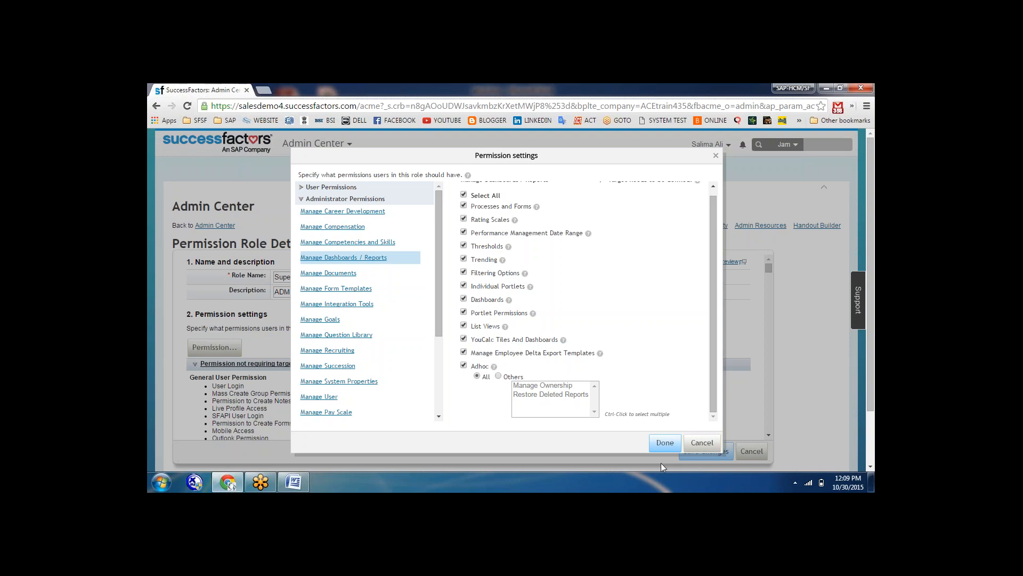
click(665, 443)
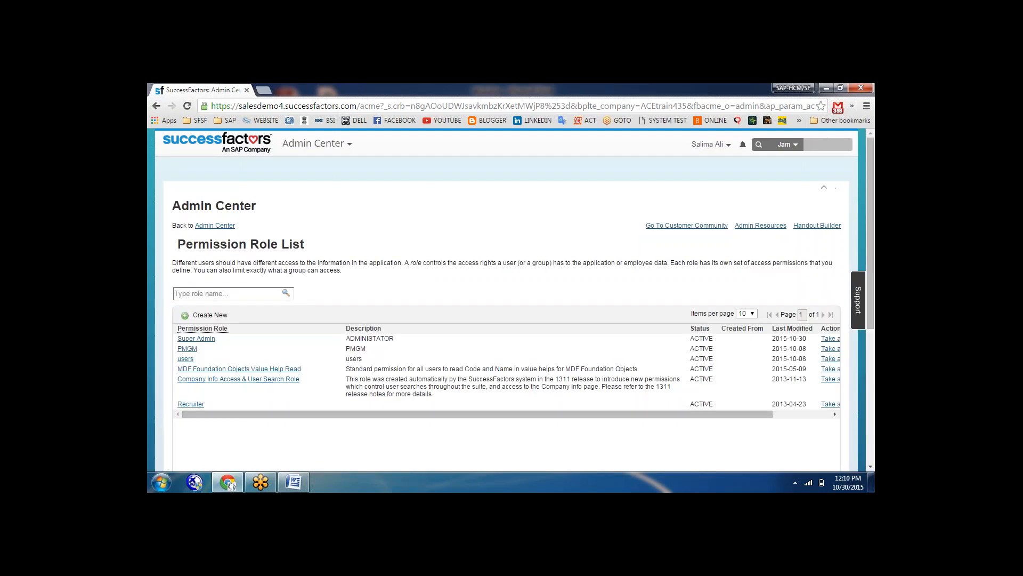
Return to the Admin Center and open Manage Standard Dashboards and YouCalc Files from the Reporting tools' Manage Dashboards page
click(216, 226)
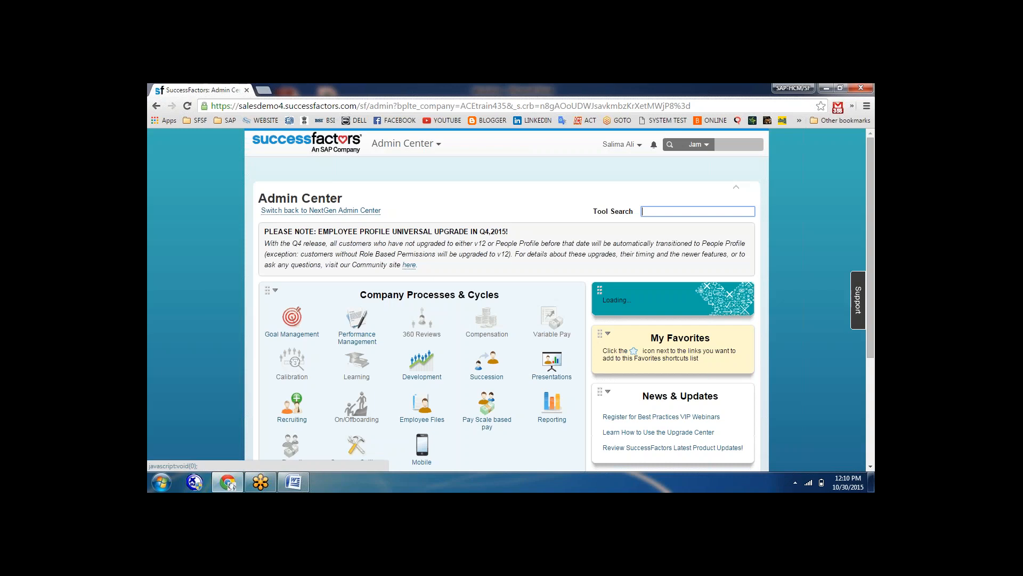
scroll(345, 464, down, 3)
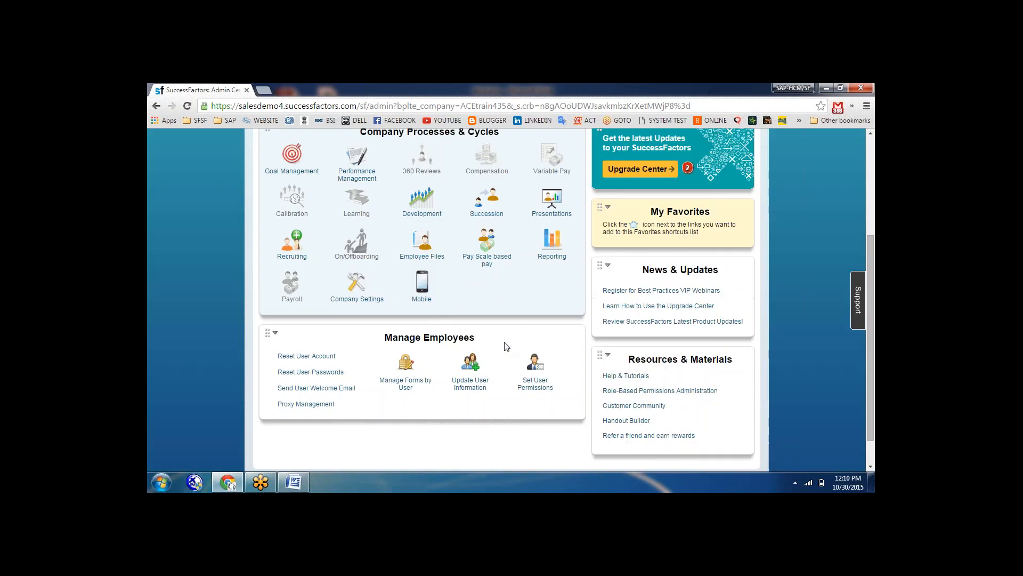
click(559, 249)
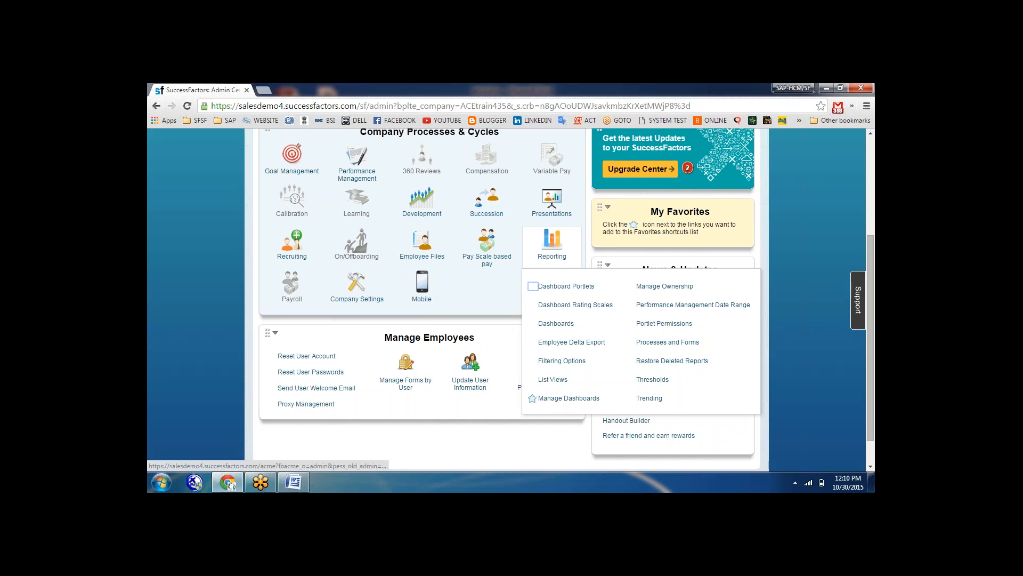
click(569, 399)
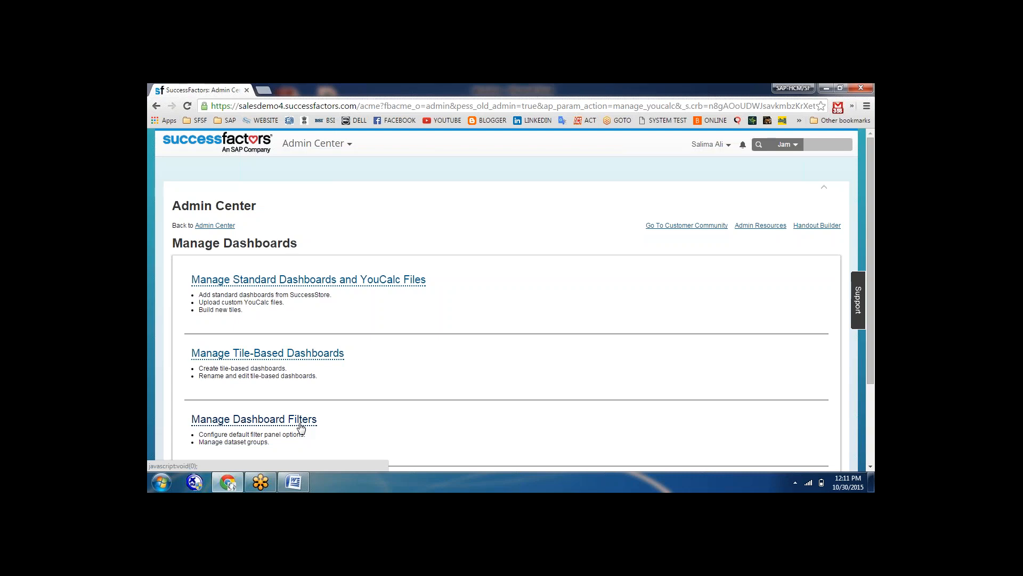
click(327, 280)
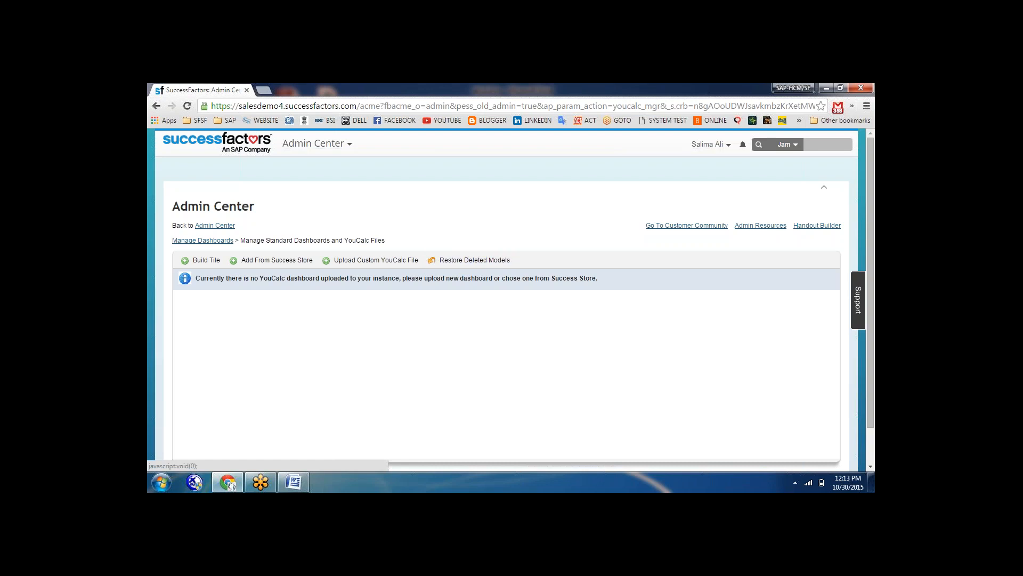
Start adding from the Success Store and browse all pages of the available standard dashboards and tiles
click(274, 262)
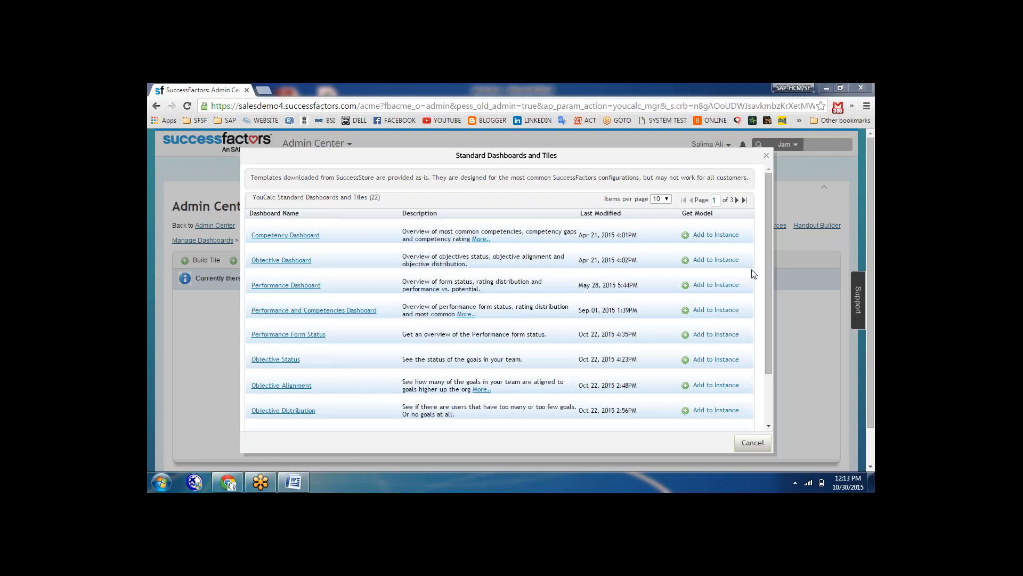
scroll(769, 273, down, 1)
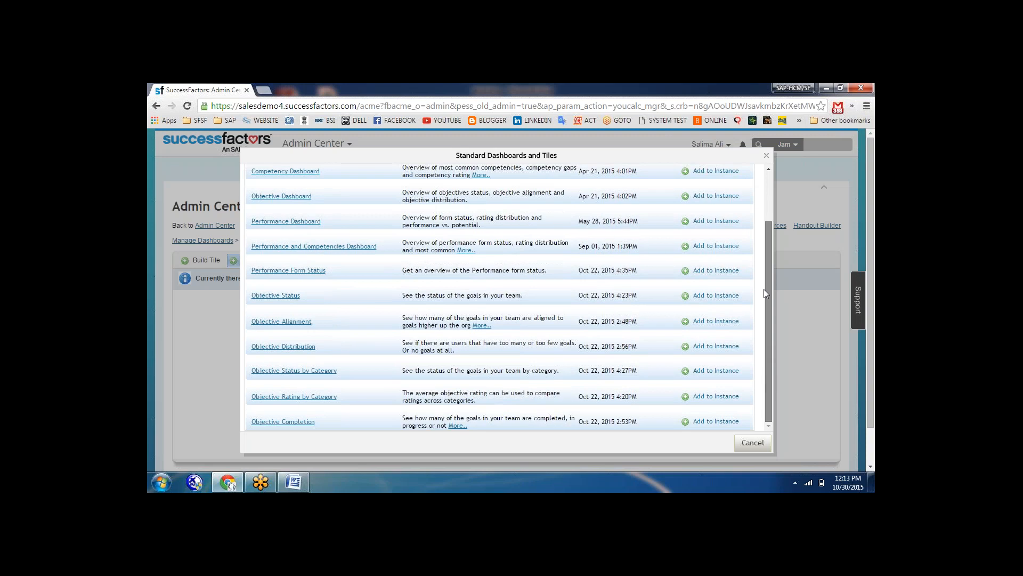
scroll(763, 282, up, 1)
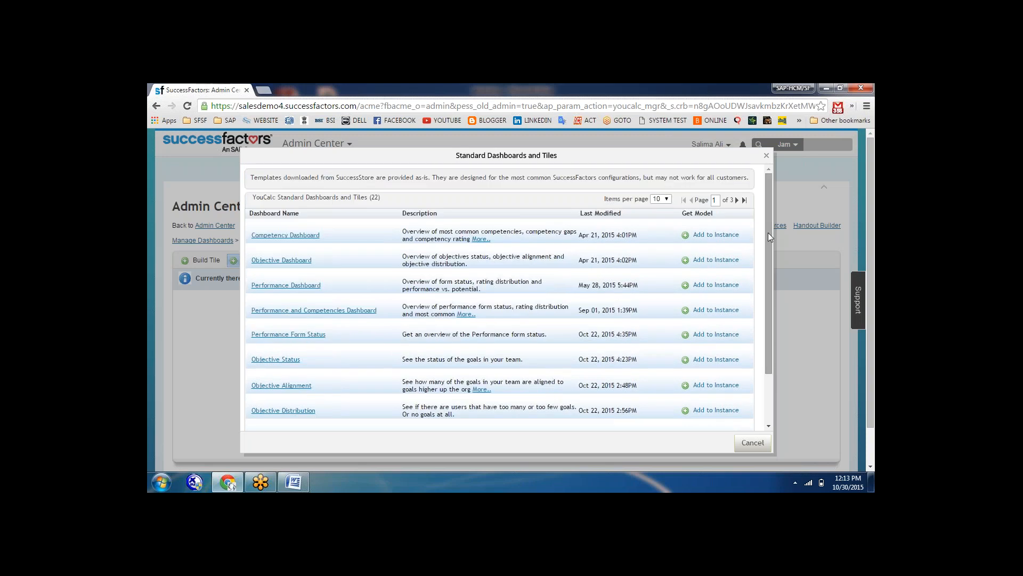
mouse_move(773, 241)
mouse_down()
mouse_move(771, 342)
mouse_move(769, 237)
mouse_up()
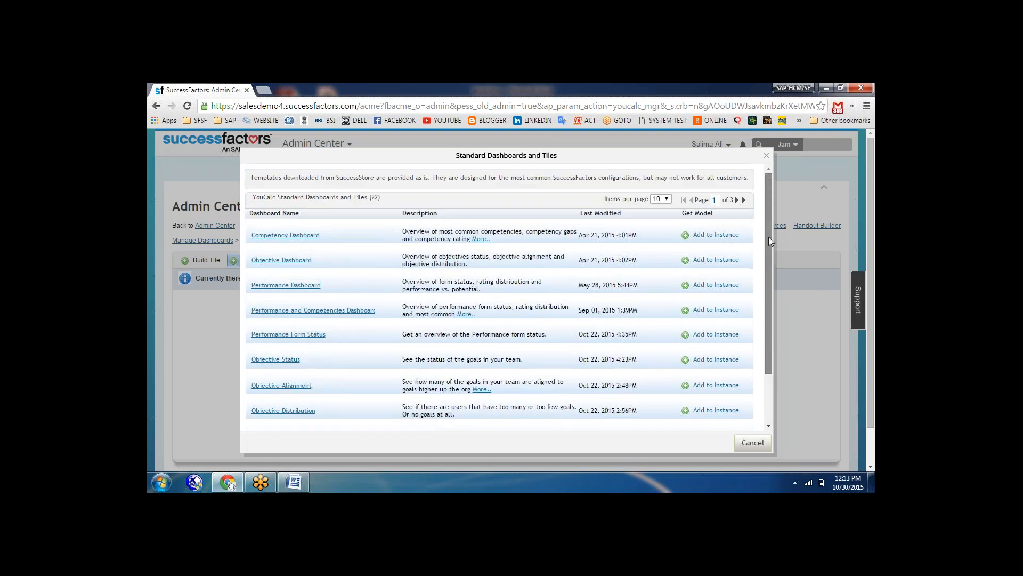
click(744, 201)
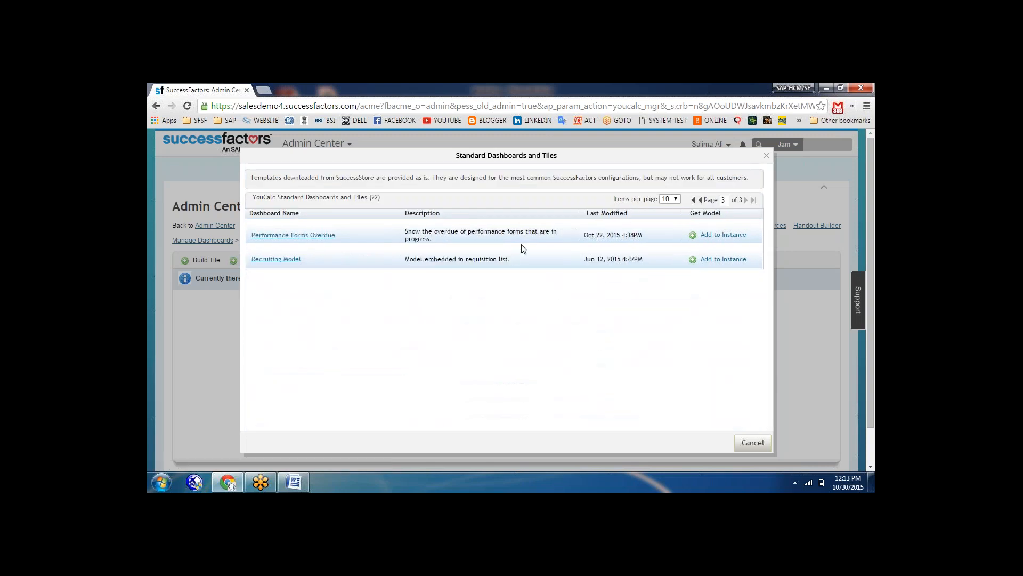
click(701, 200)
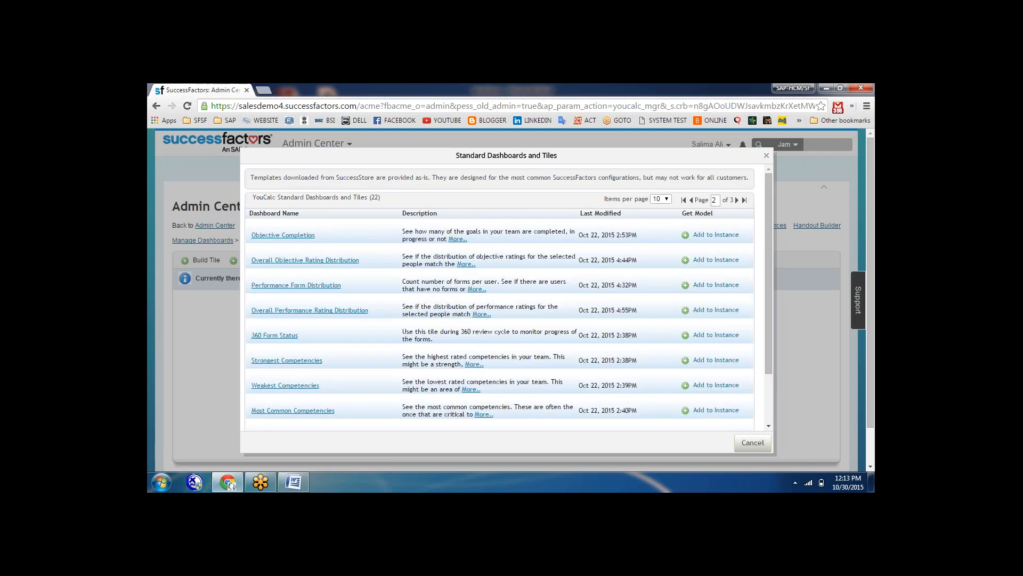
click(692, 199)
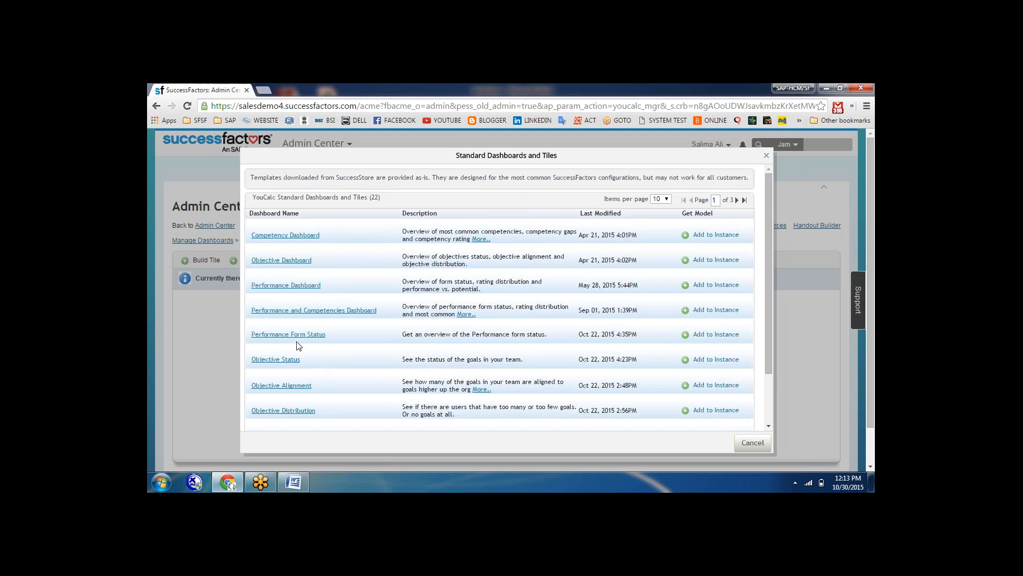
Preview the Performance Dashboard template and add it to the instance
click(285, 285)
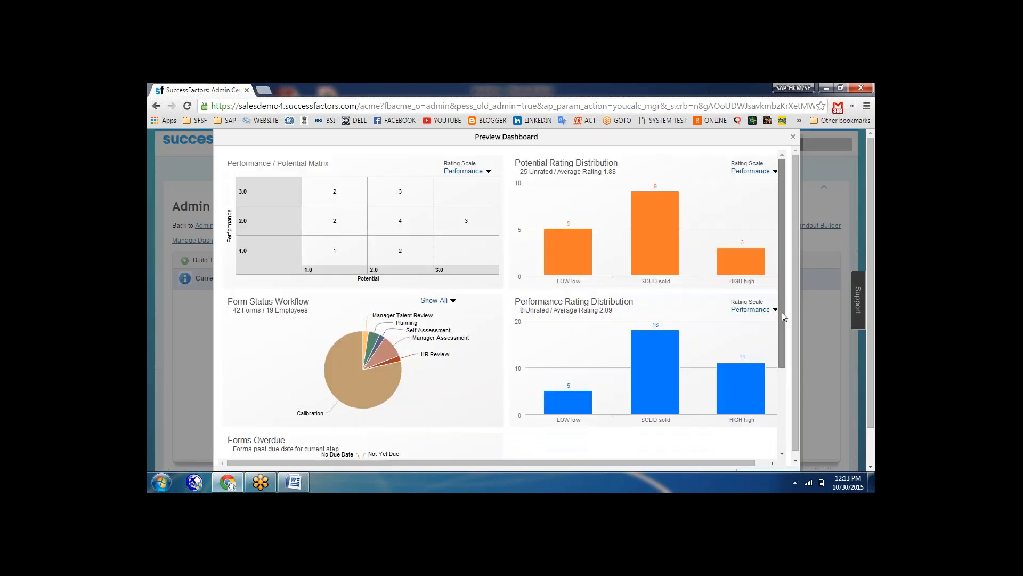
drag(782, 312, 784, 269)
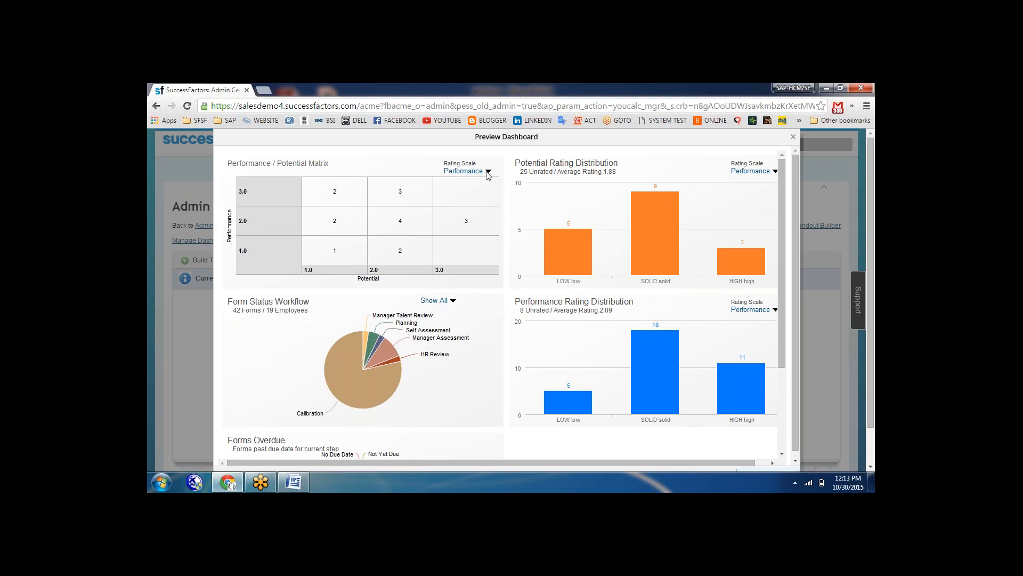
click(793, 139)
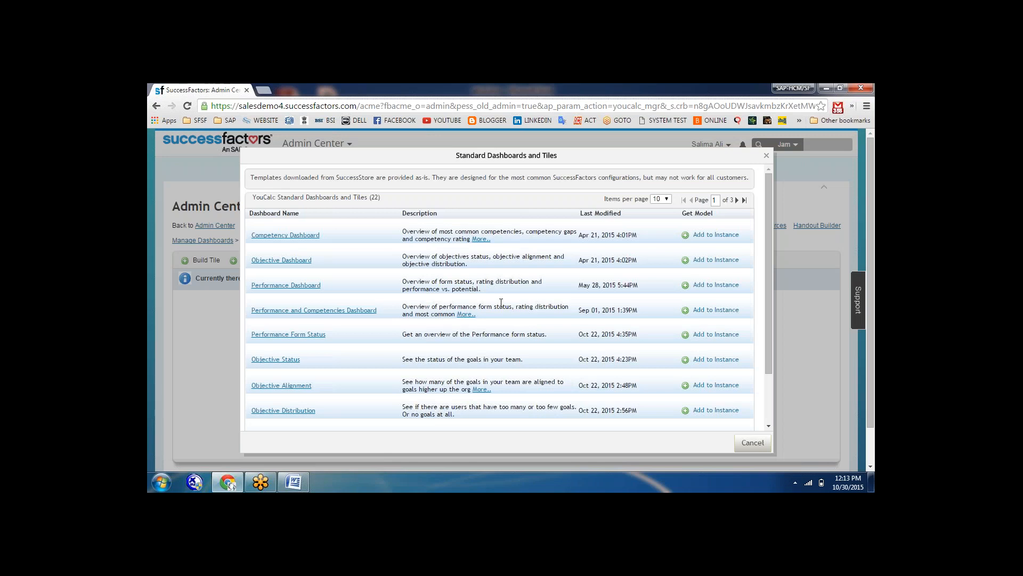
click(712, 285)
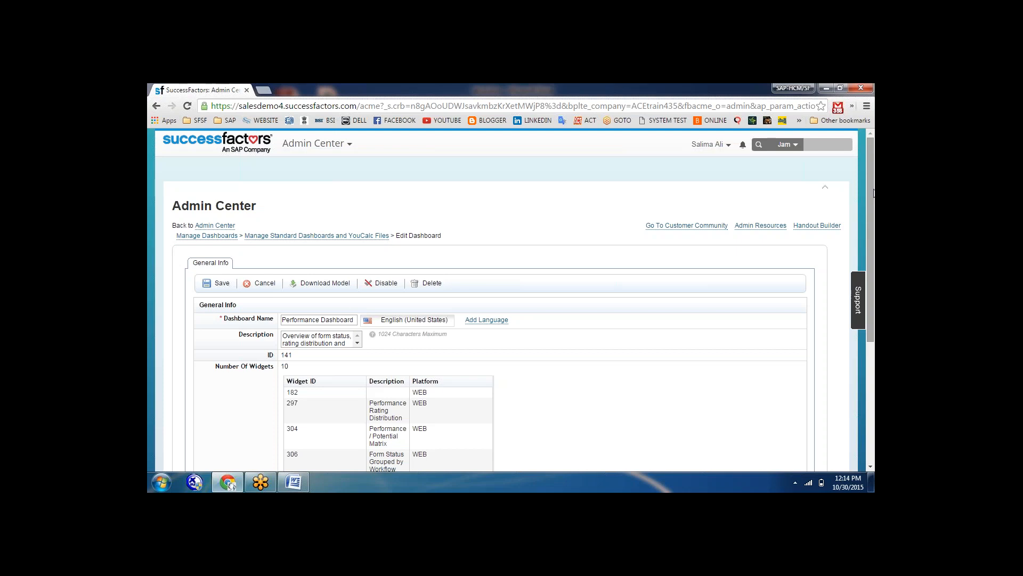
mouse_move(870, 202)
mouse_down()
mouse_move(869, 323)
mouse_move(873, 218)
mouse_up()
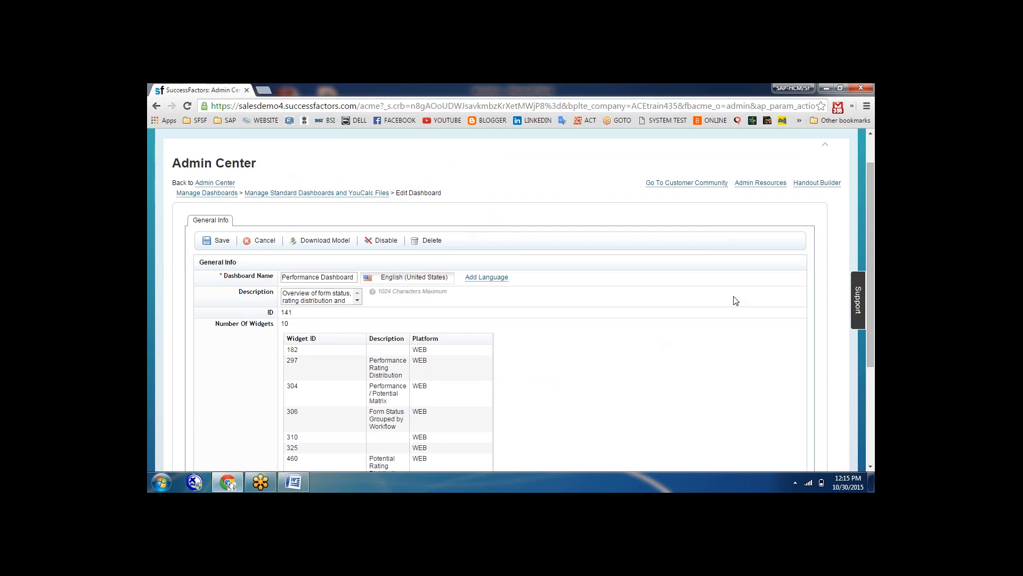
Save the Performance Dashboard and return to the Manage Standard Dashboards and YouCalc Files list
drag(872, 263, 874, 341)
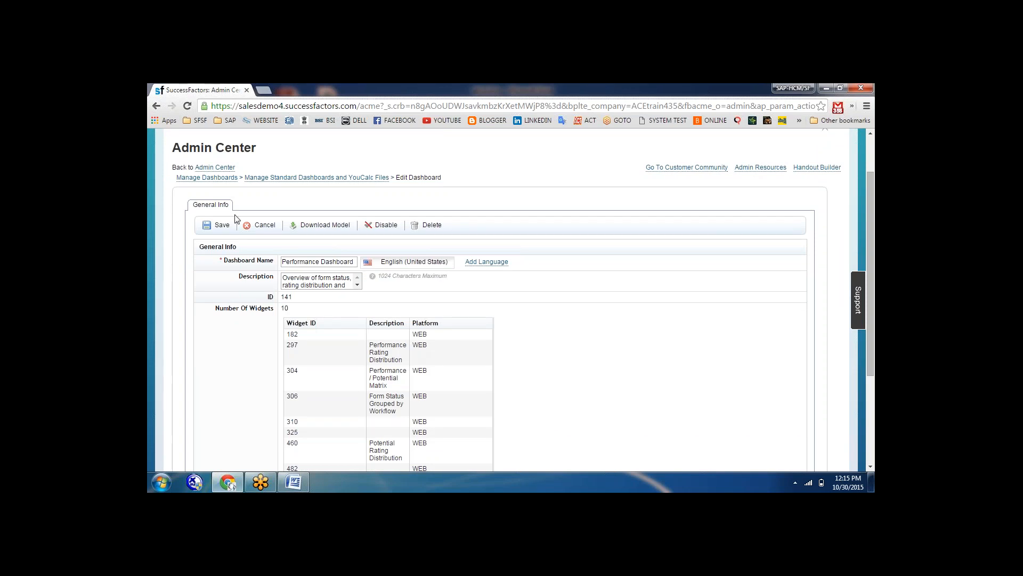
click(218, 225)
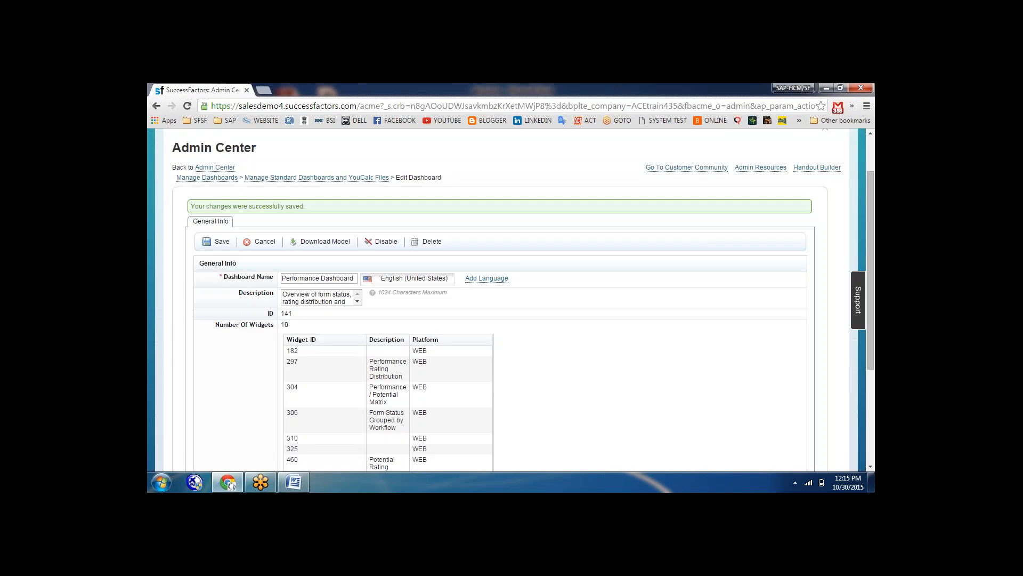
click(294, 178)
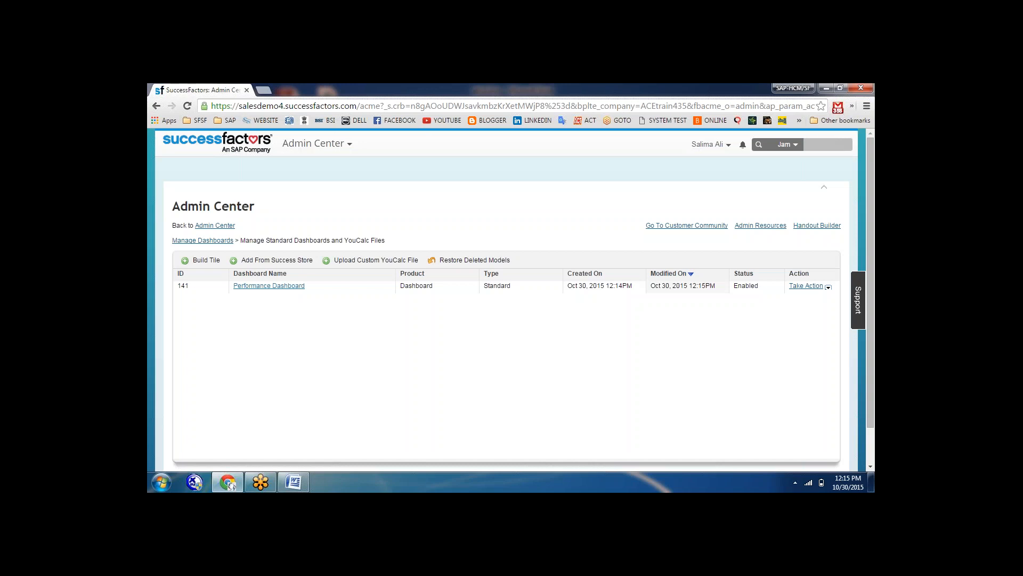
Create a new analytics tile based on the Employee Profile domain
click(206, 261)
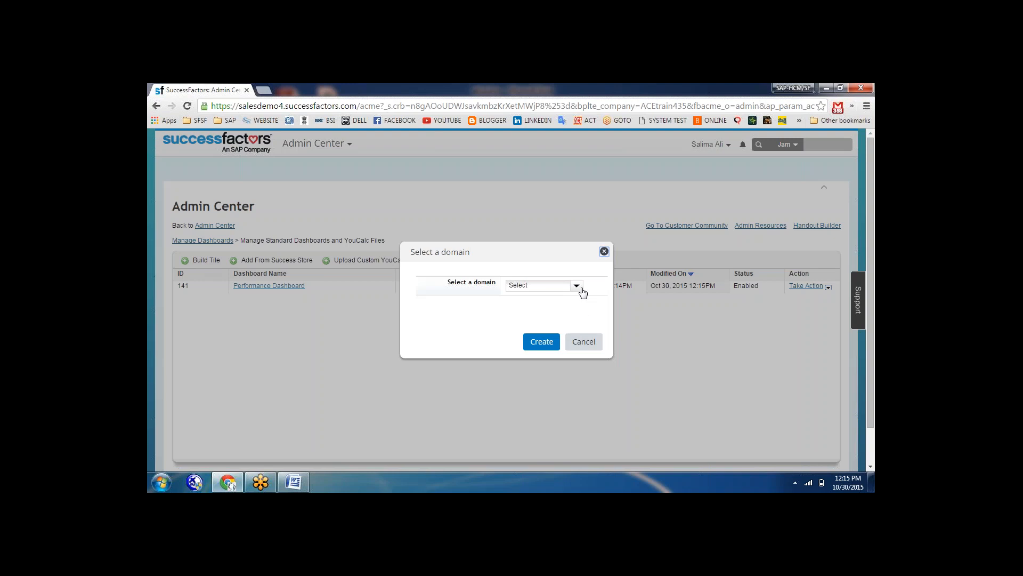
click(577, 286)
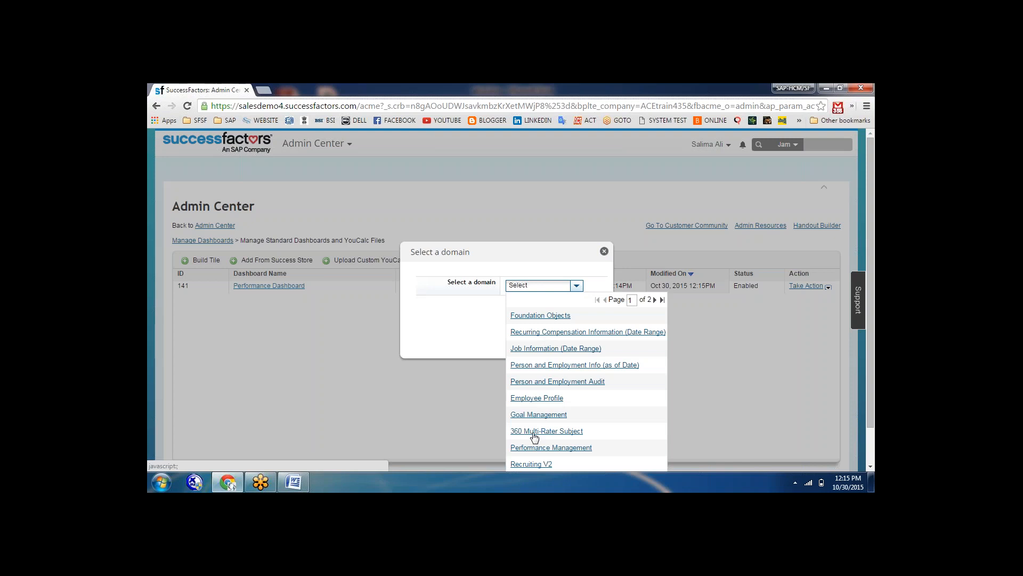
click(533, 398)
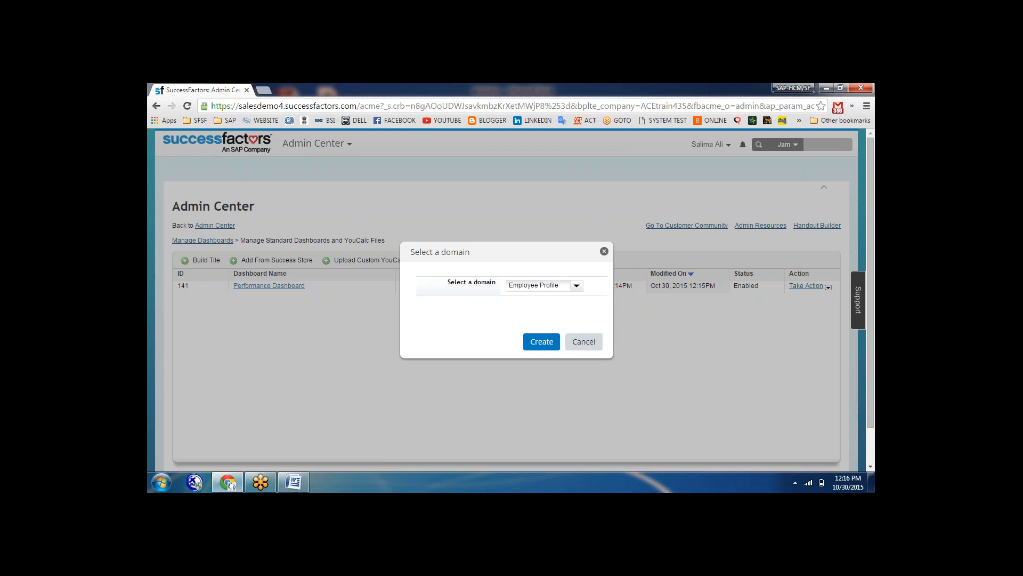
click(544, 340)
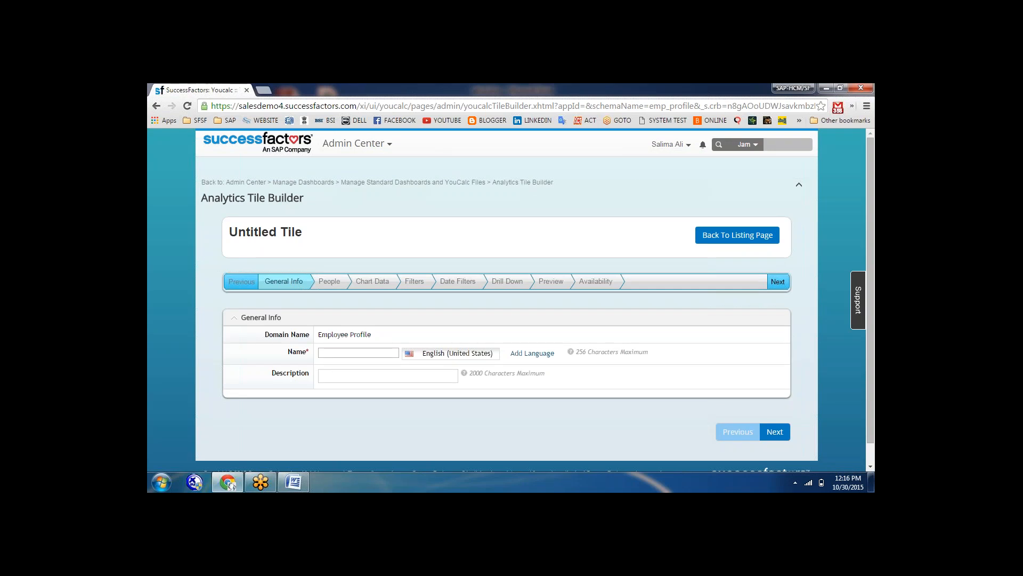
Enter 'employee profile' as the tile's name and description and proceed to the People settings
click(337, 354)
text(employee profile)
click(341, 374)
text(employ)
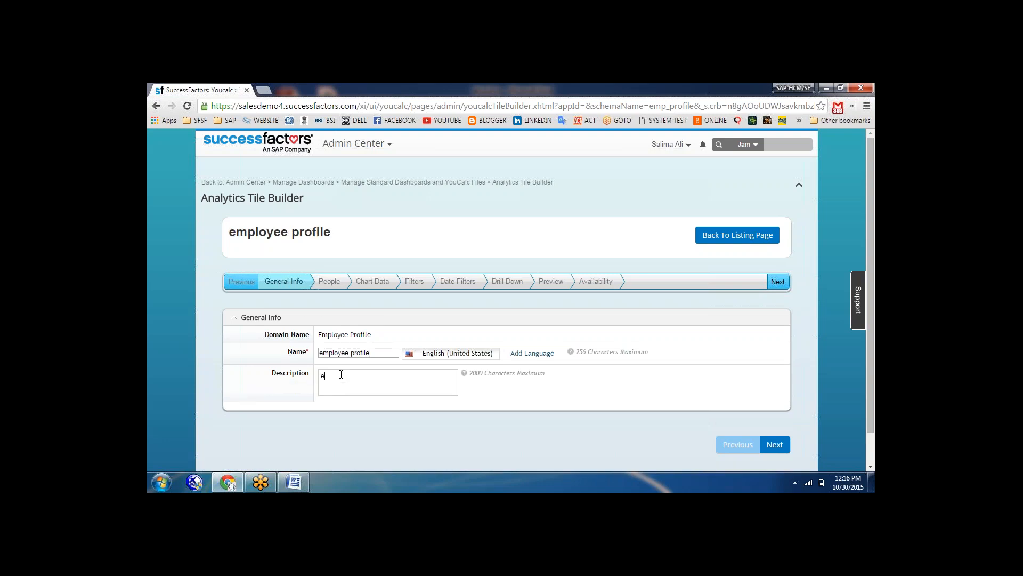
text(e profile)
click(774, 446)
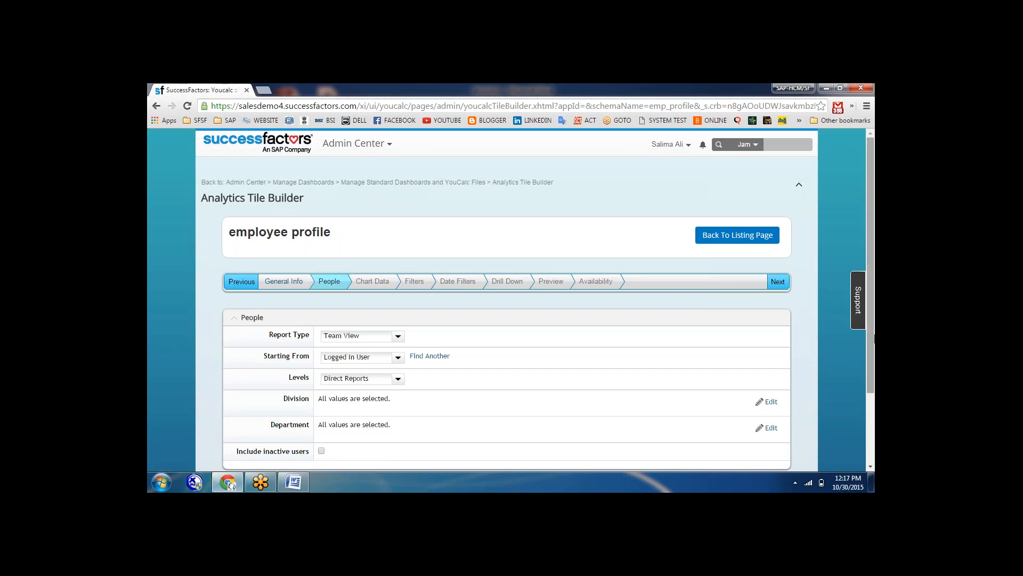
Set the tile's report type to Team View, starting from Logged In User, with All Levels included
scroll(874, 336, down, 2)
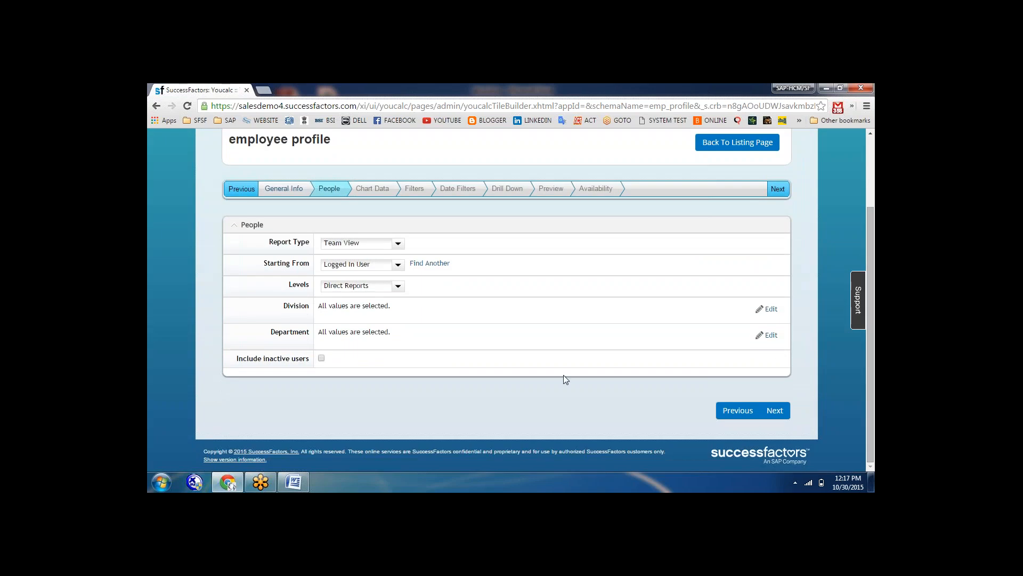
click(399, 246)
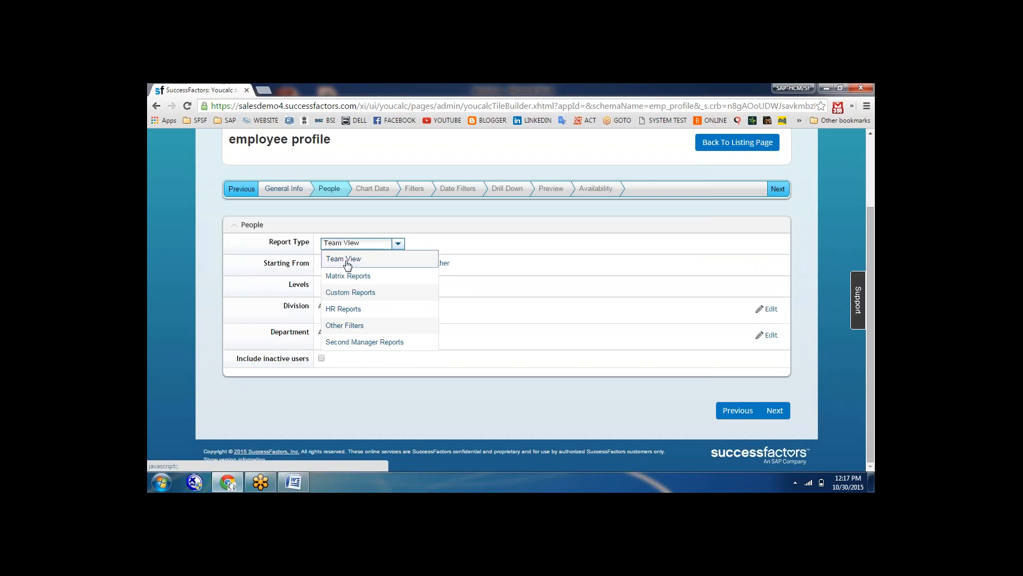
click(344, 258)
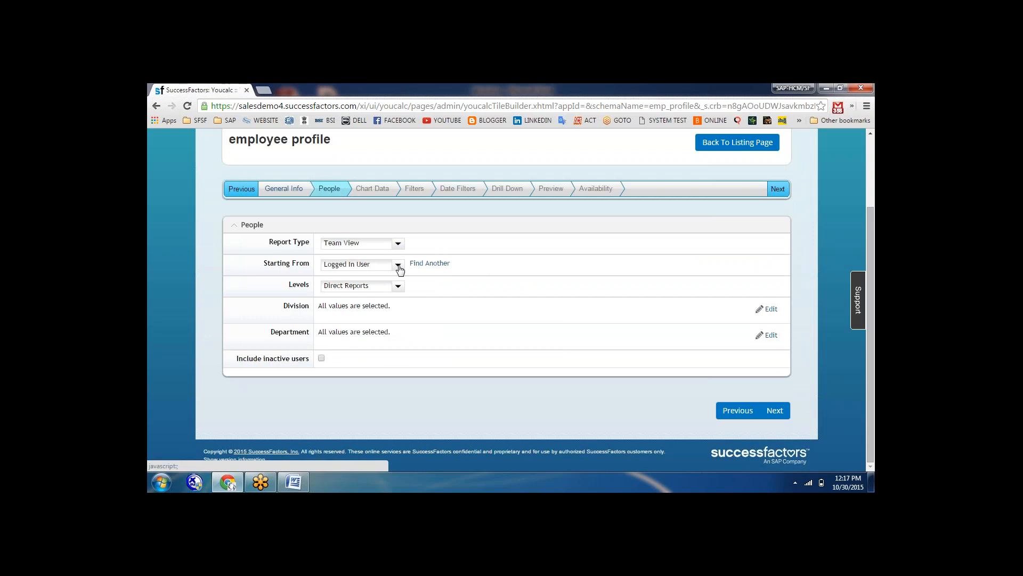
click(399, 266)
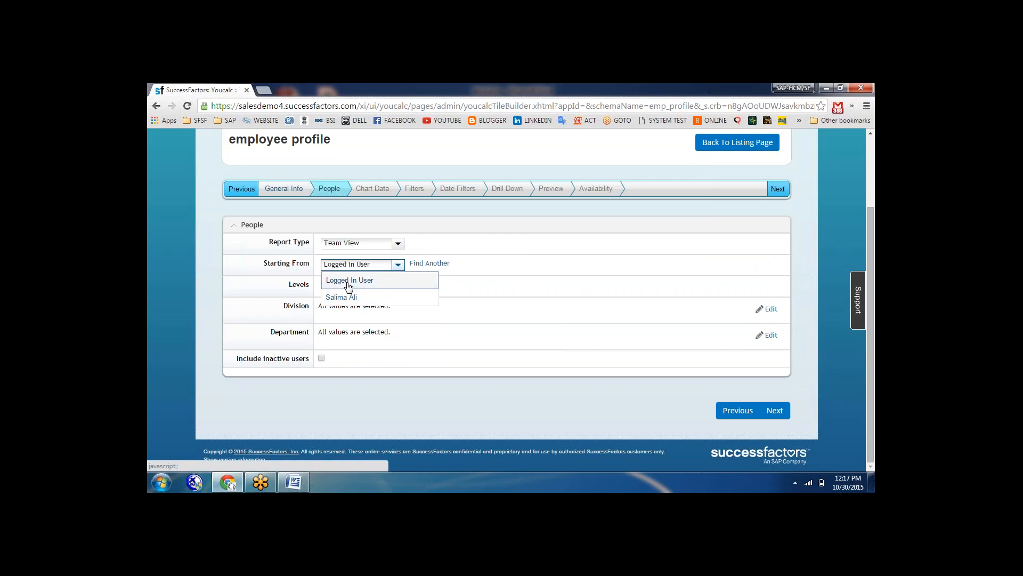
click(348, 283)
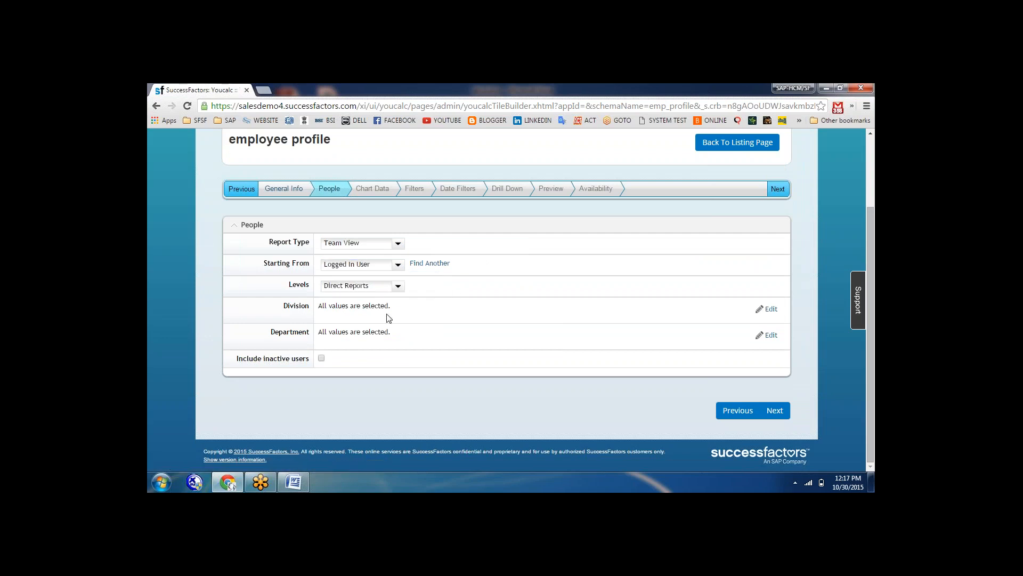
click(399, 286)
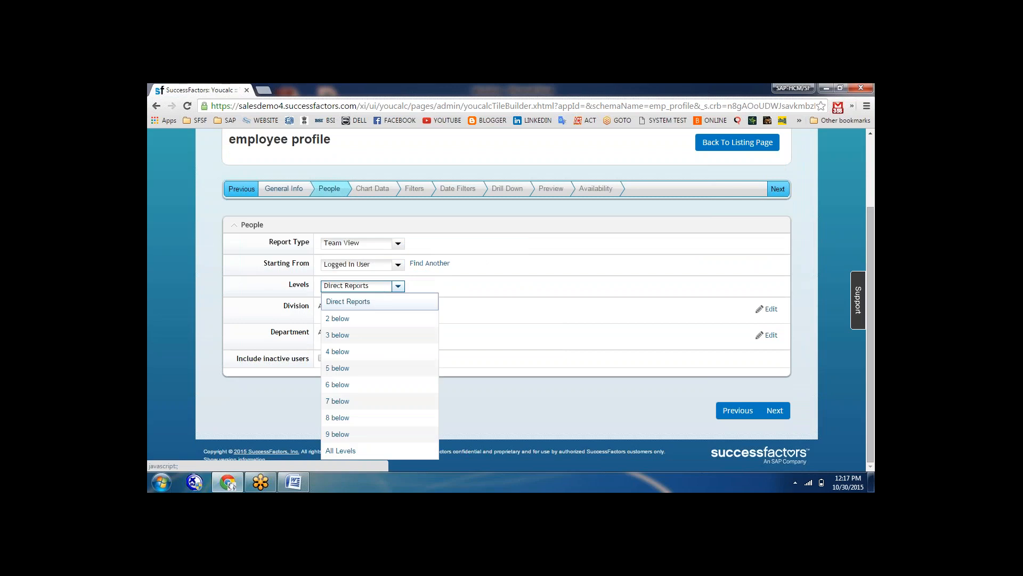
click(341, 451)
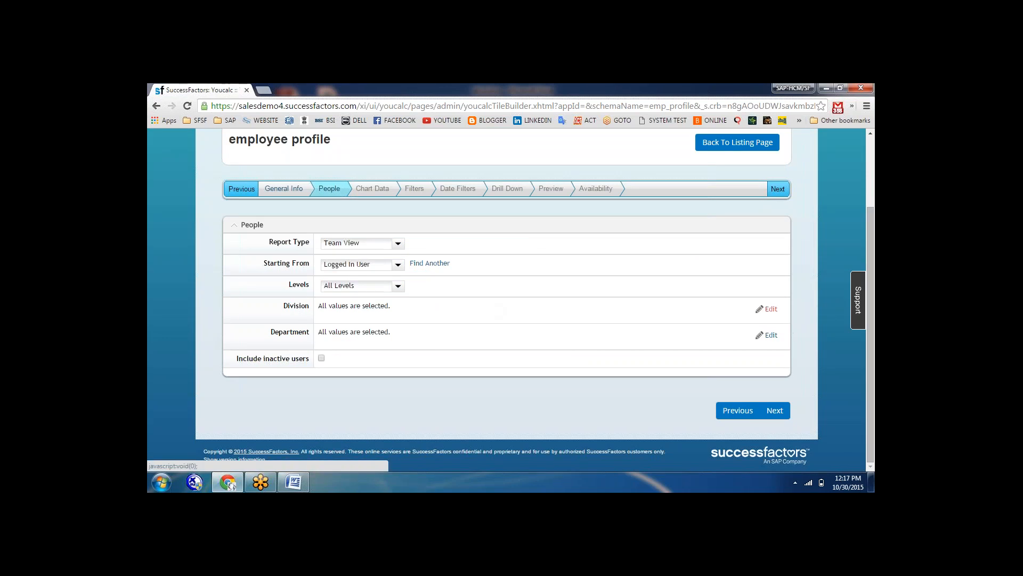
Clear and reselect all divisions in the Division filter, accept it, and proceed to the Chart Data settings
click(767, 309)
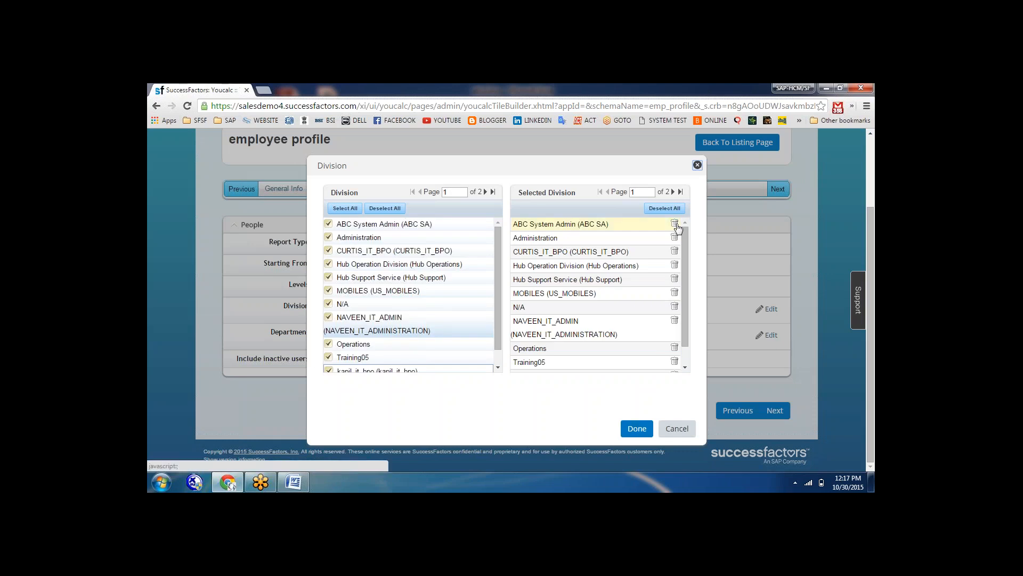
click(662, 208)
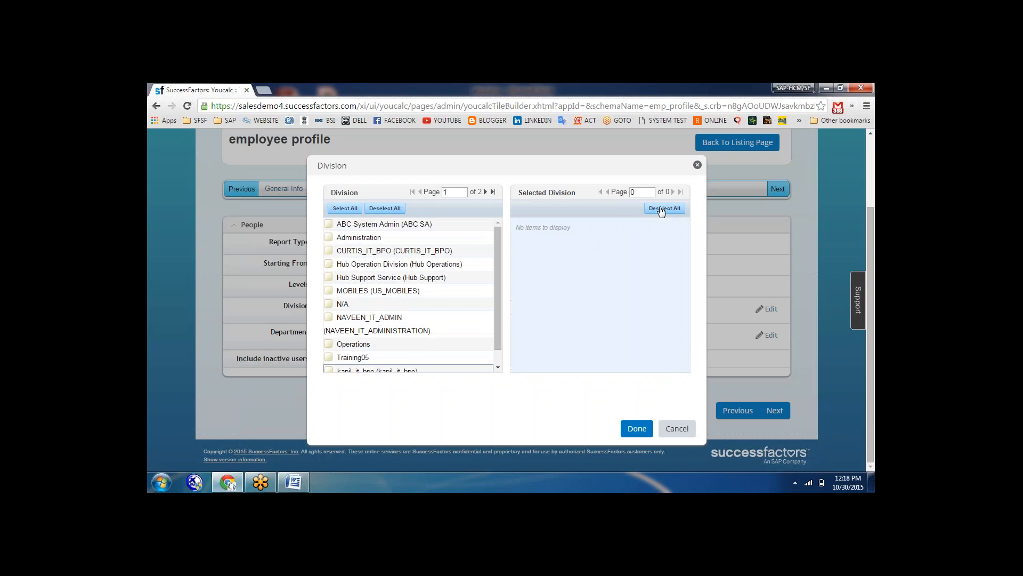
click(345, 209)
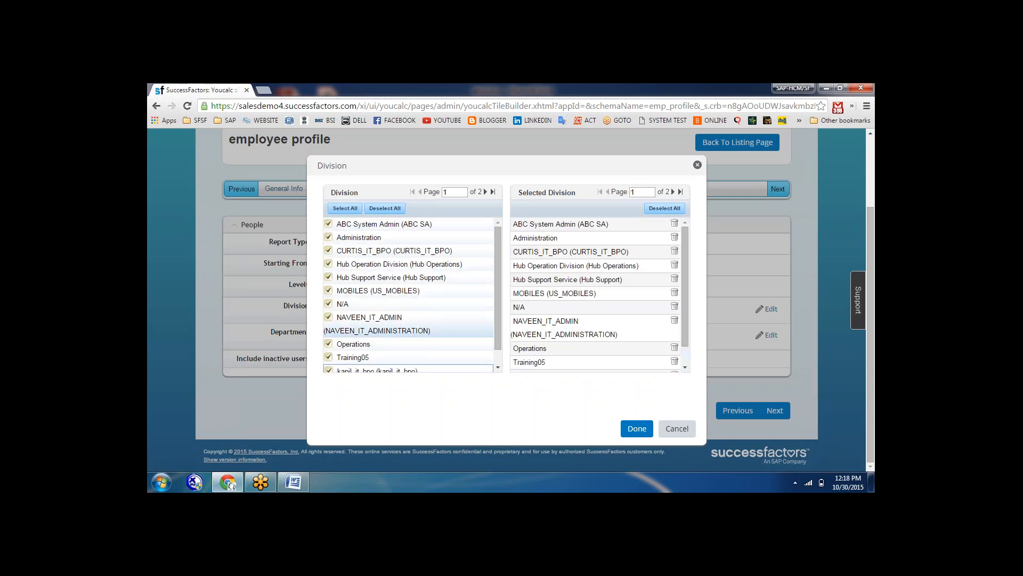
click(630, 431)
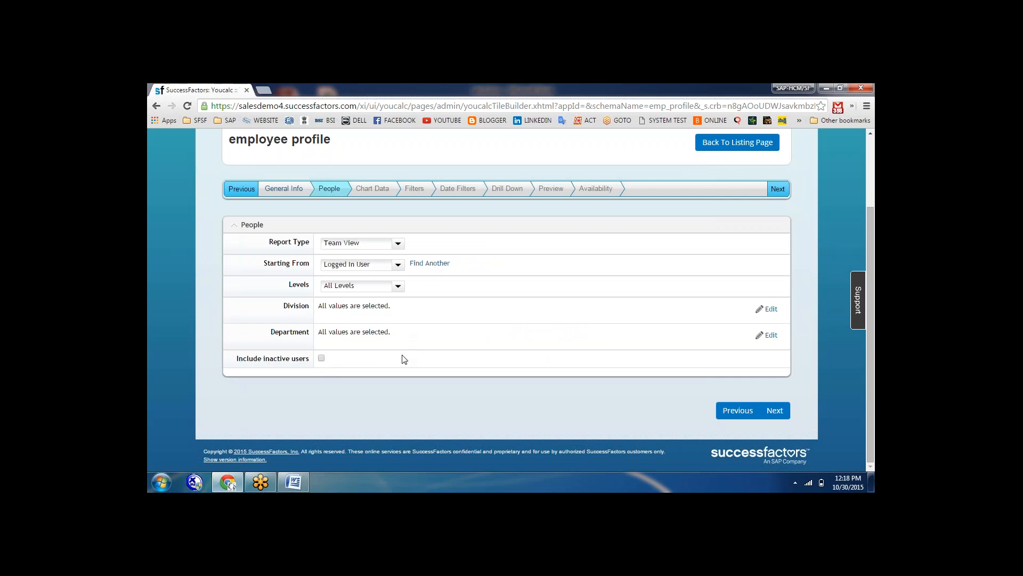
click(781, 415)
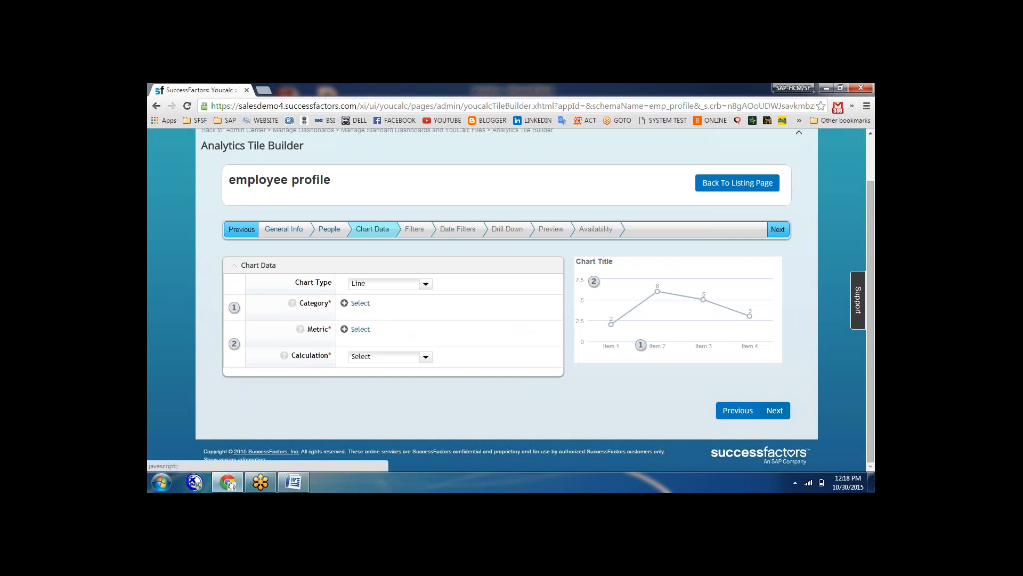
Try the Pie and Column chart types and set the chart type back to Line
click(425, 286)
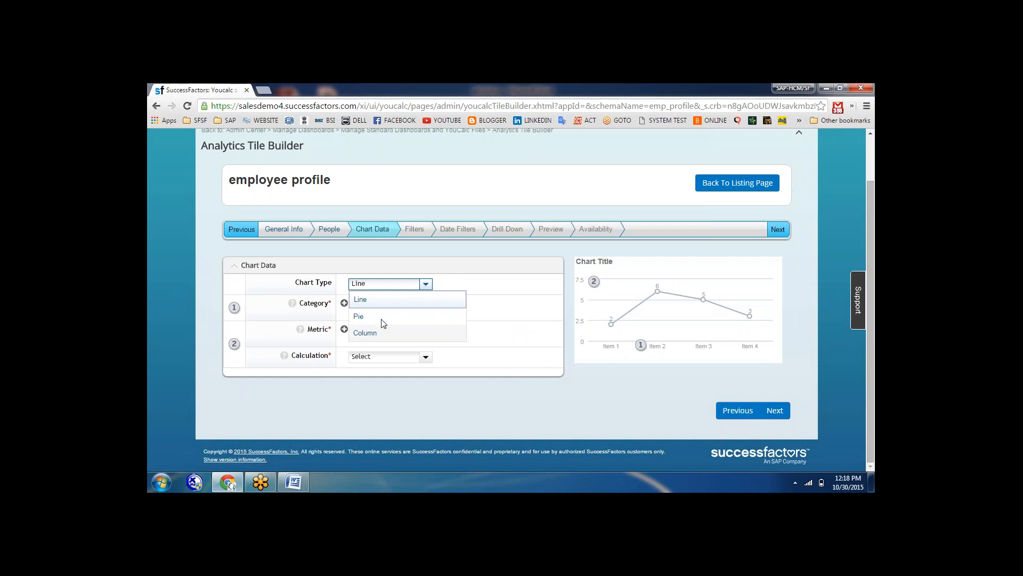
click(360, 319)
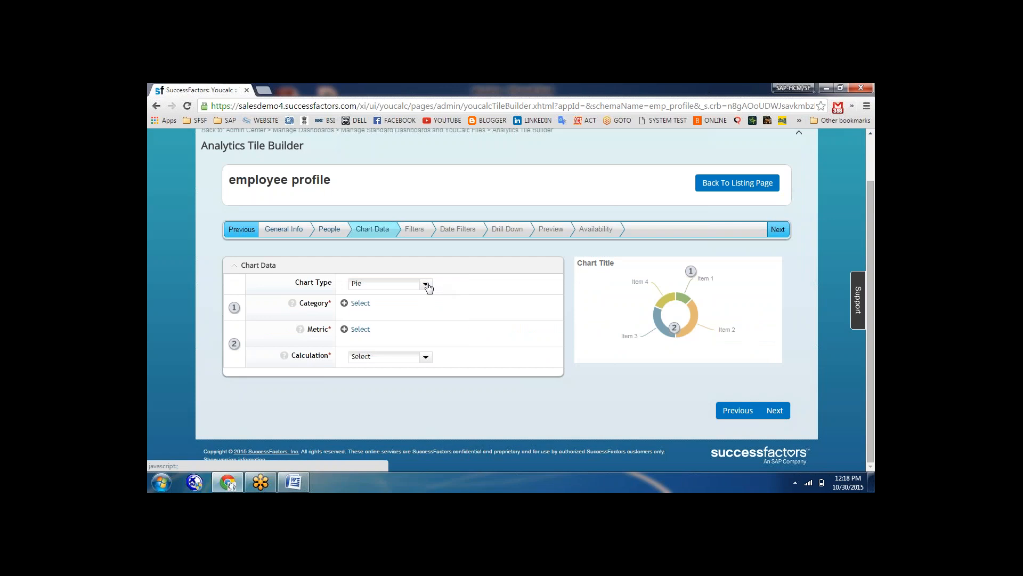
click(426, 284)
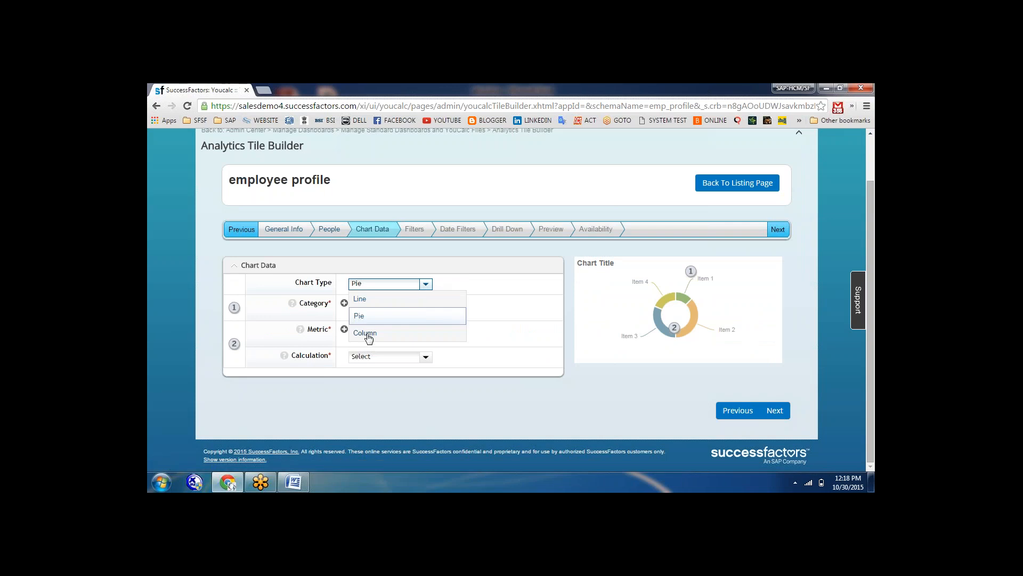
click(366, 333)
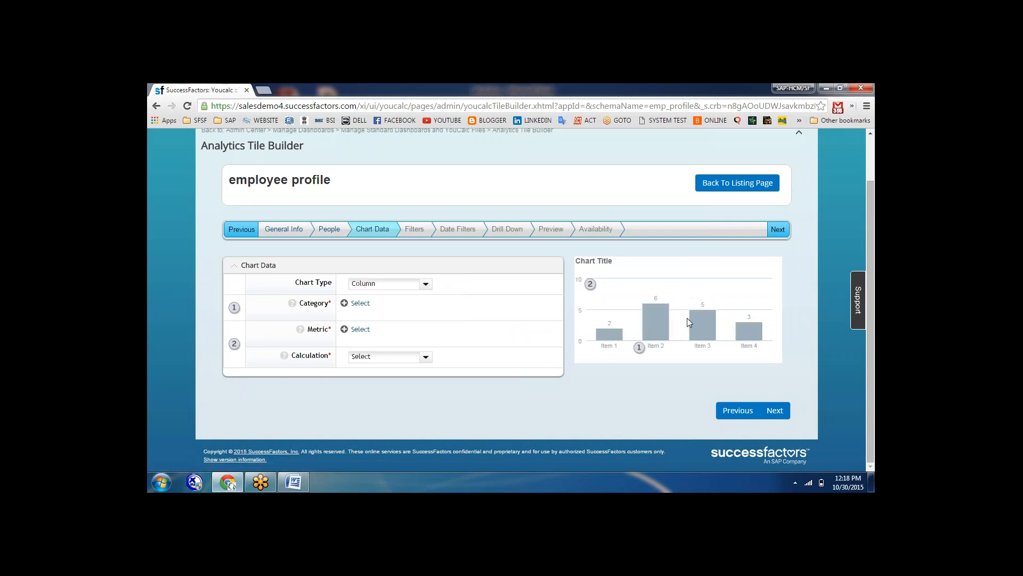
click(426, 285)
click(366, 300)
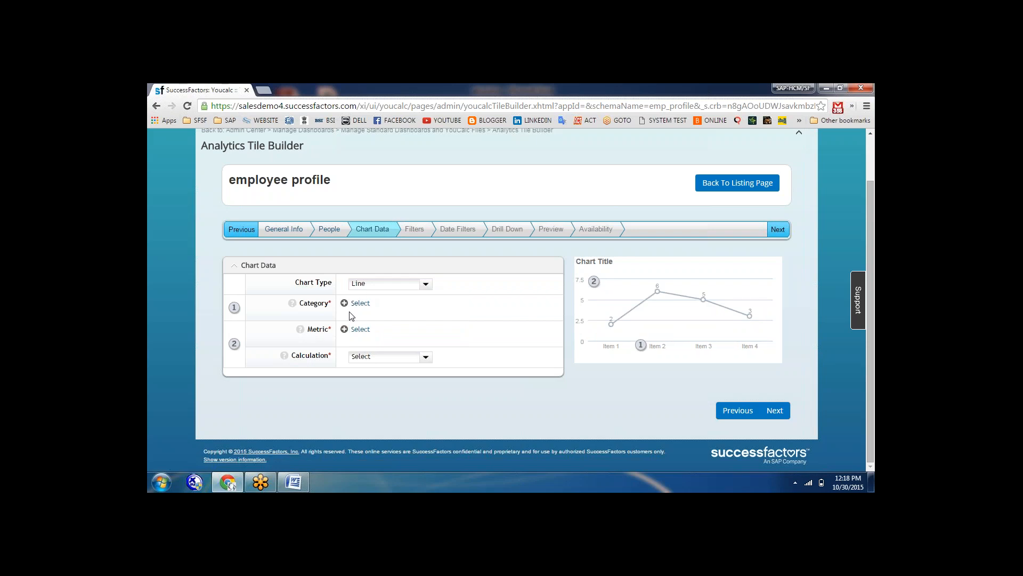
Open the column selection for the chart's category and list the Employee Information columns
click(358, 303)
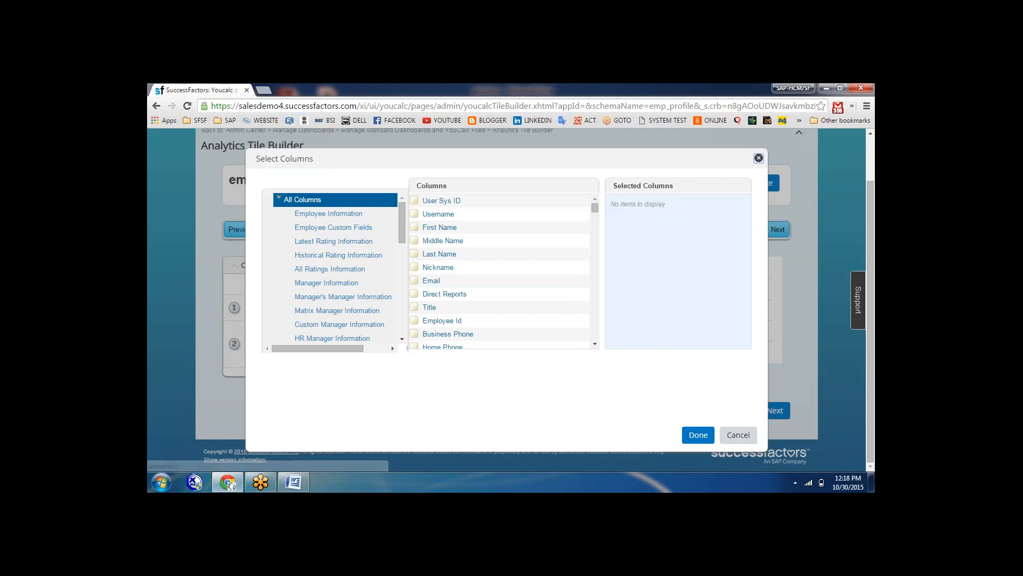
click(328, 213)
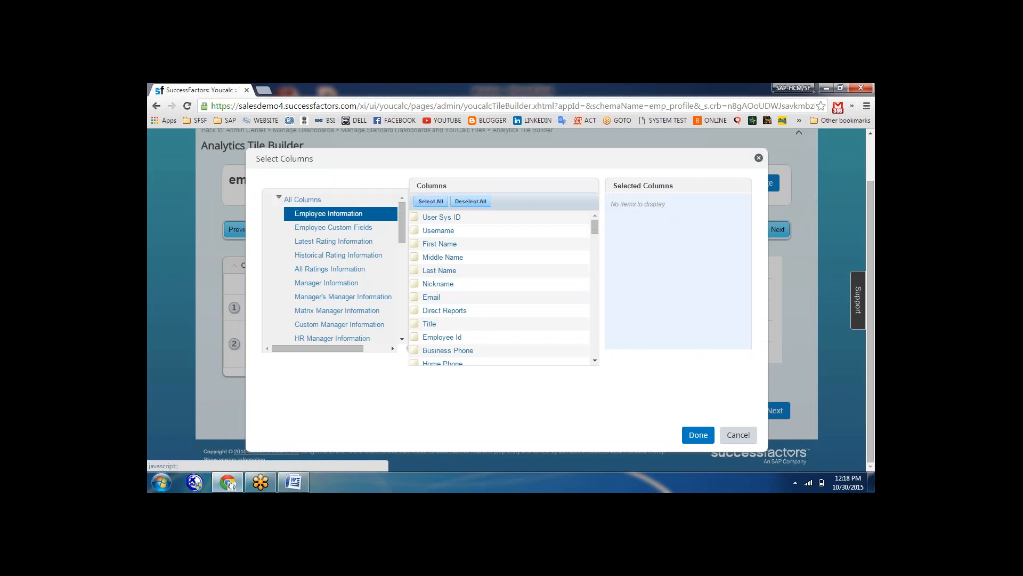
Try to use all Employee Information columns as the chart's category, and clear the whole column selection
click(415, 231)
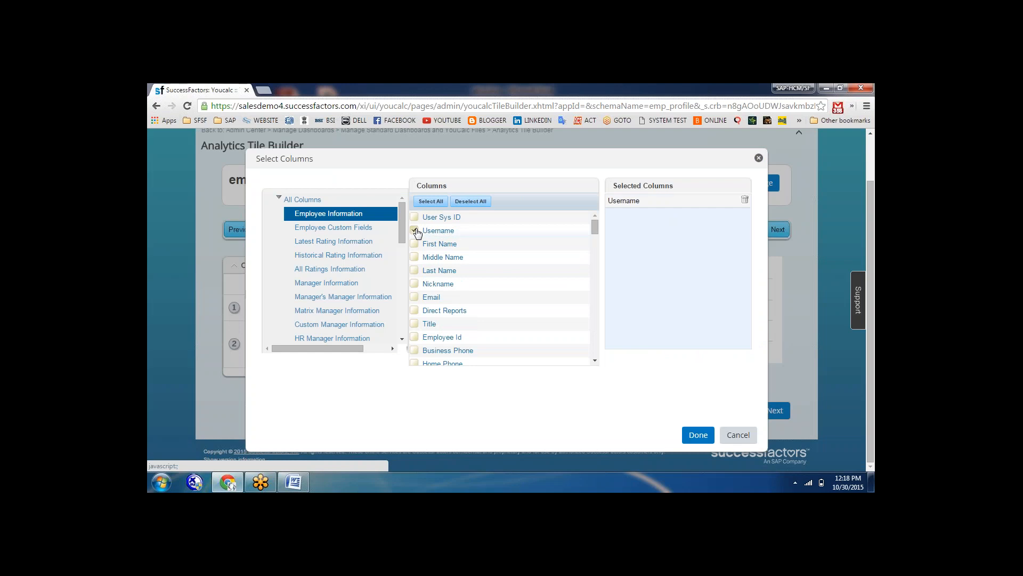
click(426, 202)
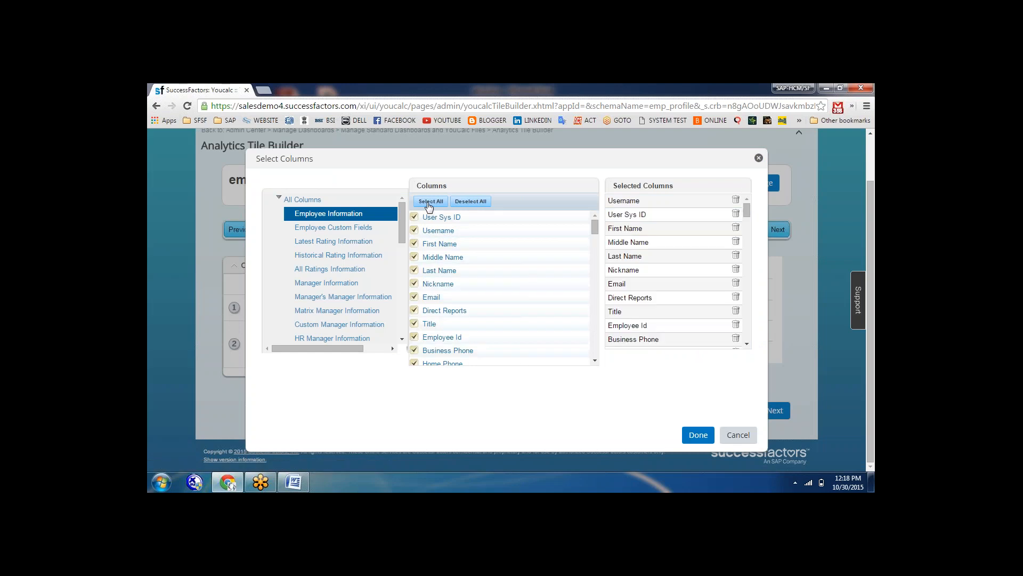
click(698, 433)
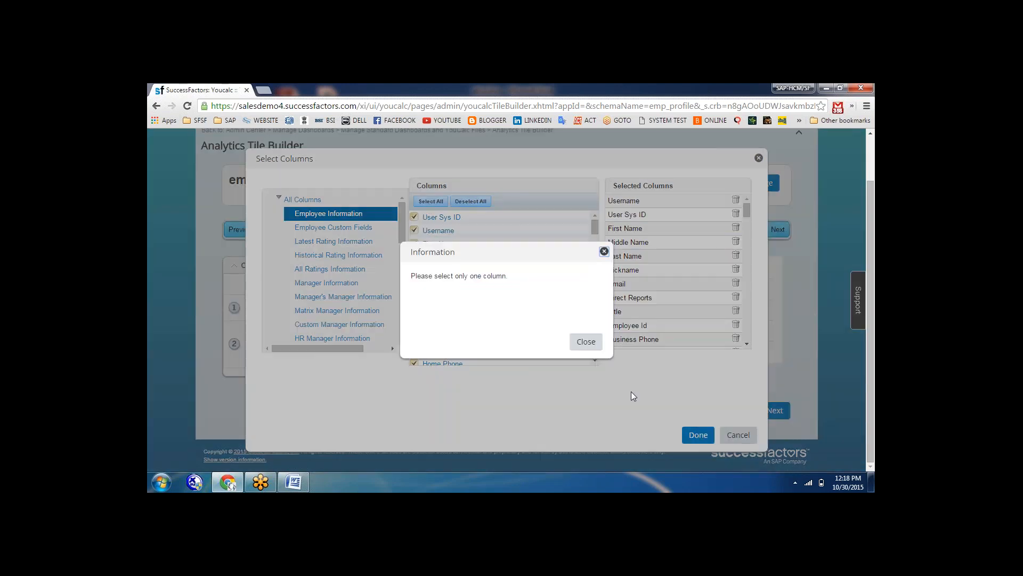
click(589, 345)
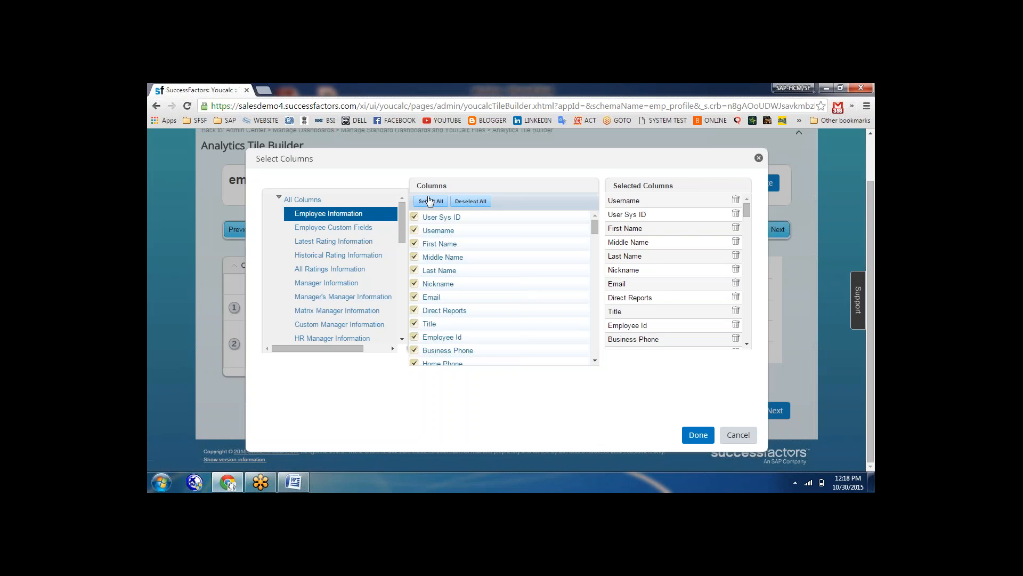
click(456, 201)
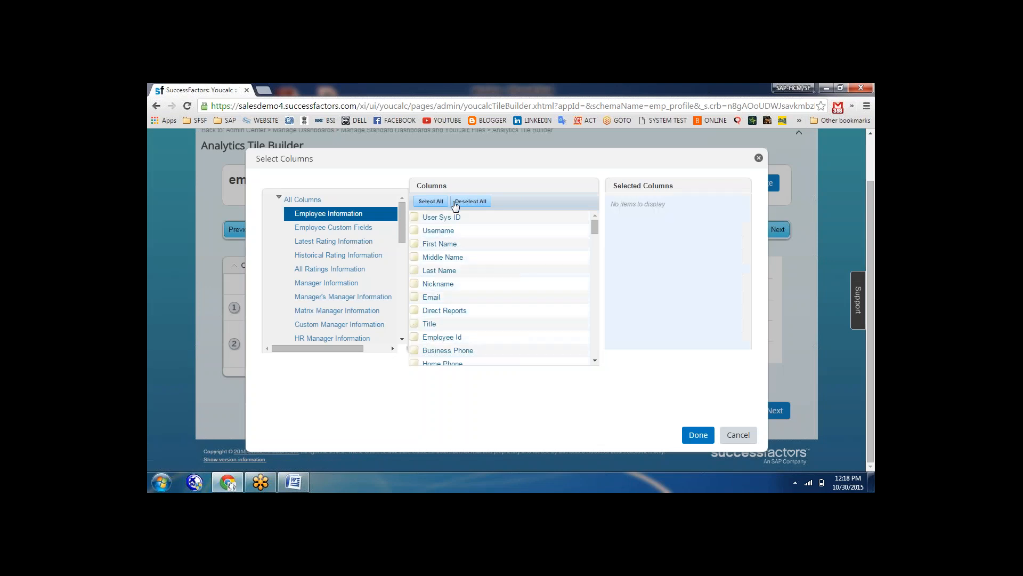
Set the chart's category to the Username column from Employee Information
click(415, 217)
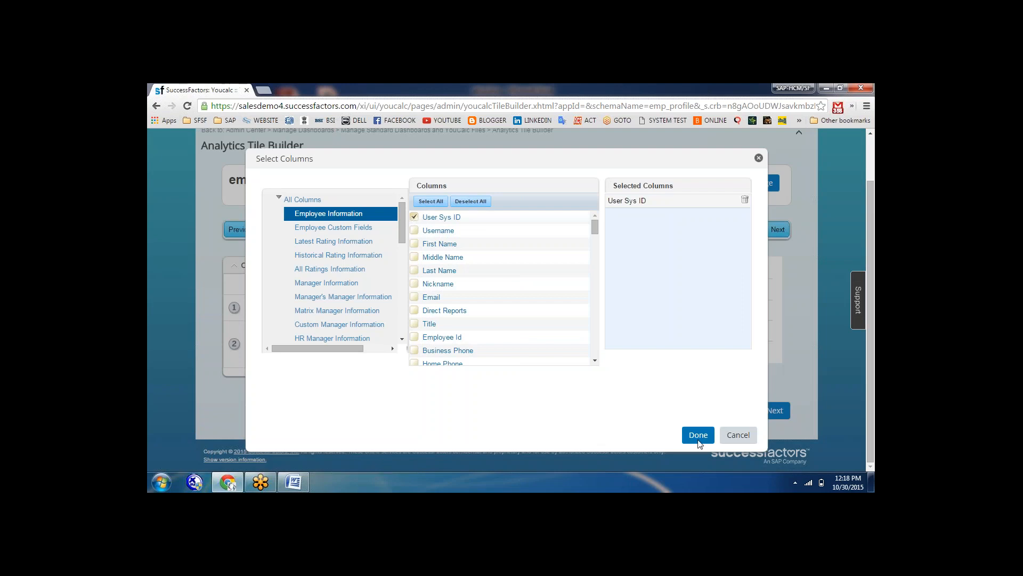
click(414, 217)
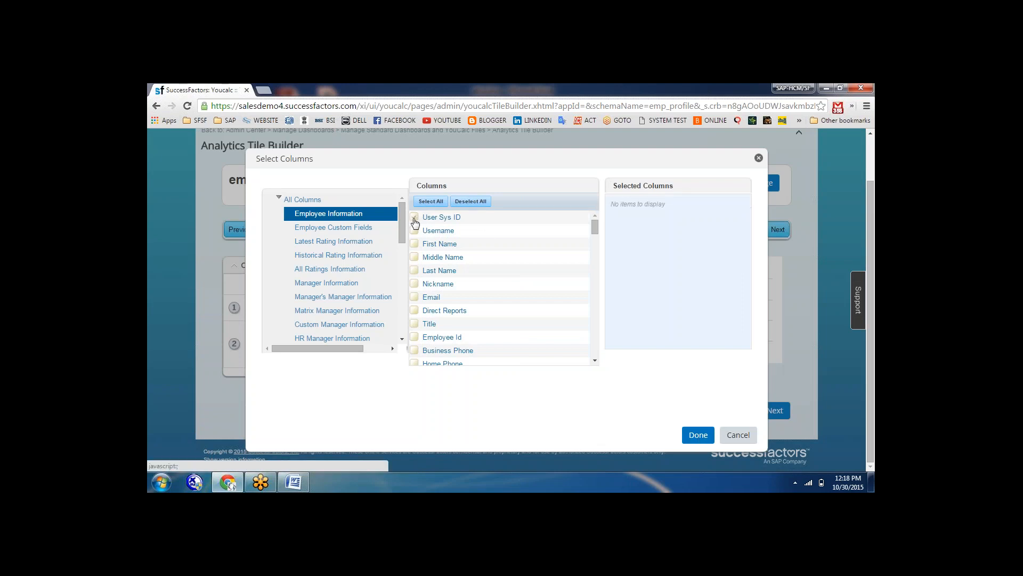
click(414, 231)
click(695, 436)
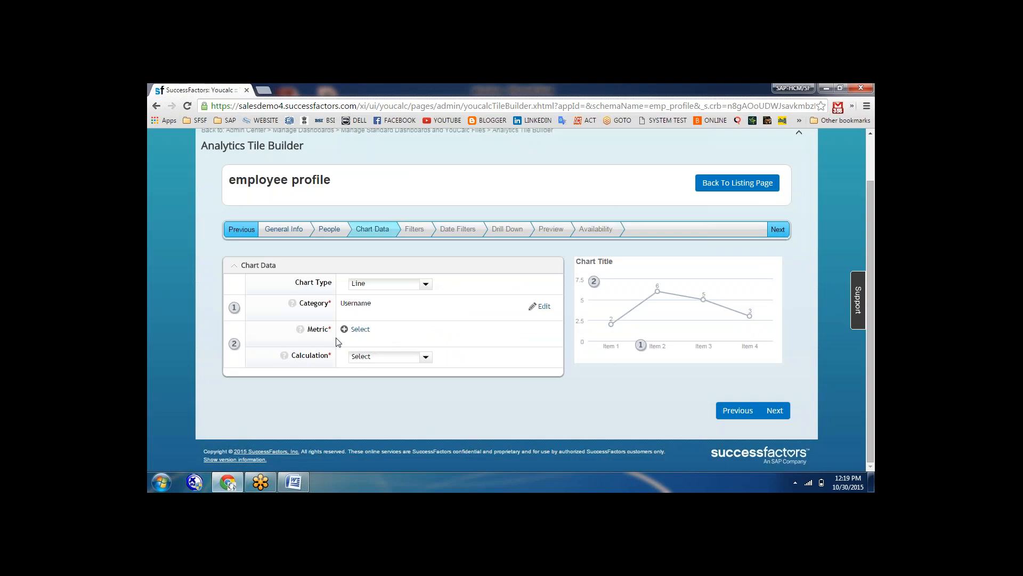
Set the chart's metric to the Email column from Employee Information
click(355, 332)
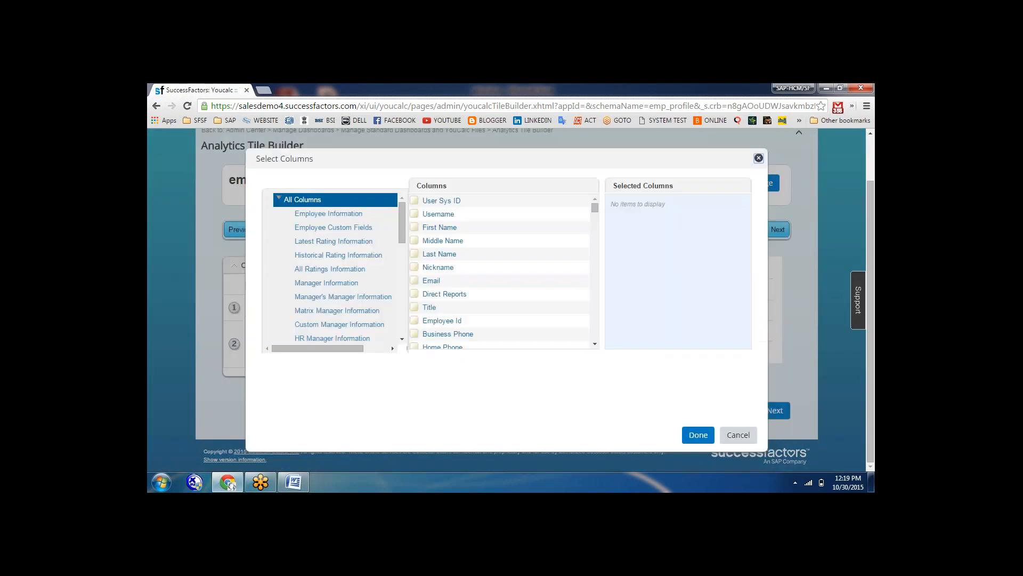
click(324, 215)
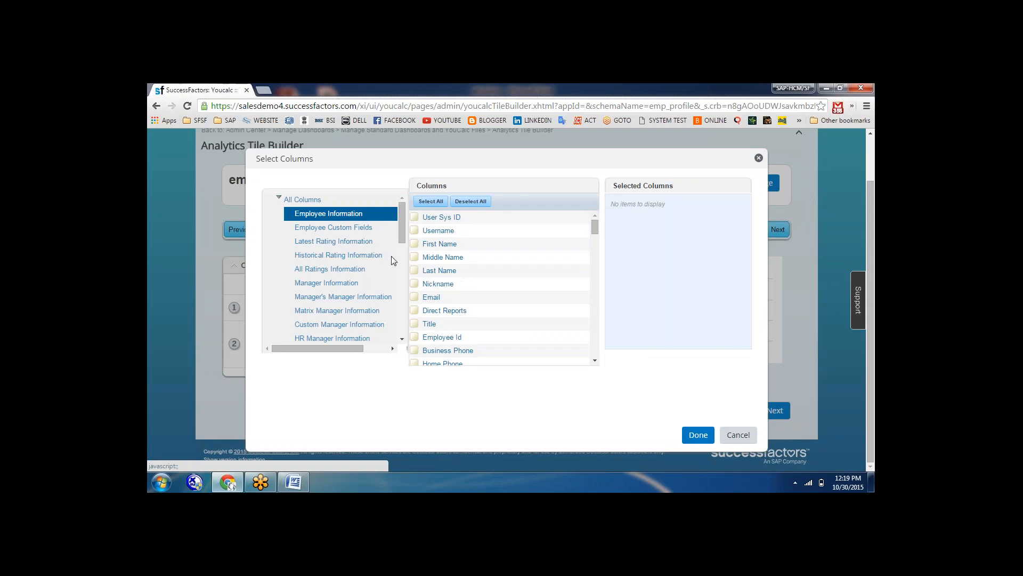
click(415, 245)
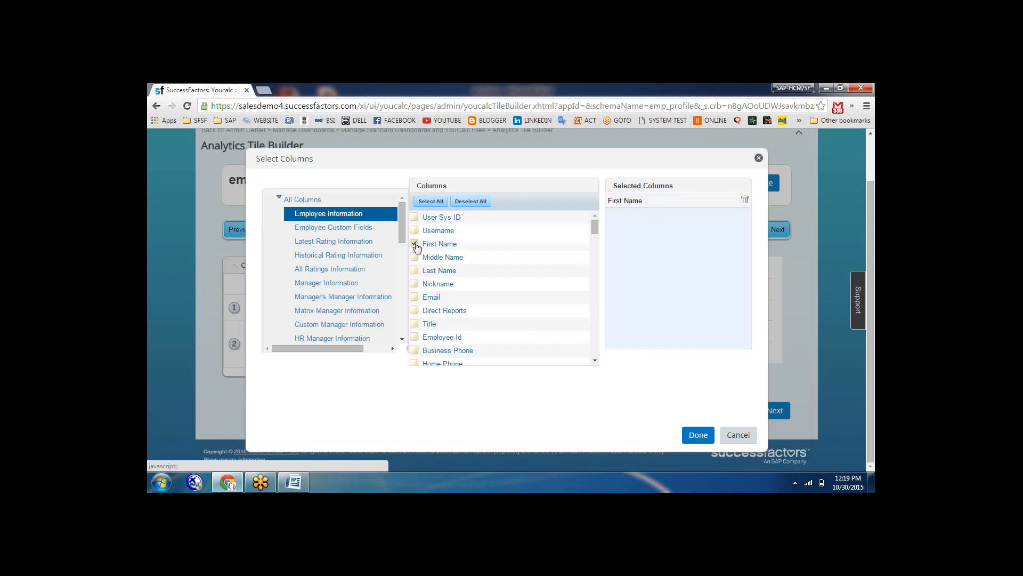
click(415, 245)
click(415, 297)
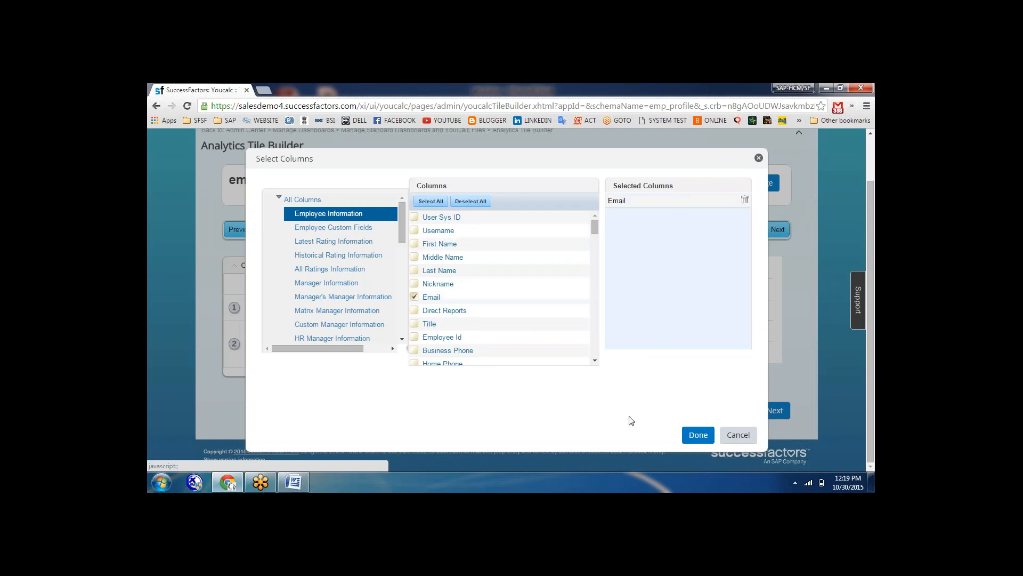
click(699, 435)
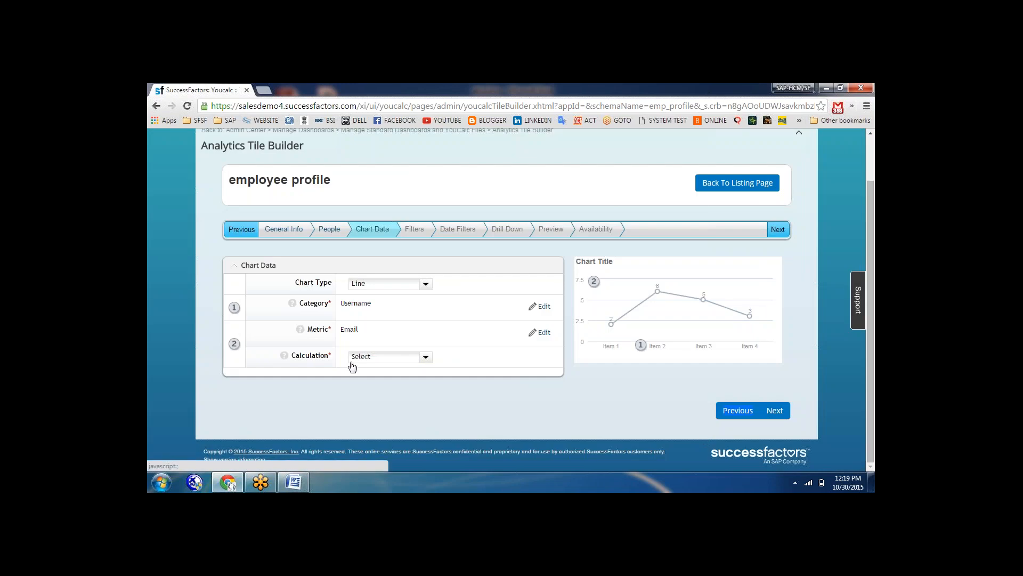
Set the metric's calculation to COUNT and proceed to the Filters settings
click(425, 357)
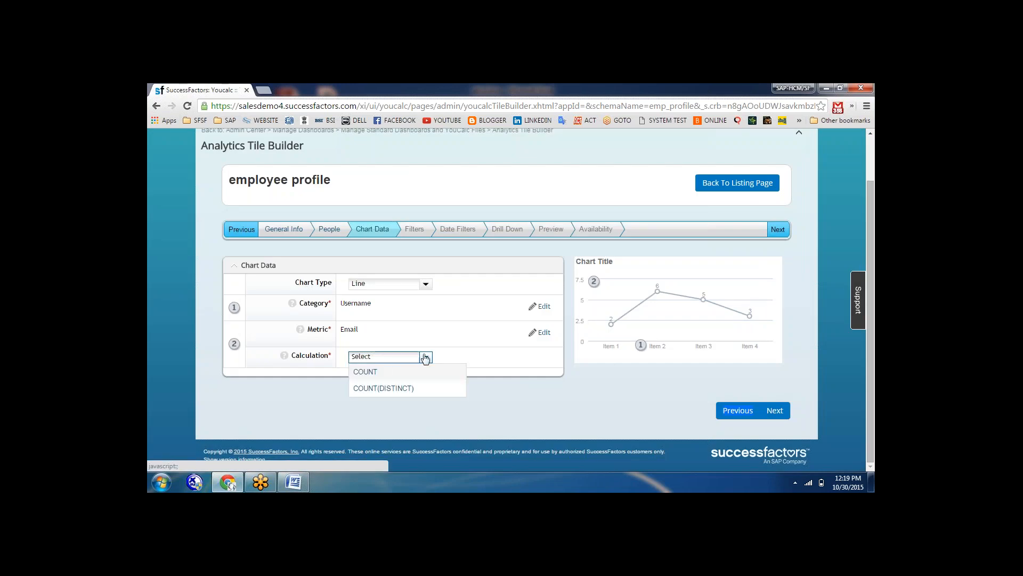
click(379, 372)
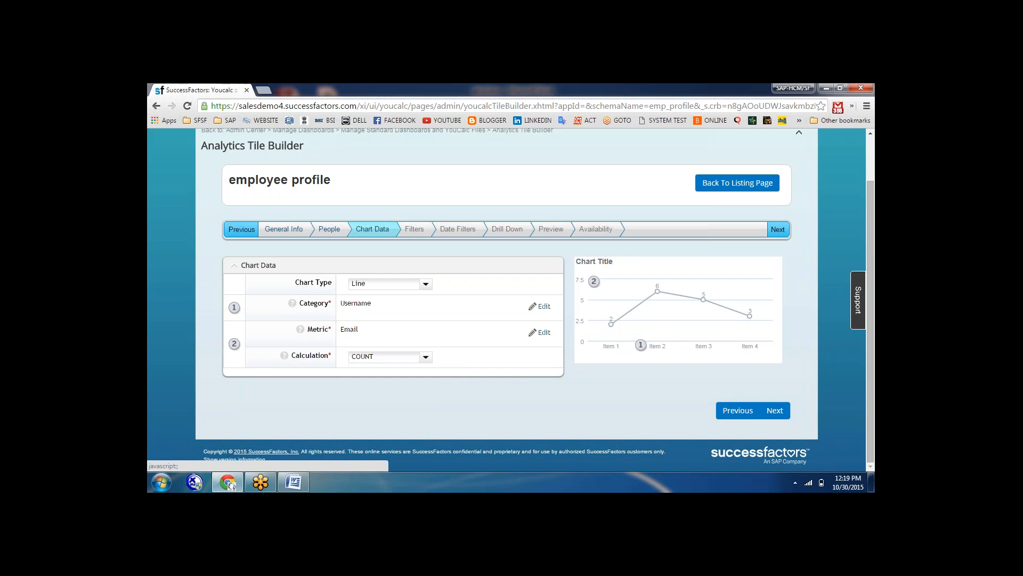
click(777, 411)
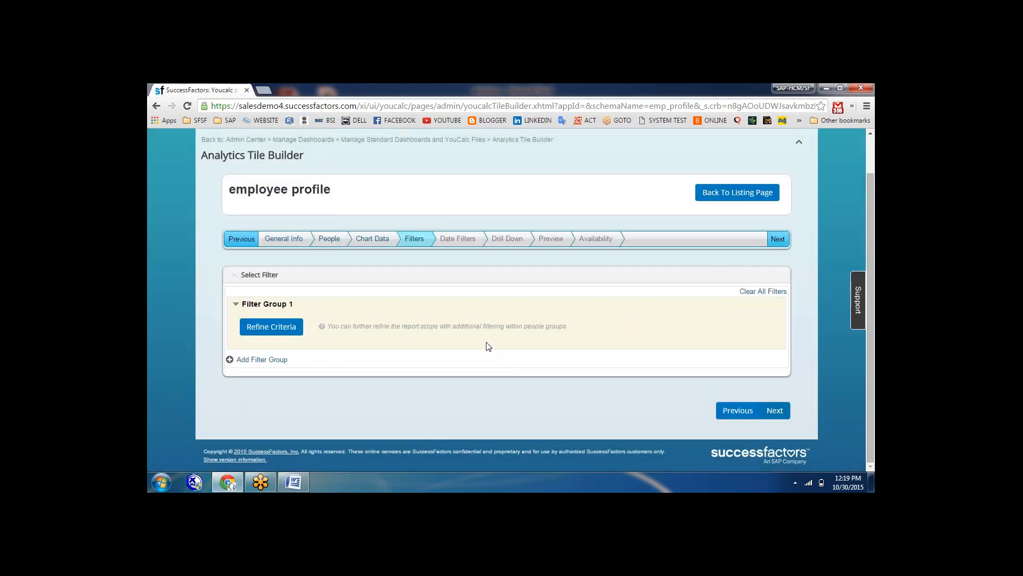
Add a User Sys ID filter to Filter Group 1, defined by selection and limited to the fifth listed user ID
click(274, 327)
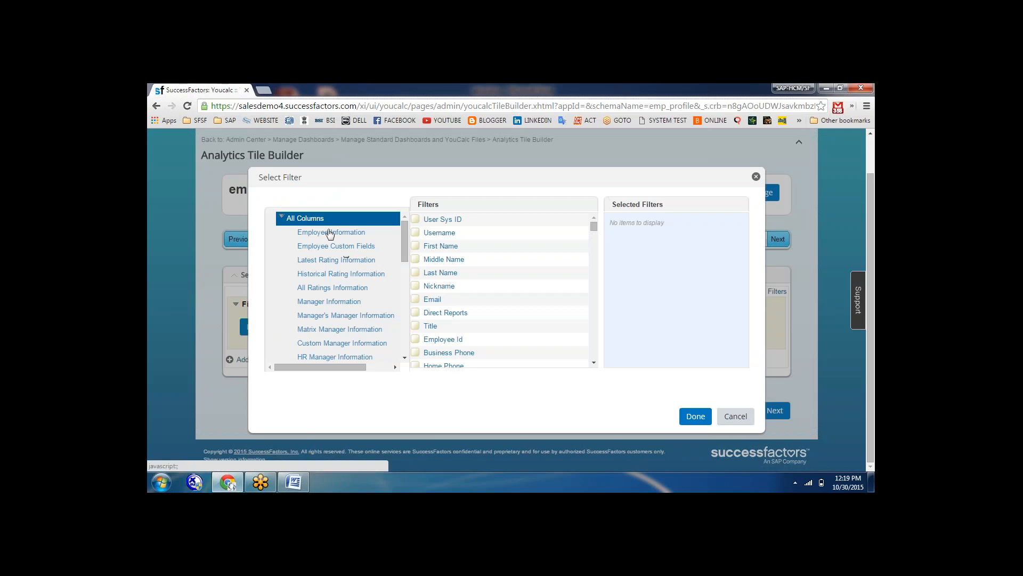
click(331, 233)
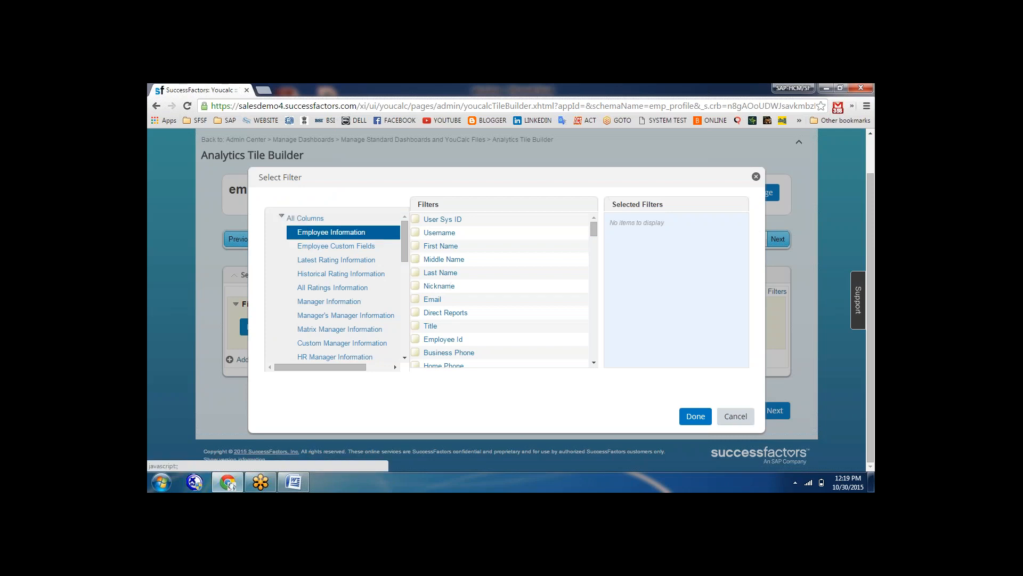
click(415, 219)
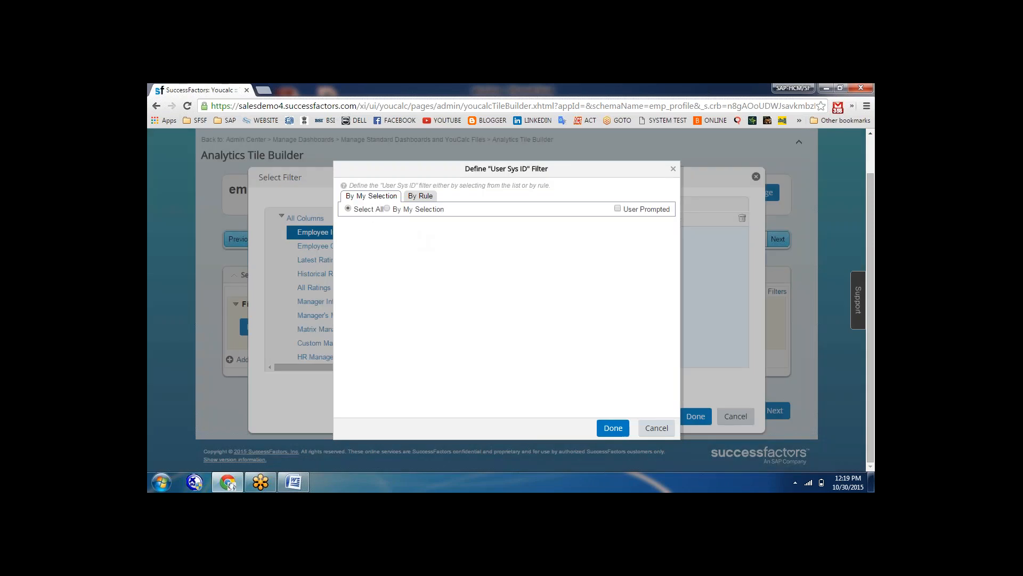
click(387, 209)
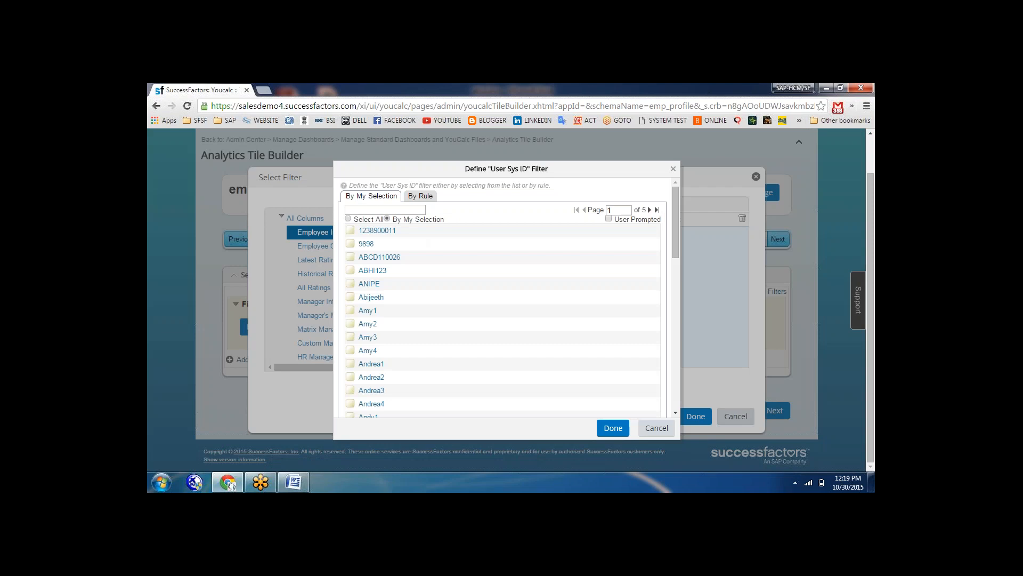
click(349, 219)
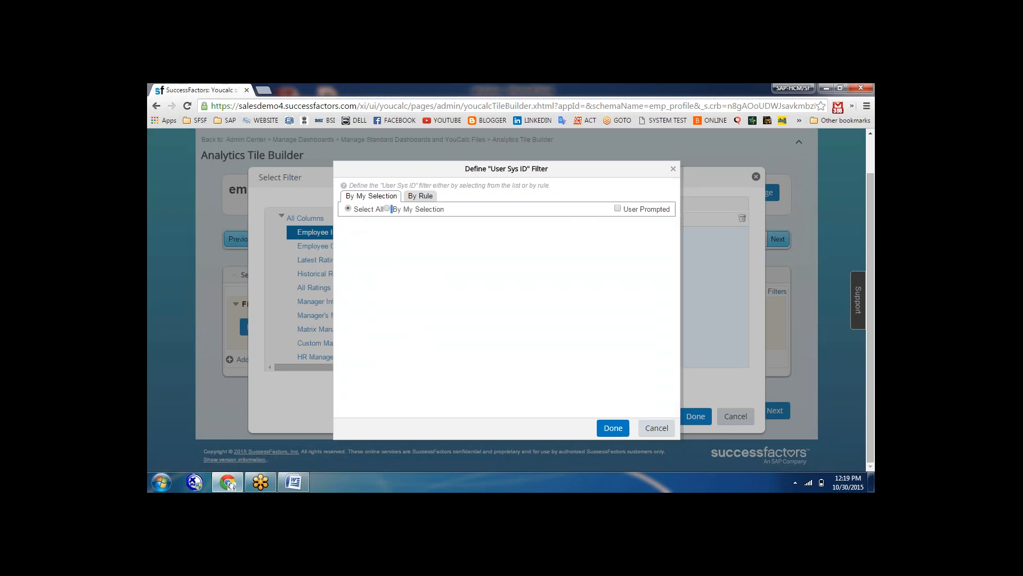
click(387, 208)
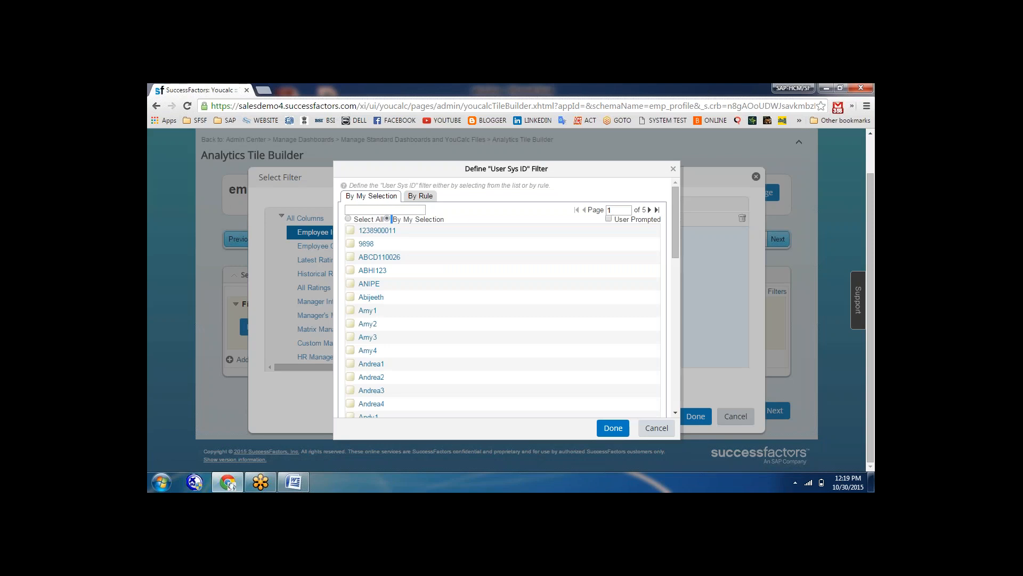
click(350, 284)
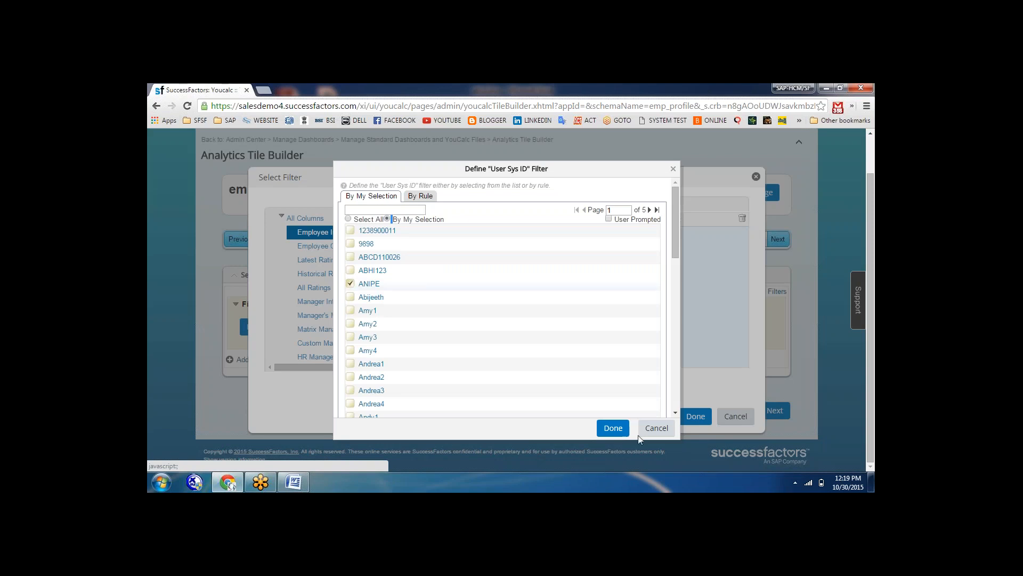
click(613, 428)
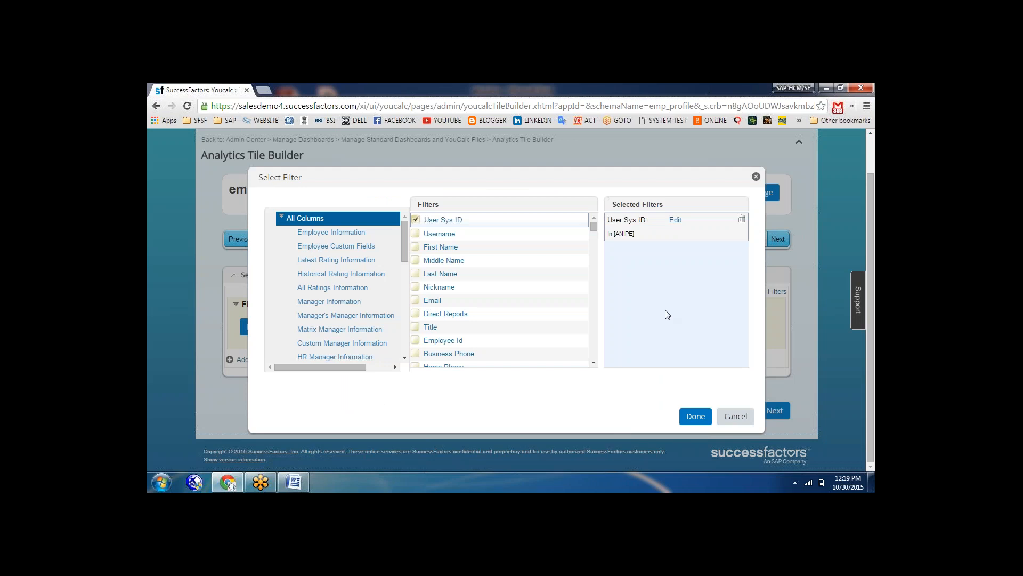
click(693, 421)
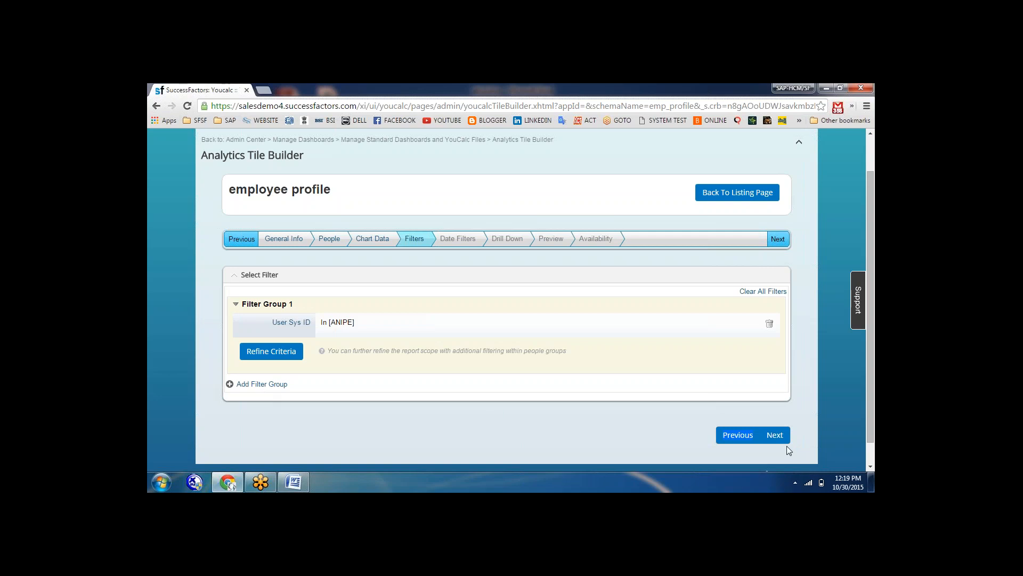
Enable the date filter for the tile and proceed to the Drill Down settings
click(775, 435)
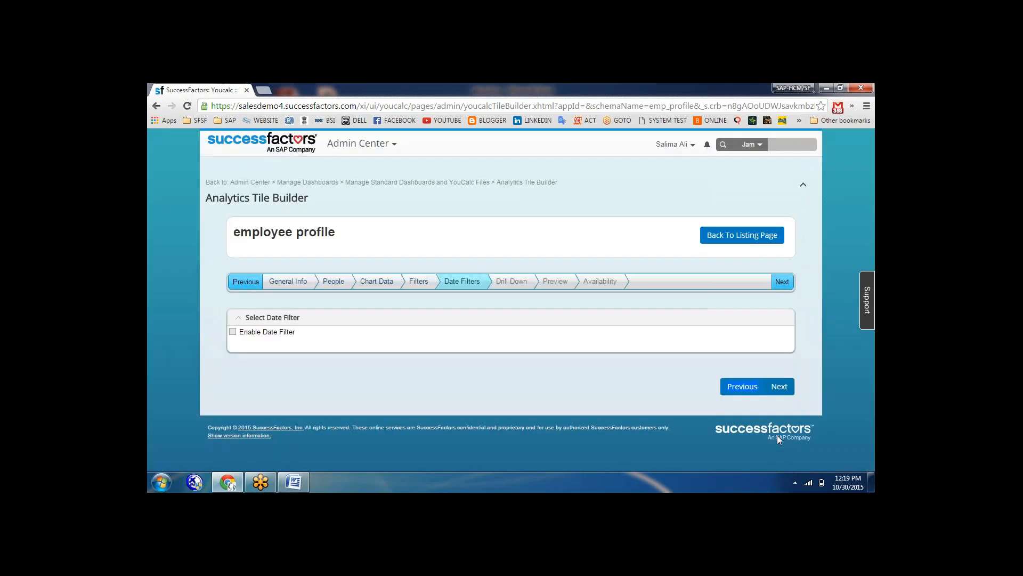
click(233, 332)
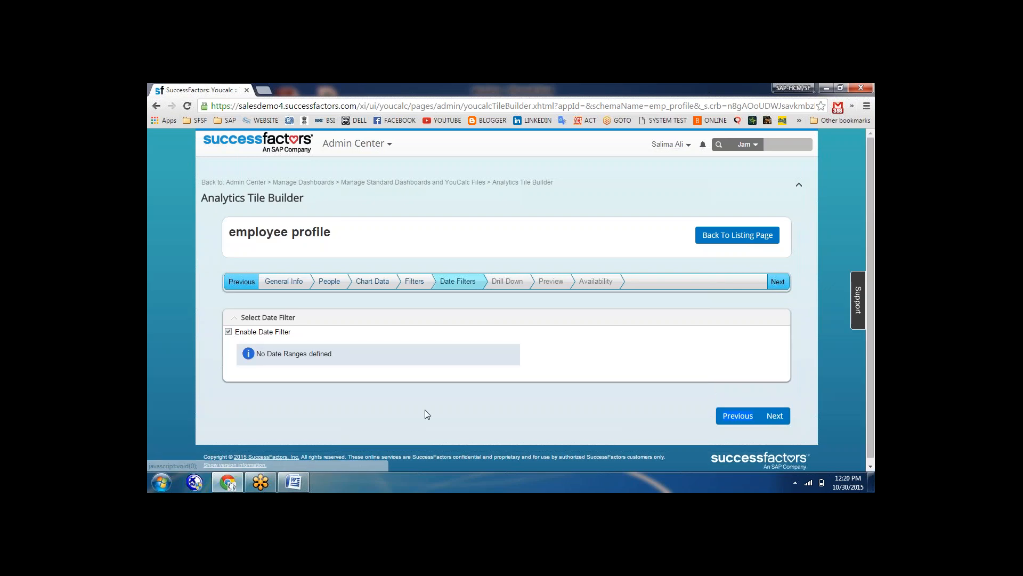
click(777, 415)
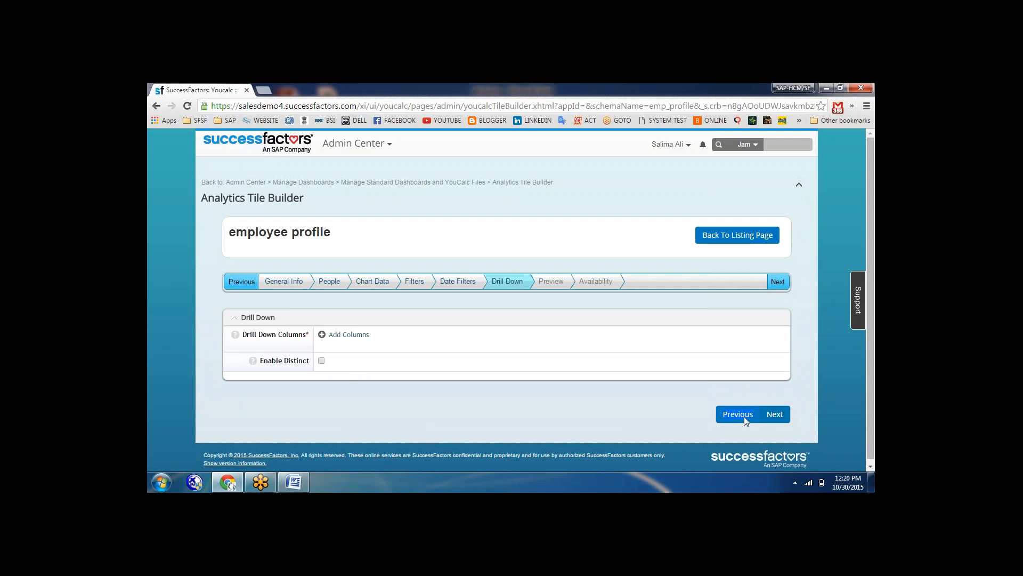
Add all Employee Information columns as the drill-down columns and proceed to the tile's preview
click(351, 335)
click(315, 216)
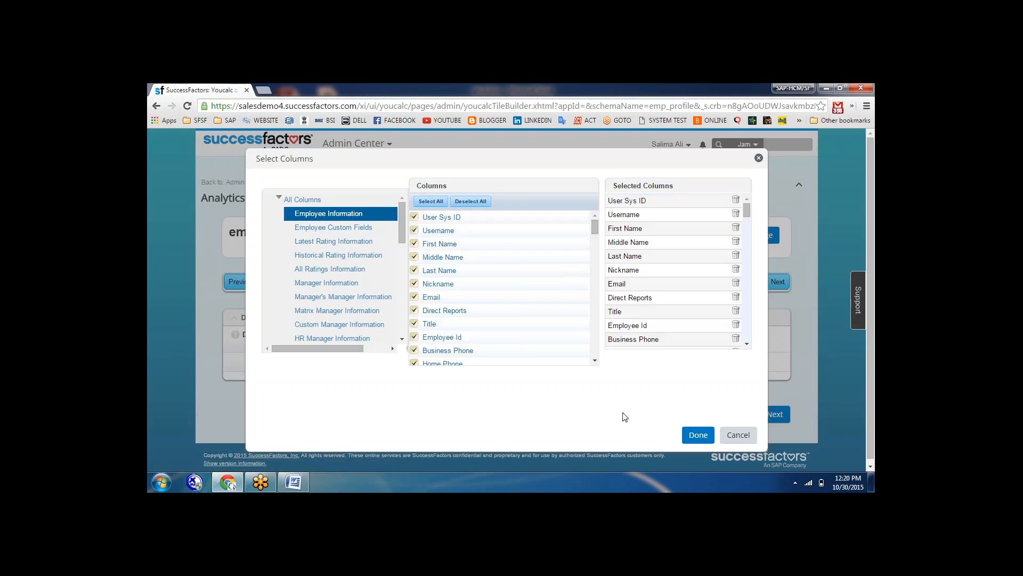
click(697, 436)
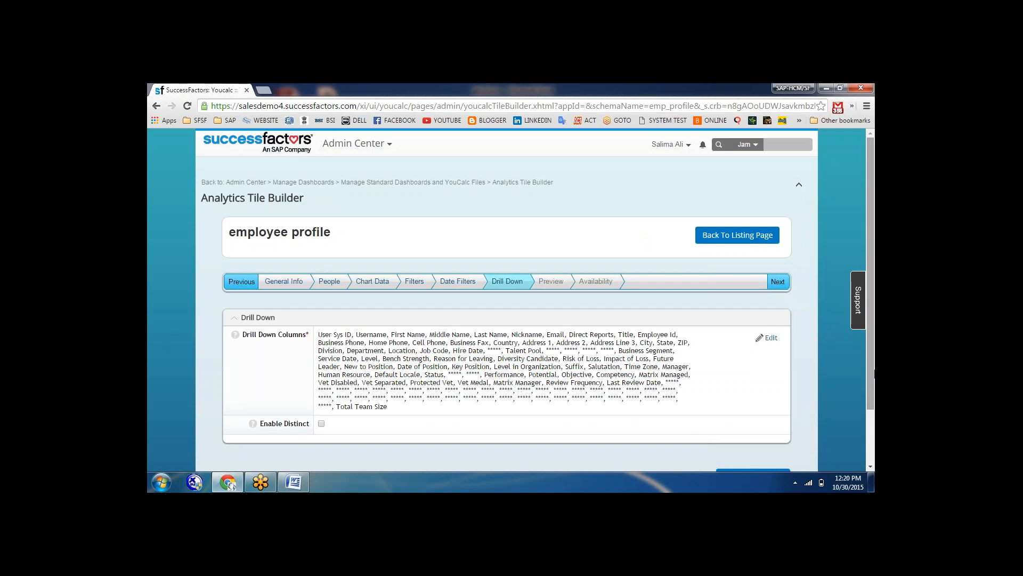
scroll(874, 373, down, 3)
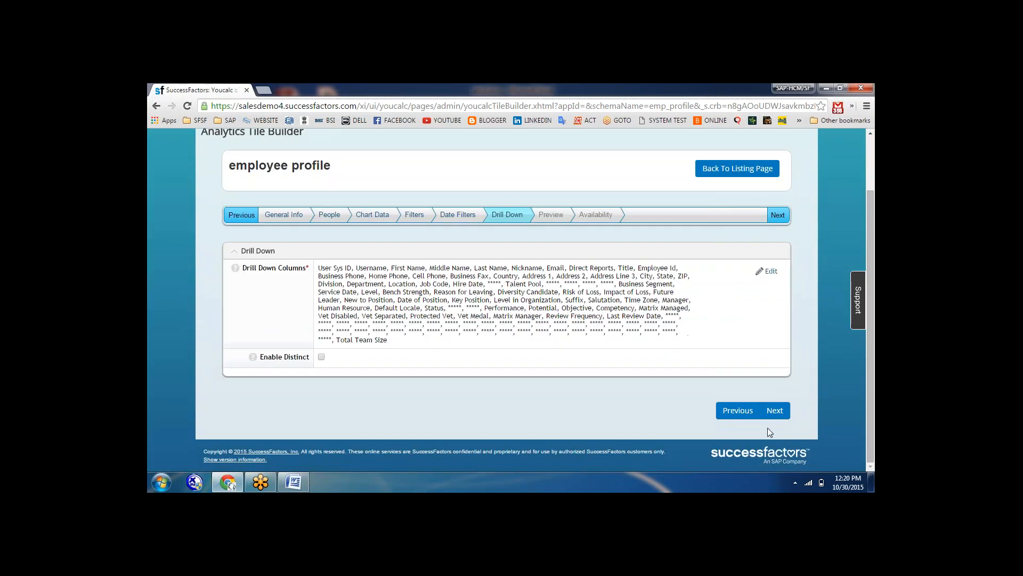
click(774, 411)
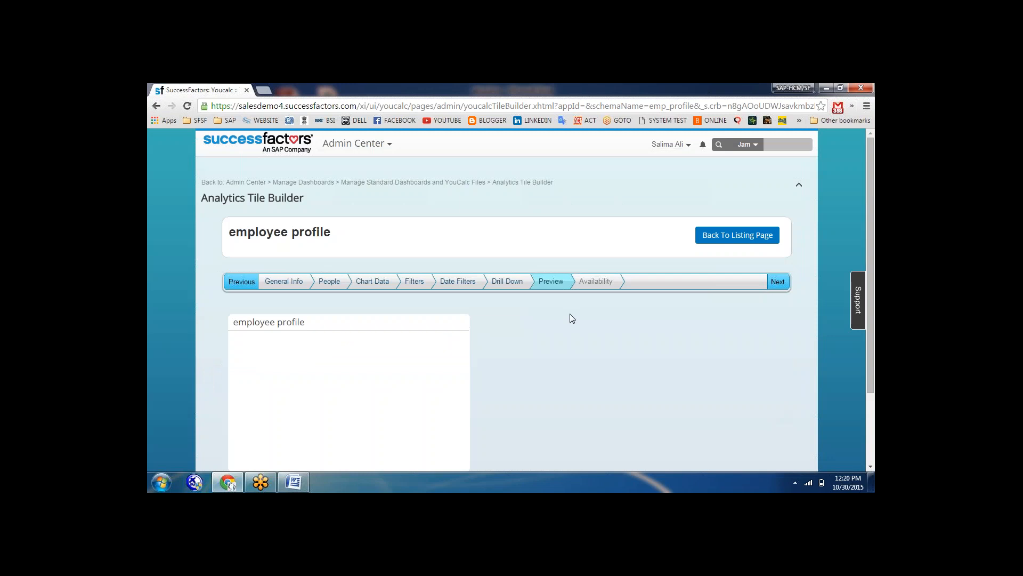
Preview the employee profile tile at its narrow size and return it to the wide size
scroll(874, 224, down, 3)
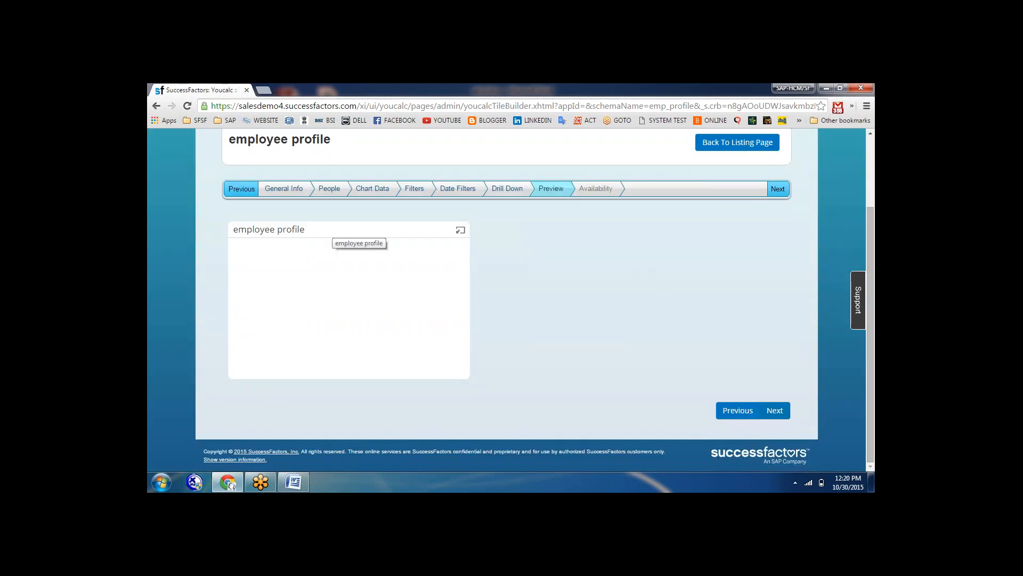
click(461, 230)
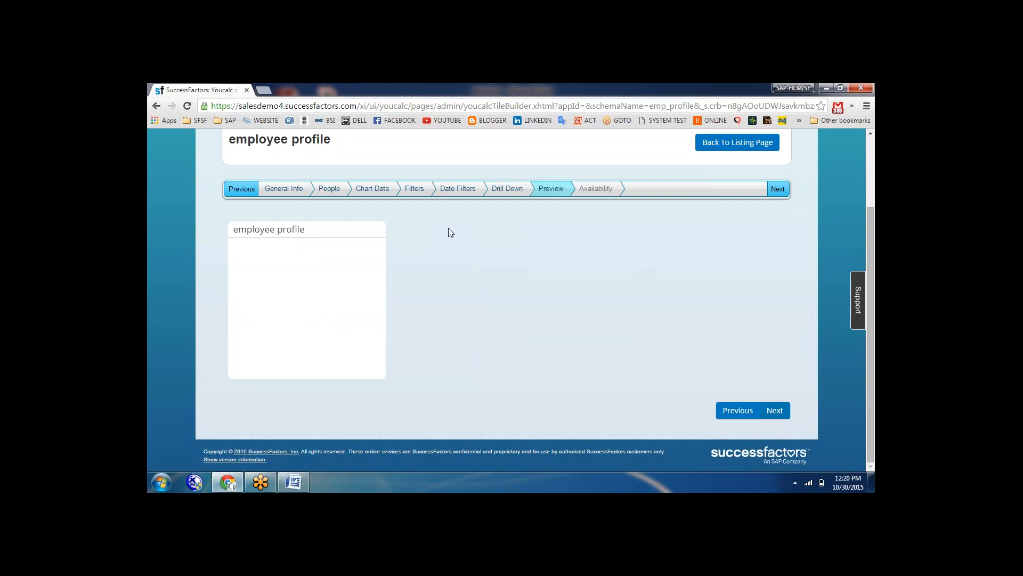
click(375, 233)
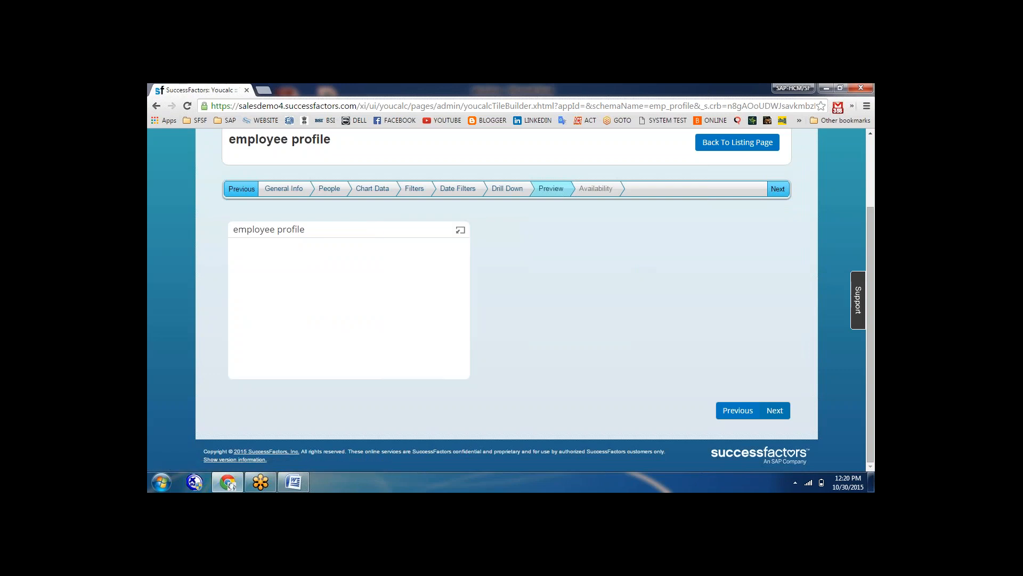
Preview the employee profile tile at its narrow size and proceed to the Availability settings
click(459, 231)
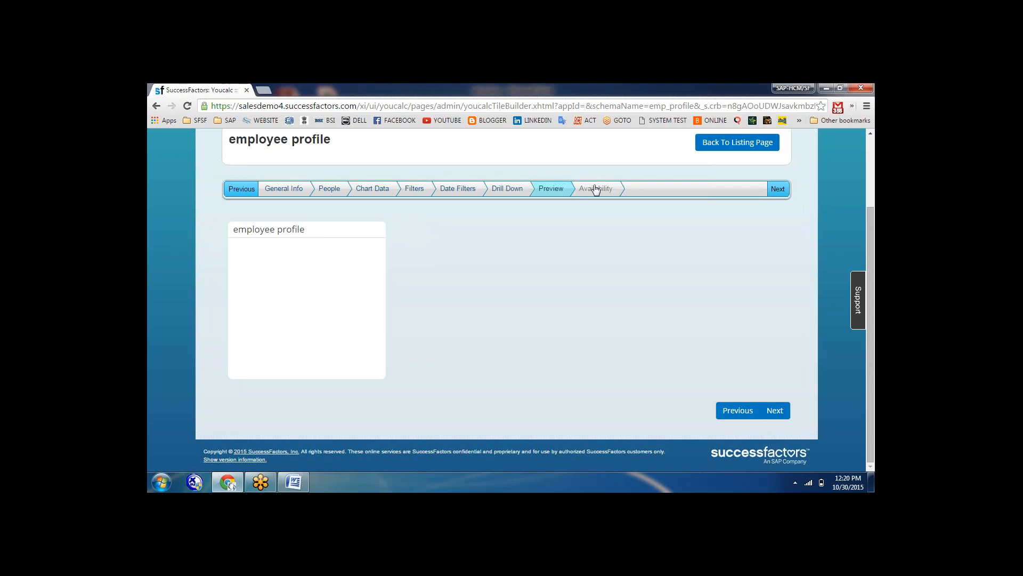
drag(595, 189, 779, 410)
click(775, 410)
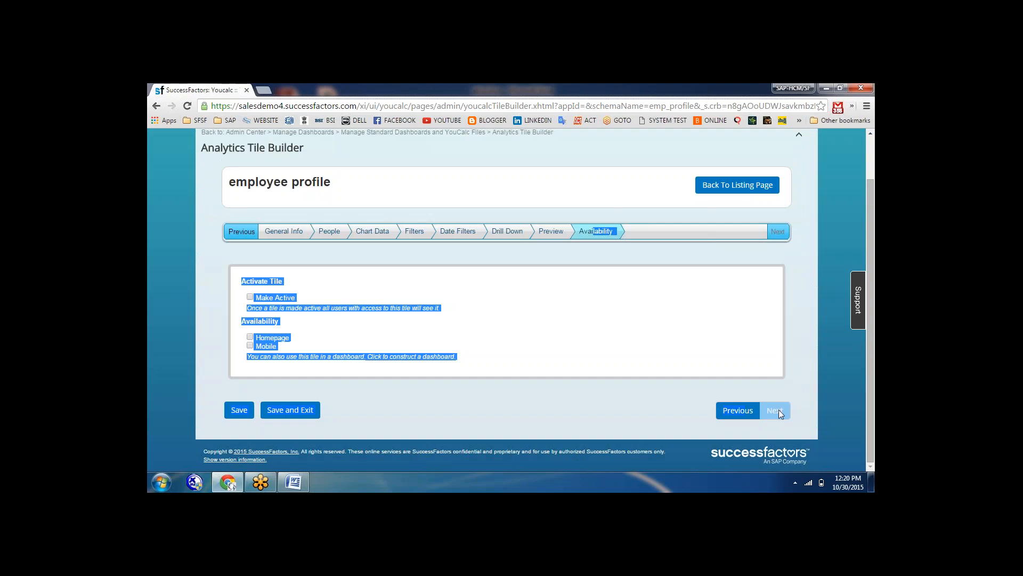
click(555, 366)
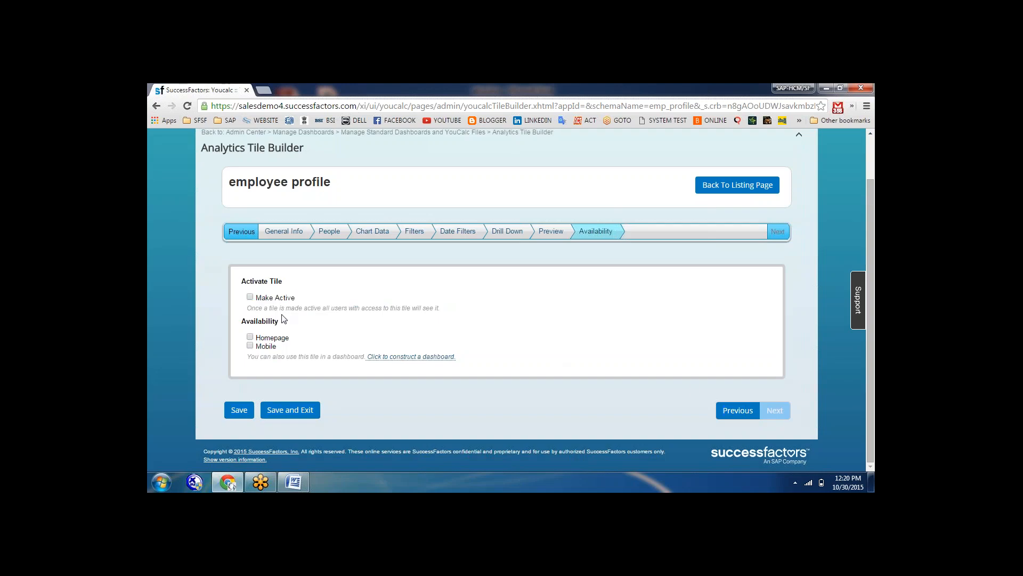
Make the employee profile tile available on Homepage and Mobile, save and exit the builder, and enable the tile in the dashboard list
click(250, 337)
click(250, 346)
click(283, 412)
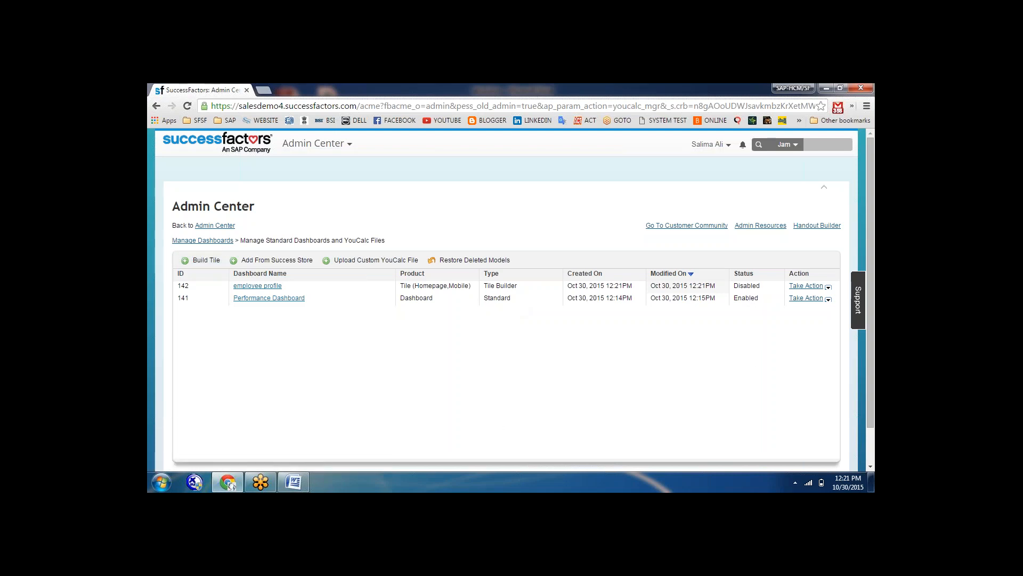
click(827, 287)
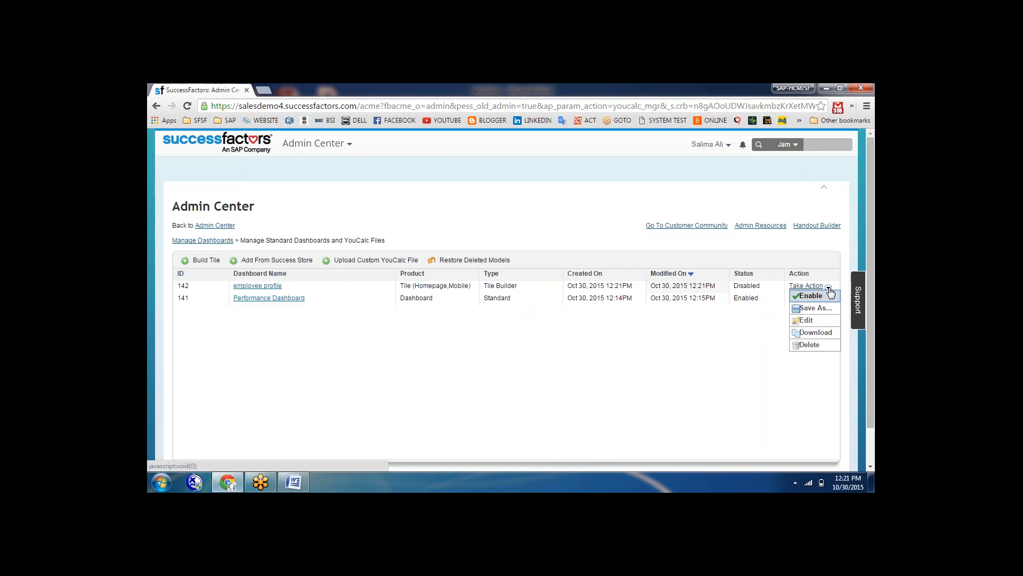
click(810, 296)
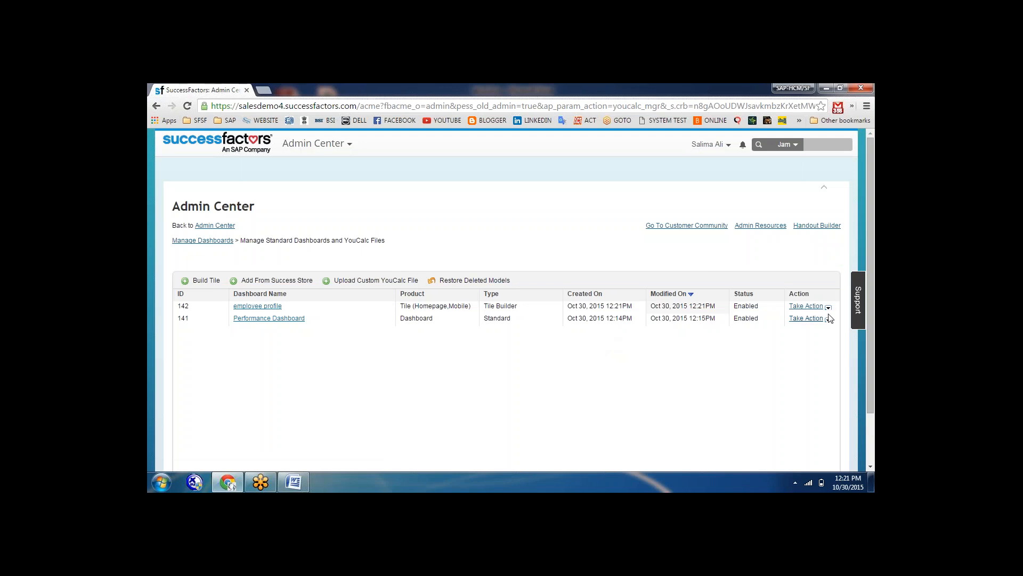
Delete the employee profile tile from the standard dashboards list and confirm the deletion
click(806, 306)
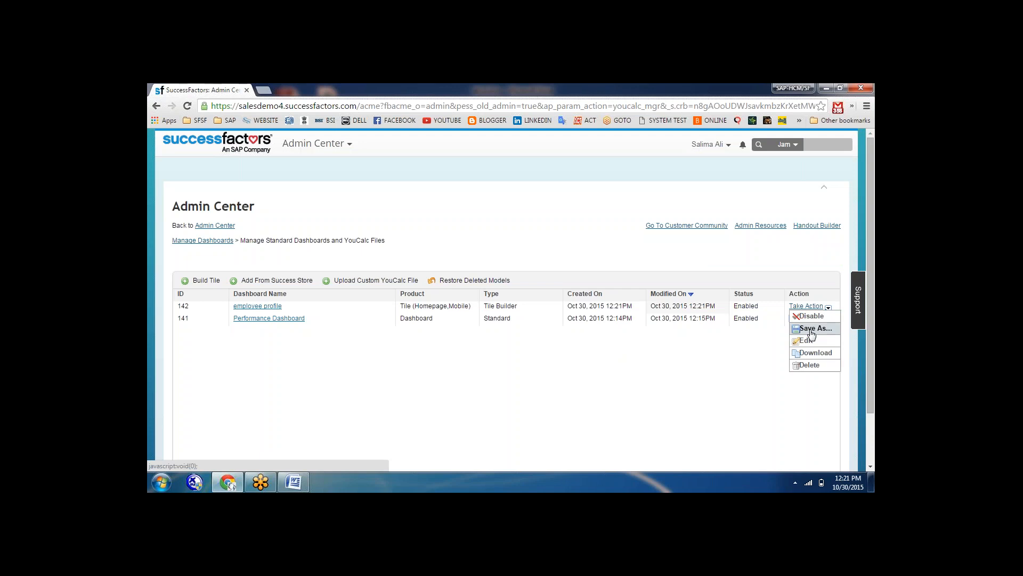
click(809, 366)
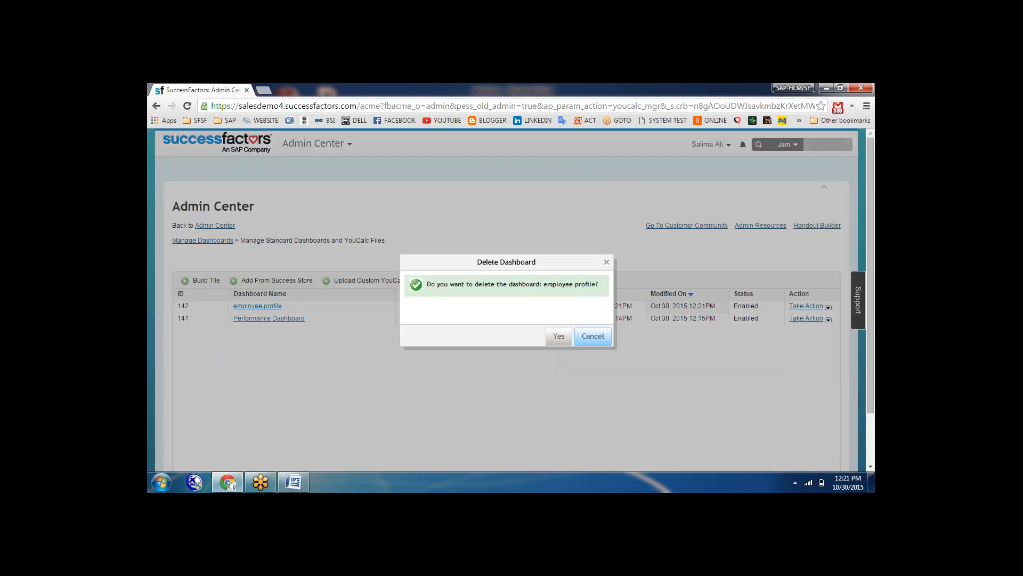
click(565, 333)
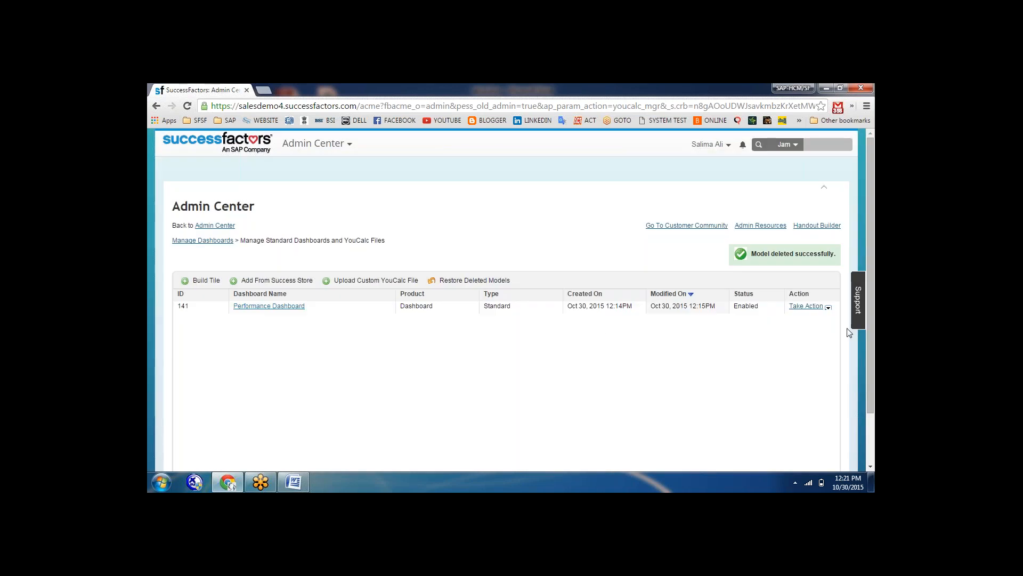
Go to Manage Tile-Based Dashboards and open the form for creating a new dashboard
click(202, 240)
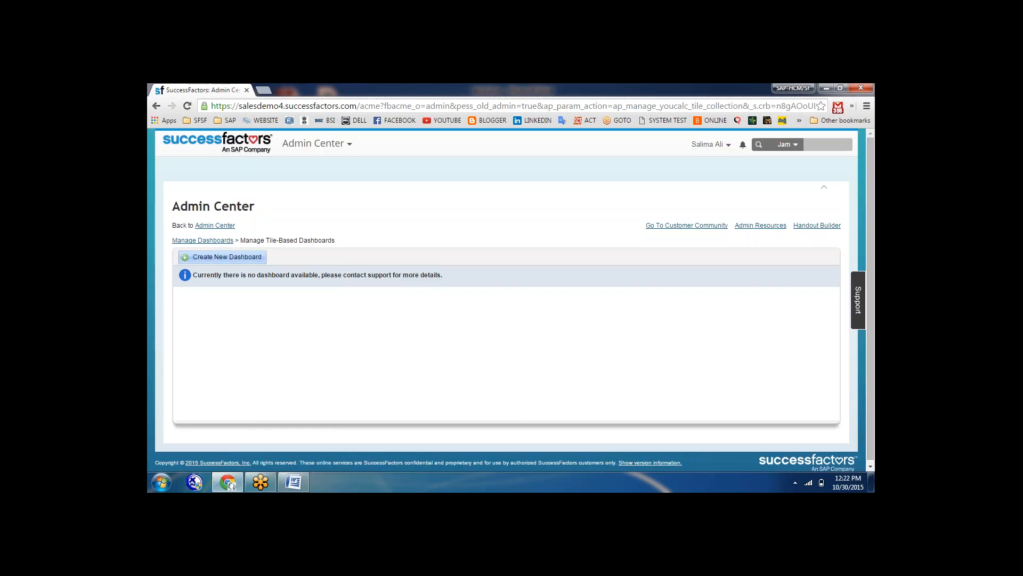
click(238, 262)
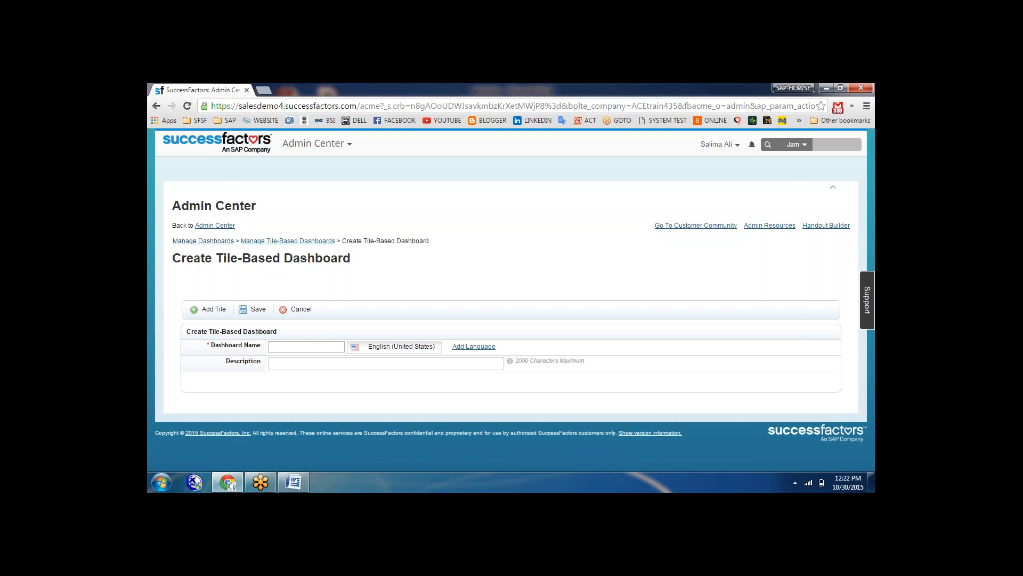
Return to Manage Dashboards and save the dashboard people filters with Department, Division and Location enabled
click(187, 241)
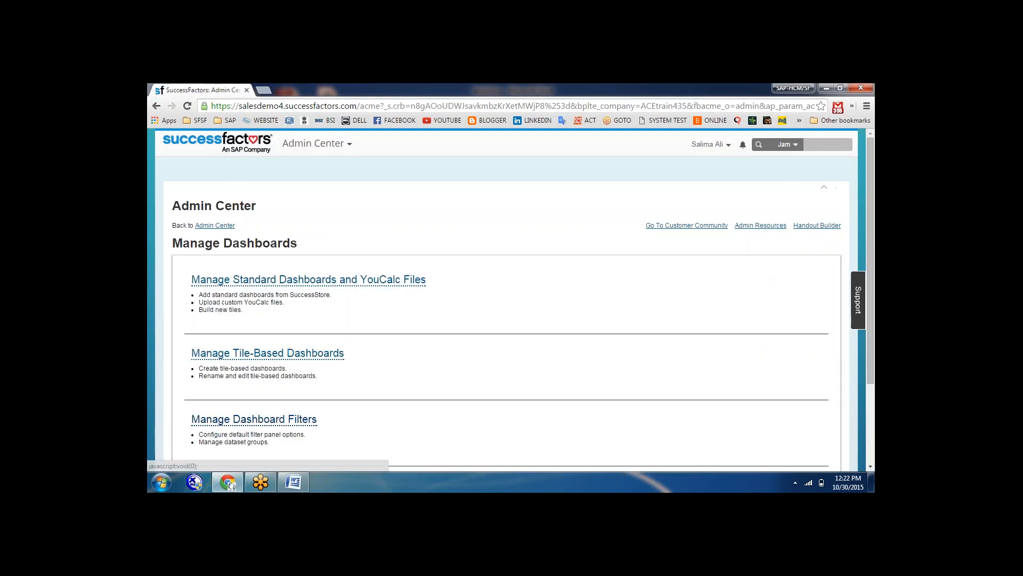
click(272, 421)
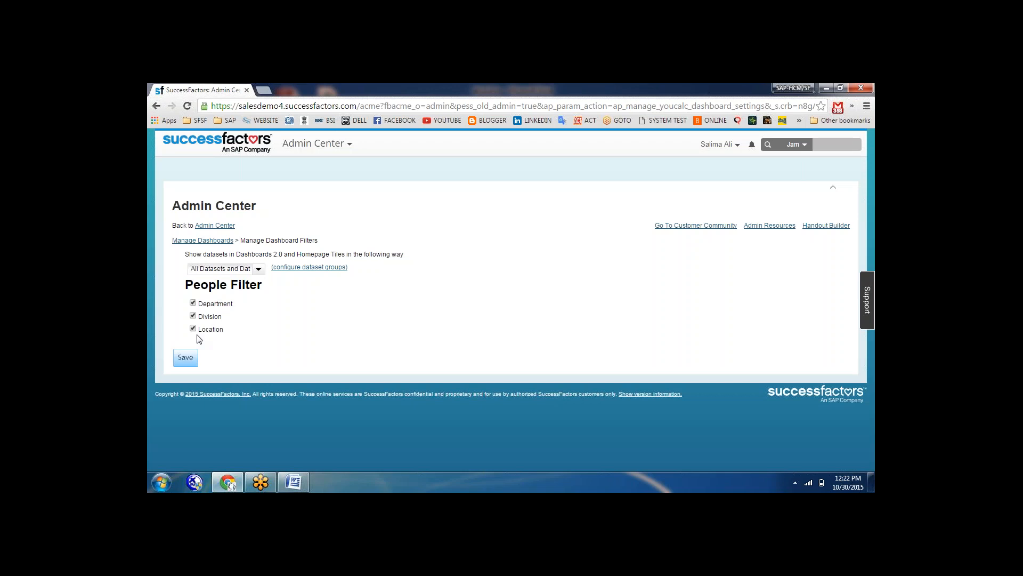
click(185, 357)
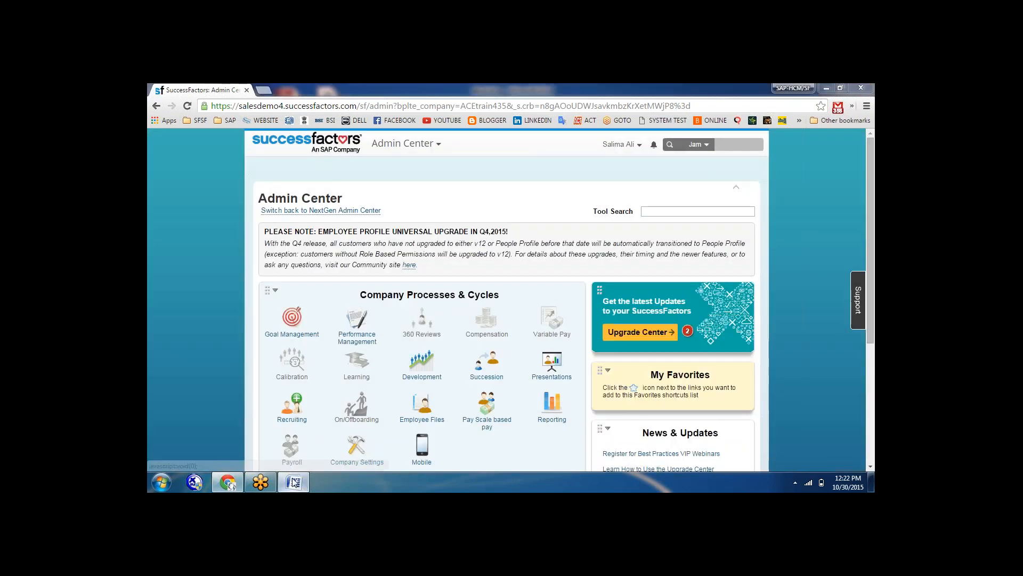
Switch to the Word notes and add the lines "Ad hoc report builder 2.0" and "Granting permissions=" below the existing text
click(294, 482)
key(Return)
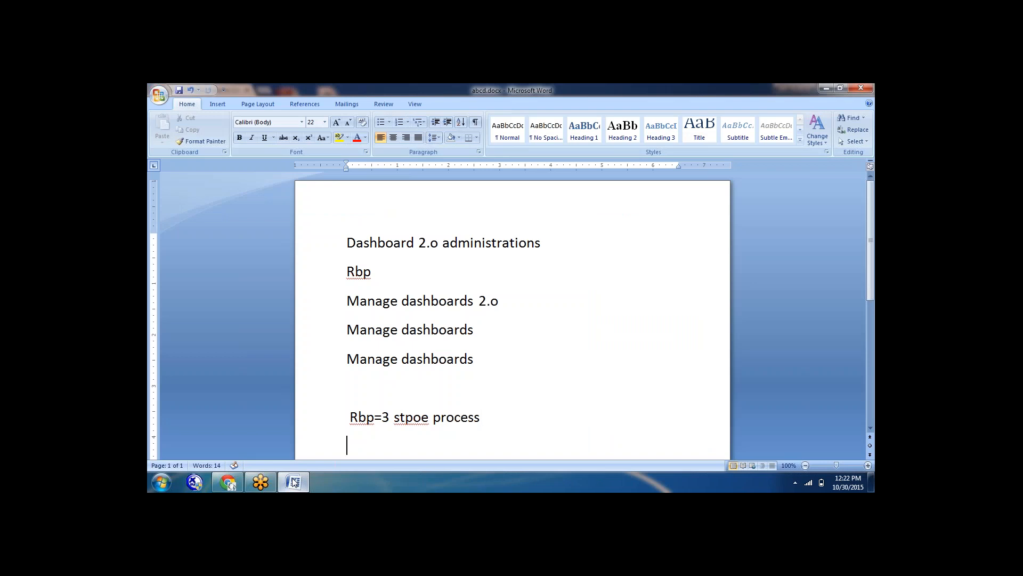
text(Ad hoc  report buil)
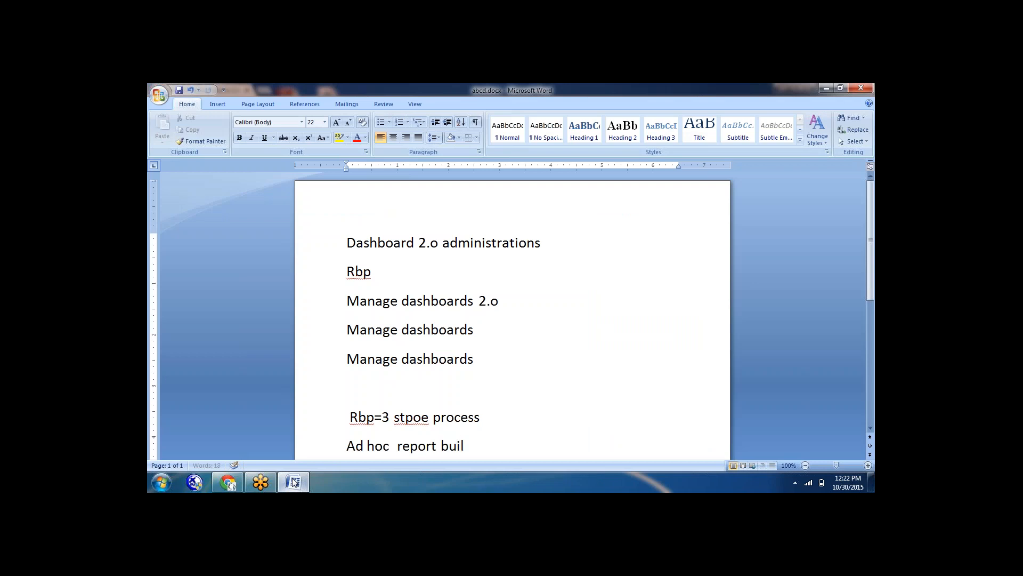
text(der 2.0)
key(Return)
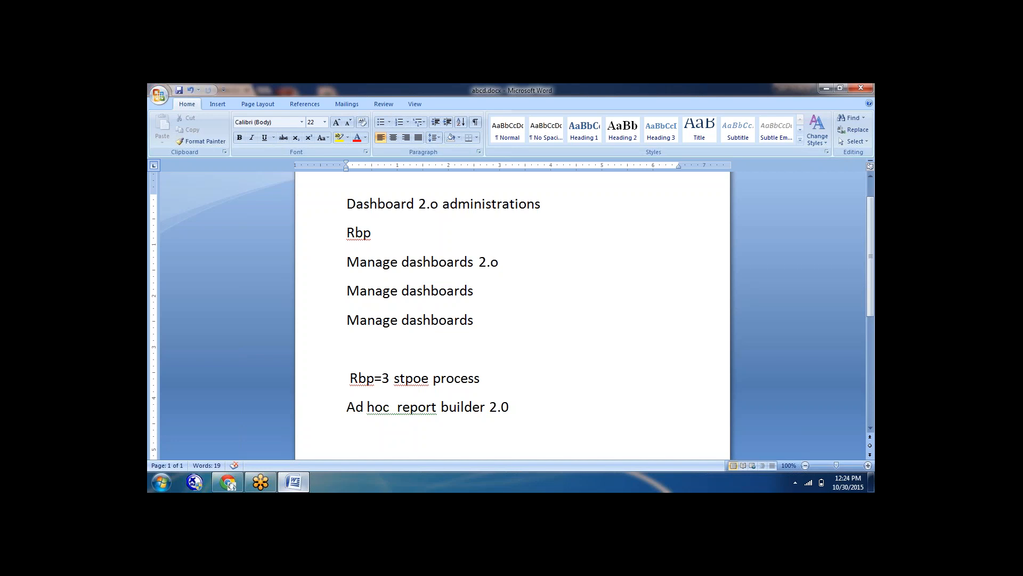
text(granting permissions=)
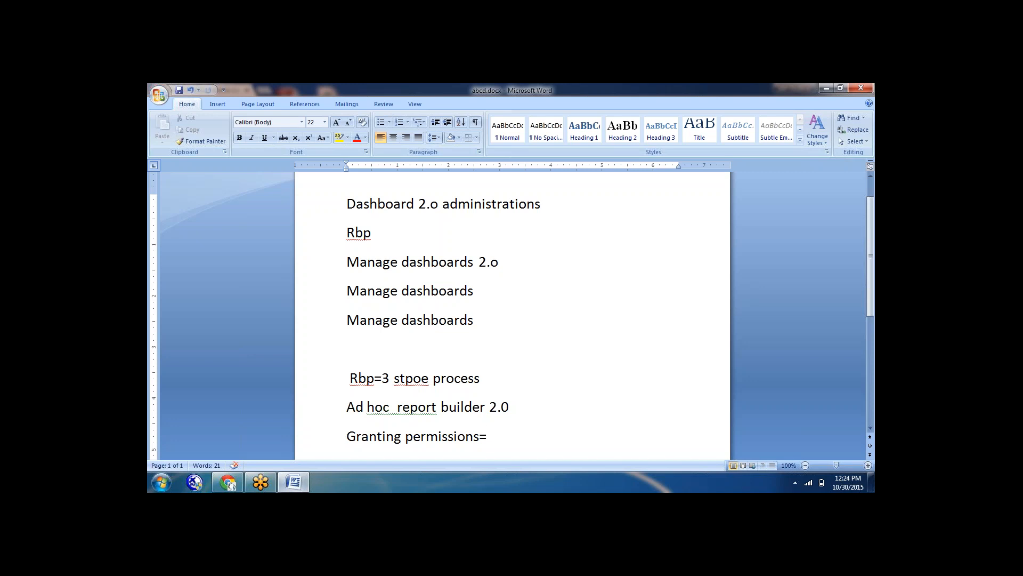
Switch to the C_SF_AD+HOC+BUILDER.pdf guide in Adobe Reader and look over the Detailed Reporting Privileges and Ad Hoc Reports pages
click(825, 88)
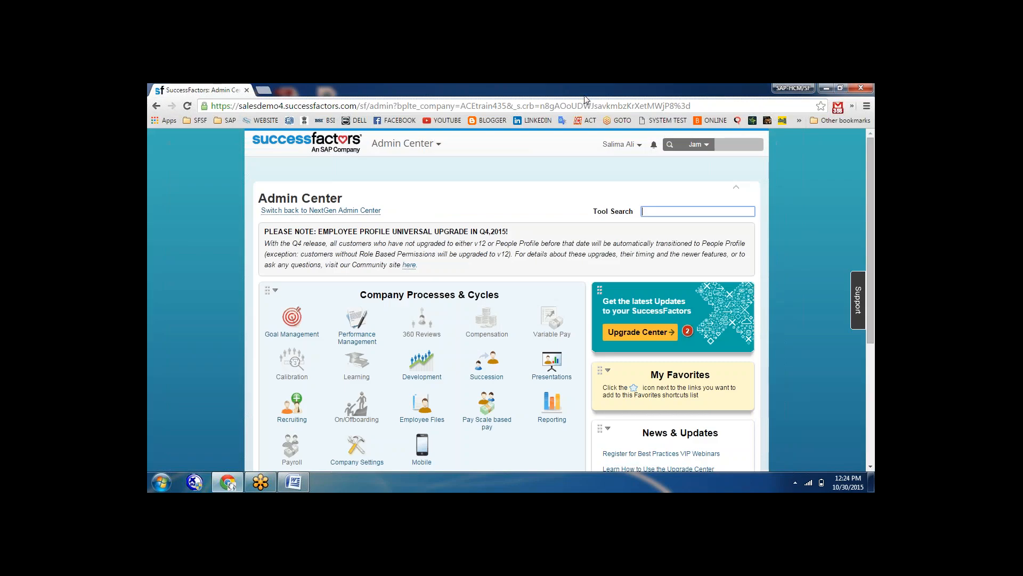
click(585, 96)
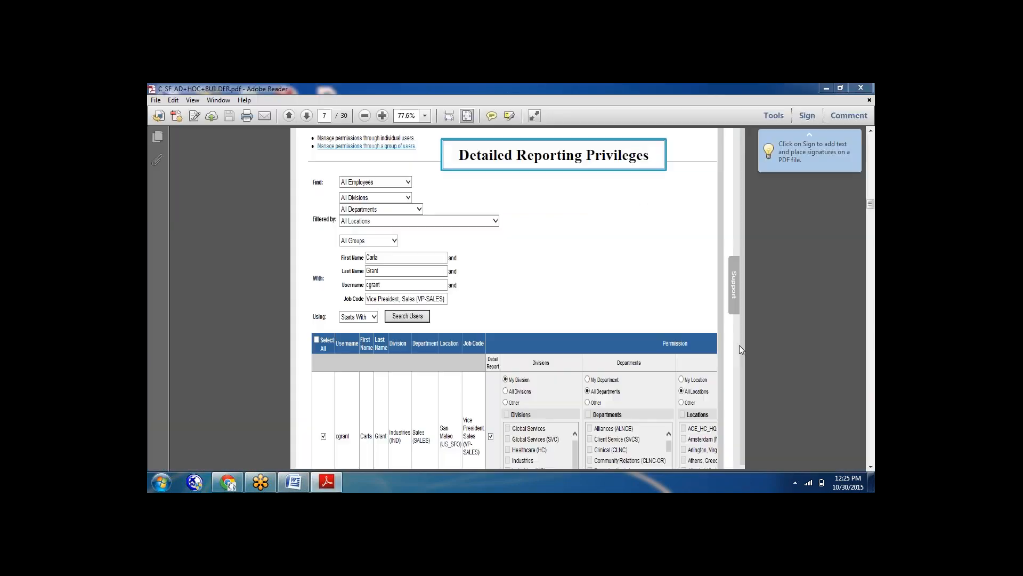
click(242, 317)
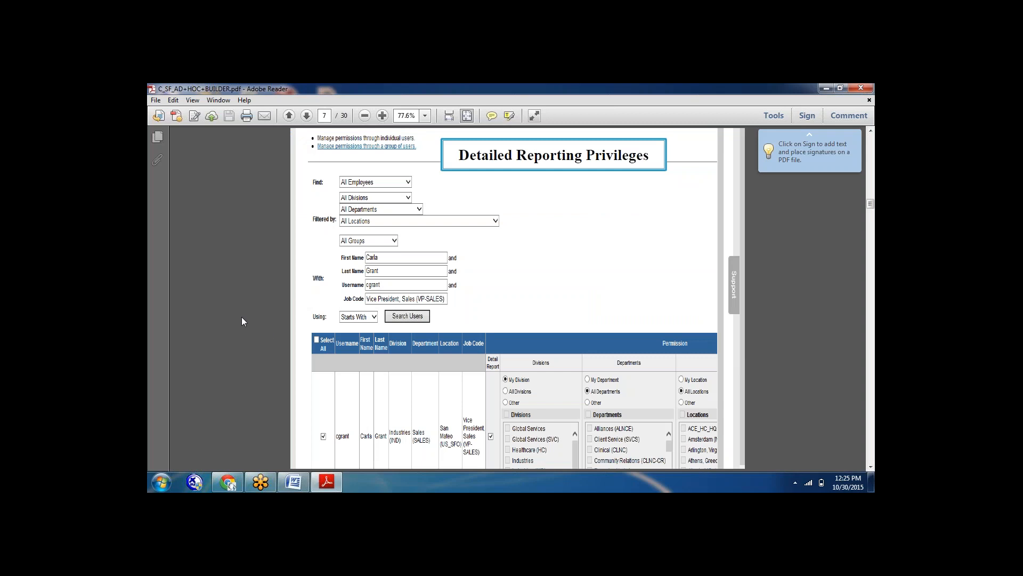
scroll(241, 317, down, 1)
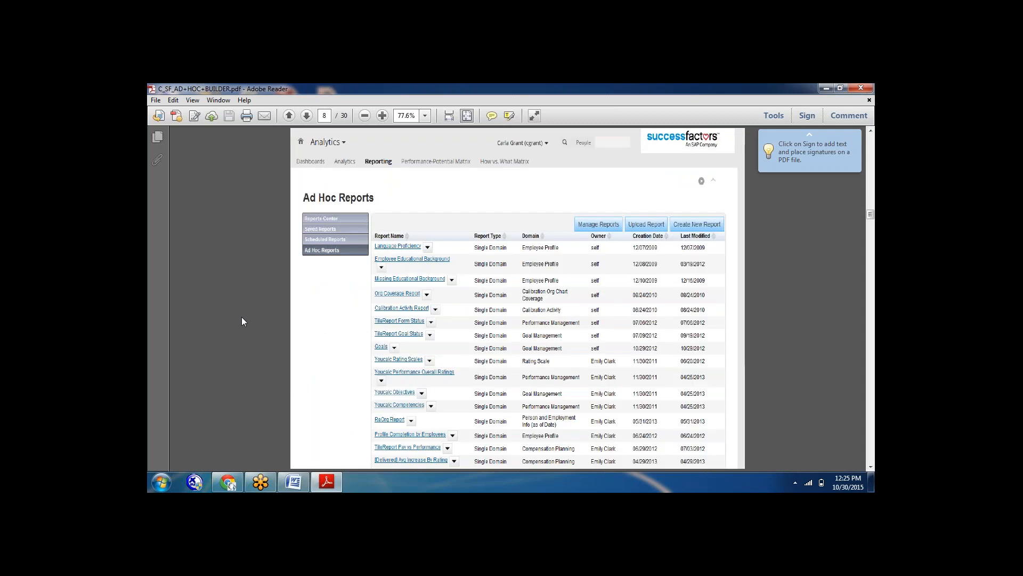
scroll(242, 316, up, 1)
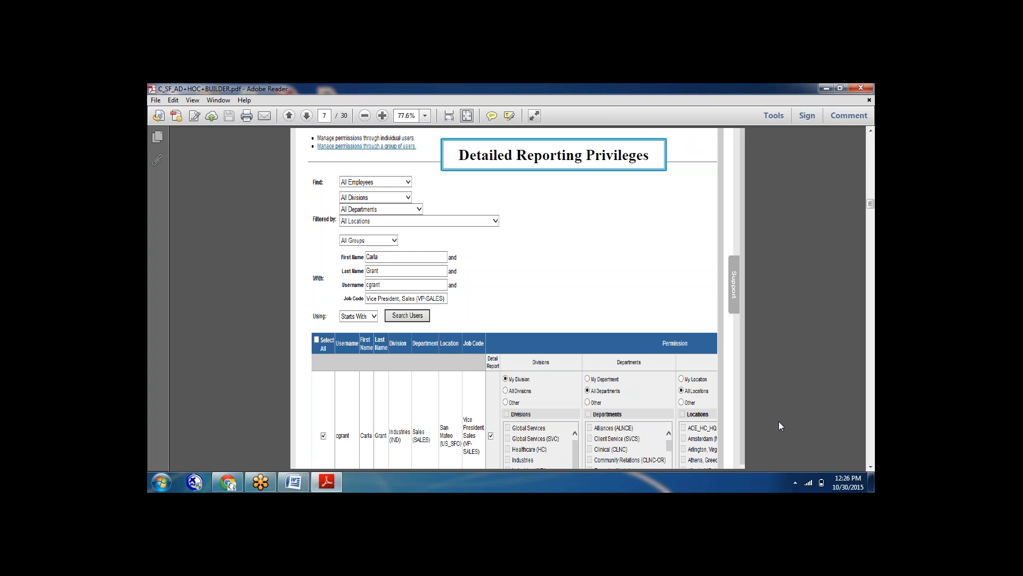
Page forward through the guide to examine the report types, report definition types, column selection and report editing slides
key(Right)
key(Right)
key(Right)
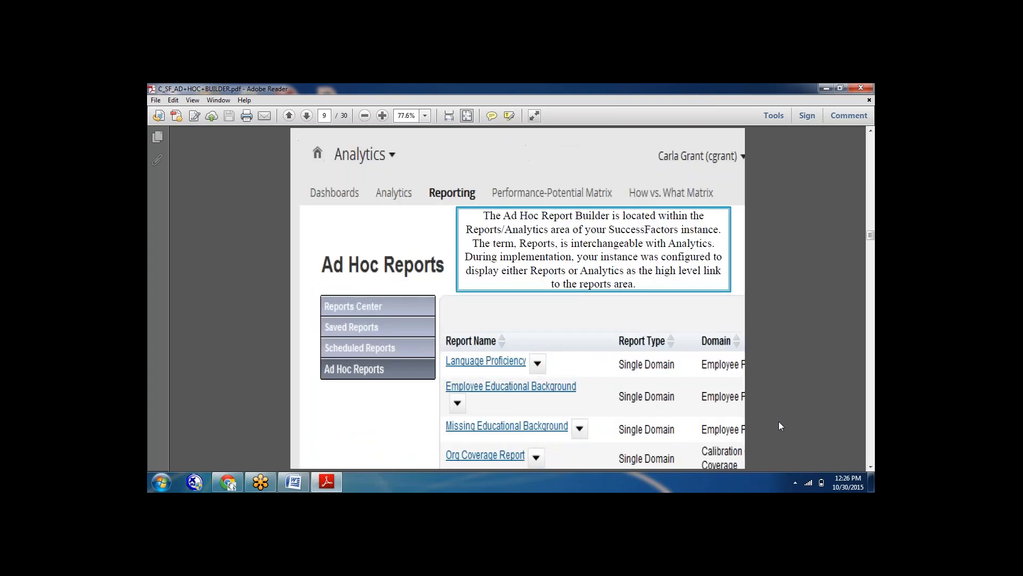
key(Right)
key(Right)
key(Right)
key(Right)
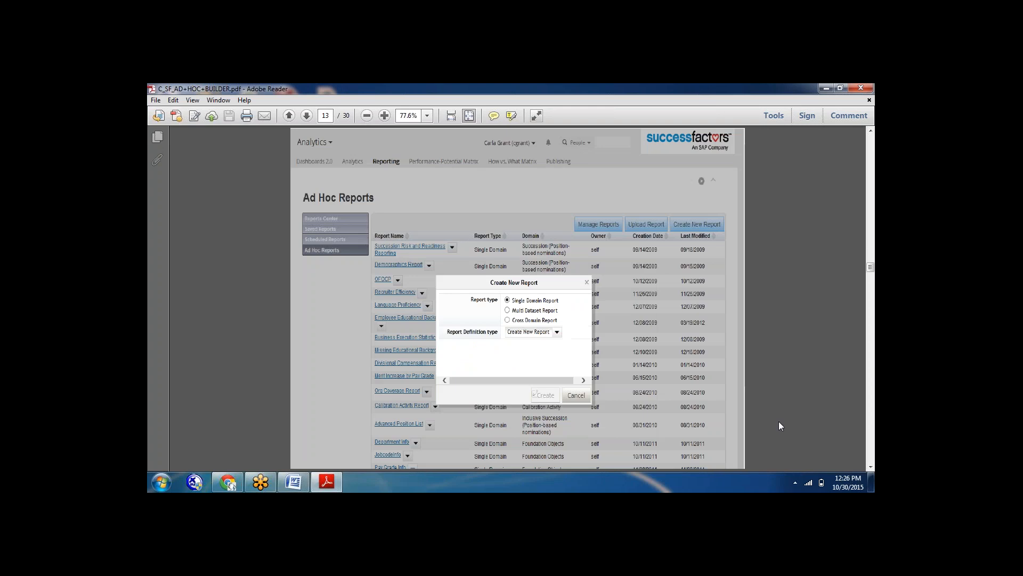
key(Right)
key(Right)
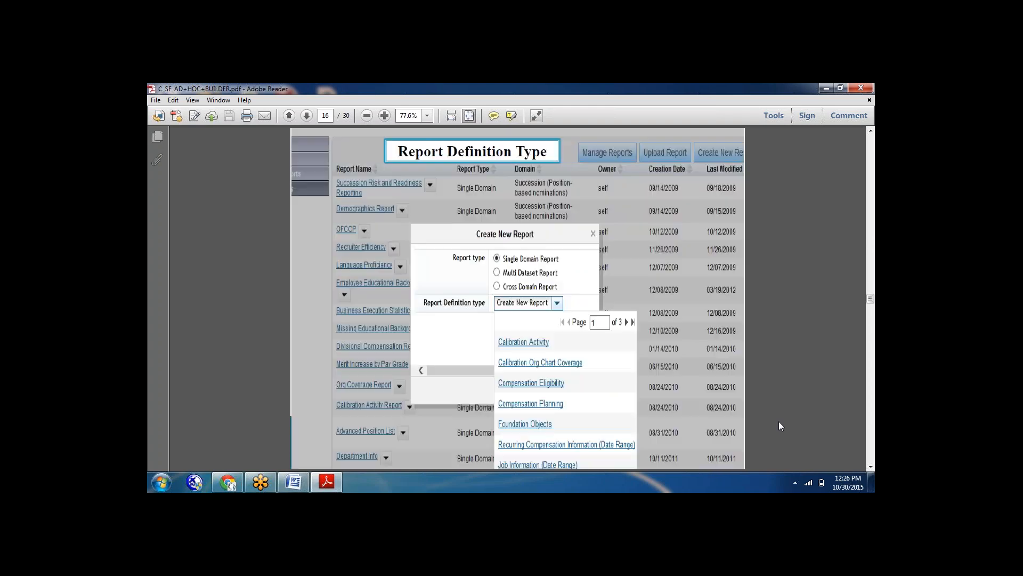
key(Right)
key(Right)
key(Right)
key(Right)
key(Right)
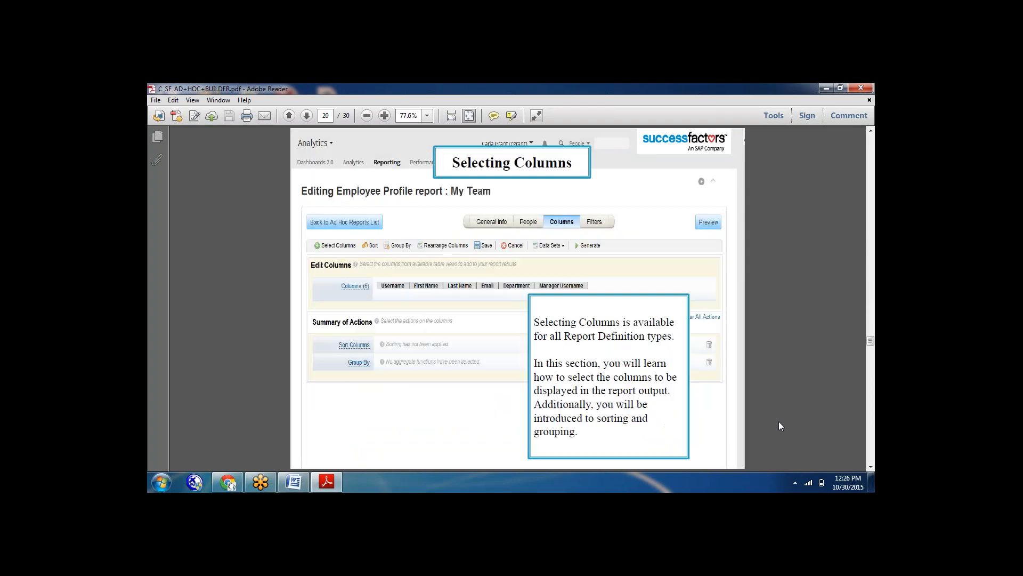
key(Right)
key(Right)
key(Right)
key(Right)
key(Right)
key(Right)
key(Right)
key(Right)
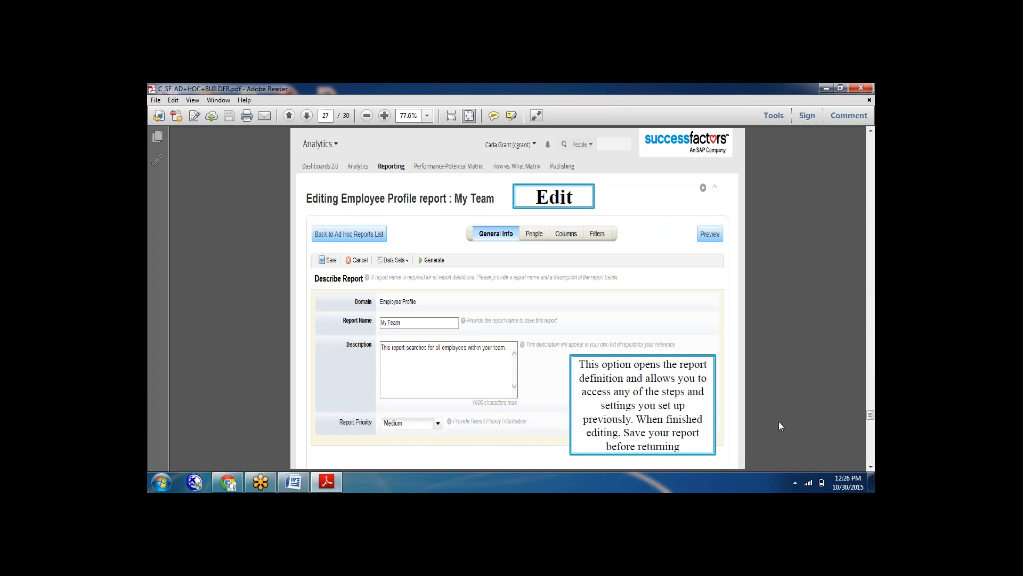
key(Right)
Page back through the guide past the report type comparison and Report Builder Permissions slides to the title page
key(Left)
key(Left)
key(Left)
key(Left)
key(Left)
key(Left)
key(Left)
key(Left)
key(Left)
key(Left)
key(Left)
key(Left)
key(Left)
key(Left)
key(Left)
key(Left)
key(Left)
key(Left)
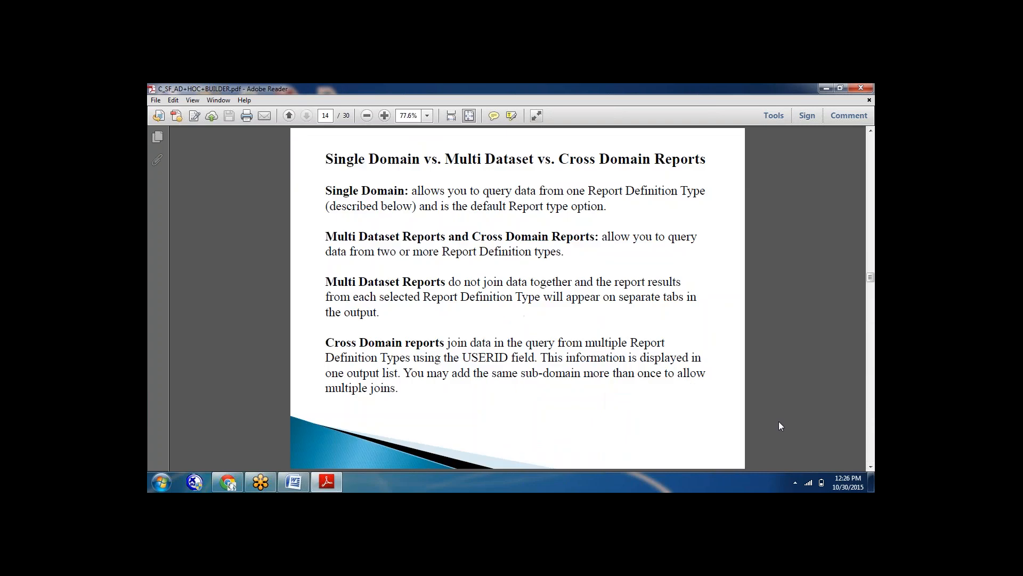
key(Left)
key(Left)
key(Left)
key(Left)
key(Left)
key(Left)
key(Left)
key(Left)
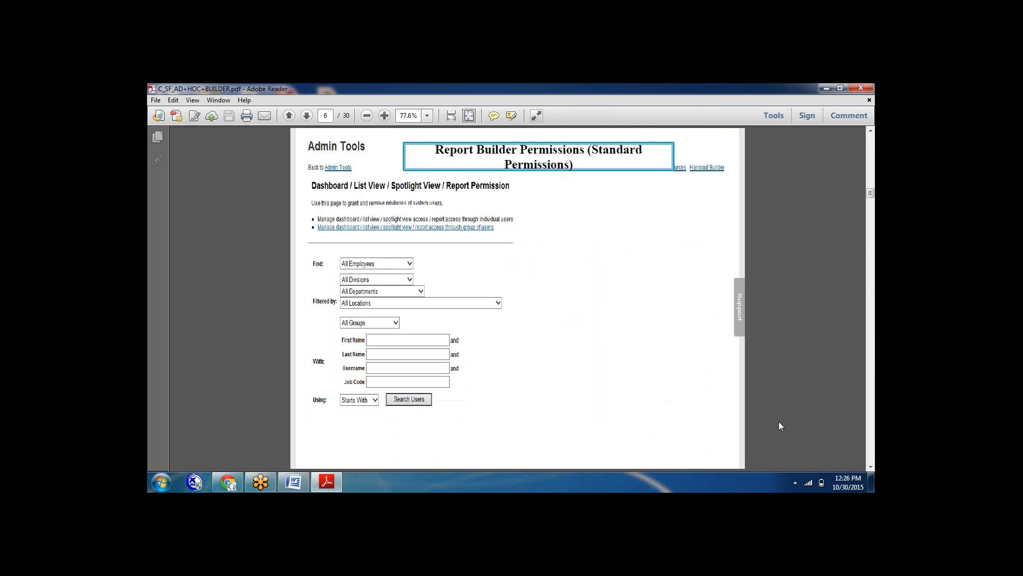
key(Left)
key(Left)
key(Left)
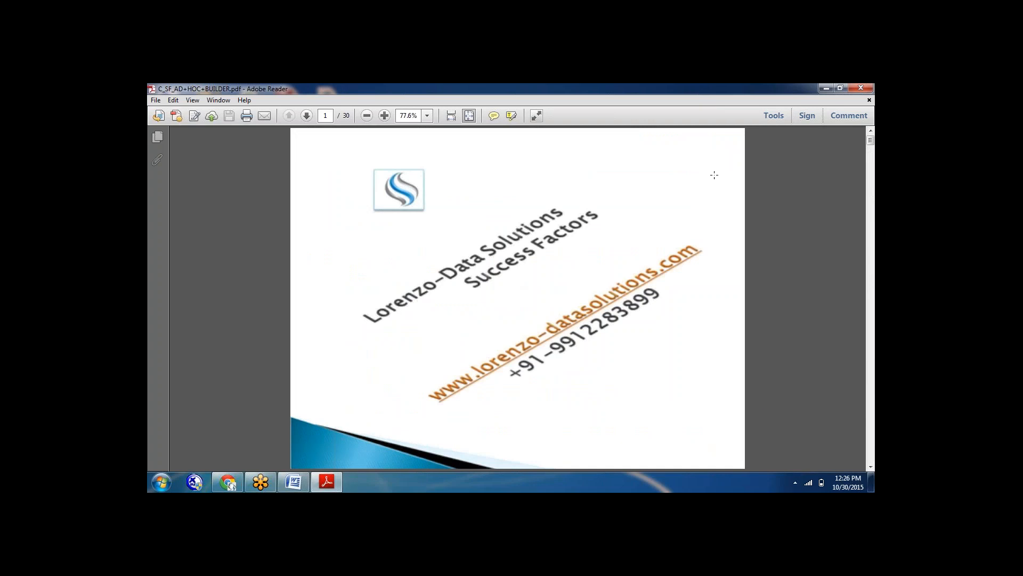
Close the PDF guide and add the line "Navigating to the ad hoc report builder" below "Granting permissions=" in the Word notes
click(868, 92)
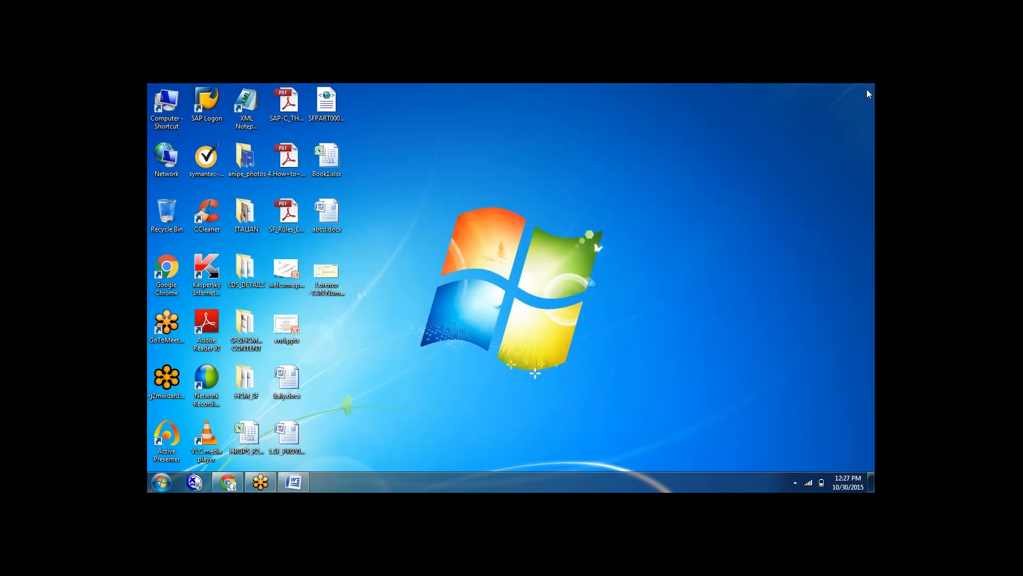
click(232, 483)
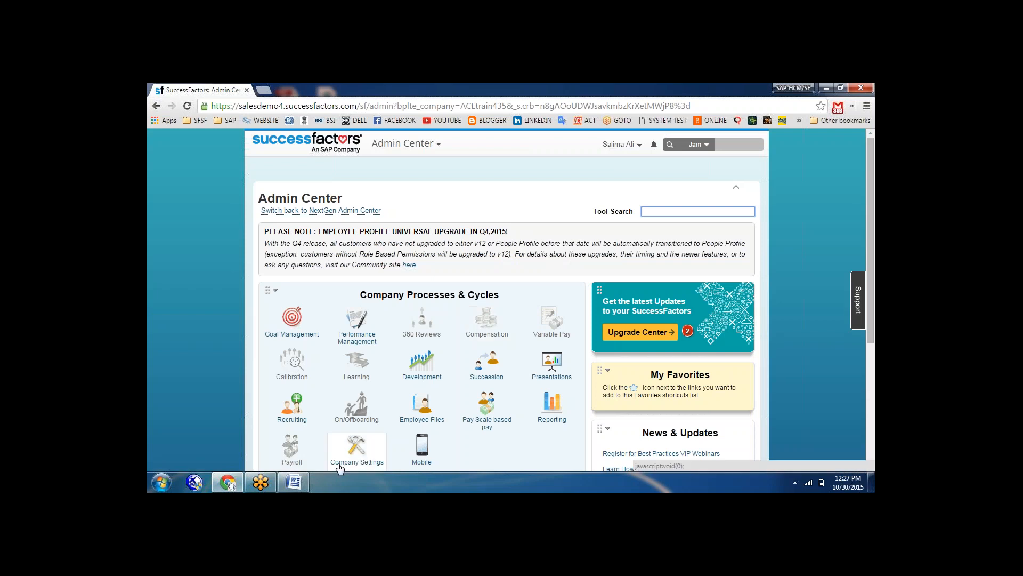
click(305, 487)
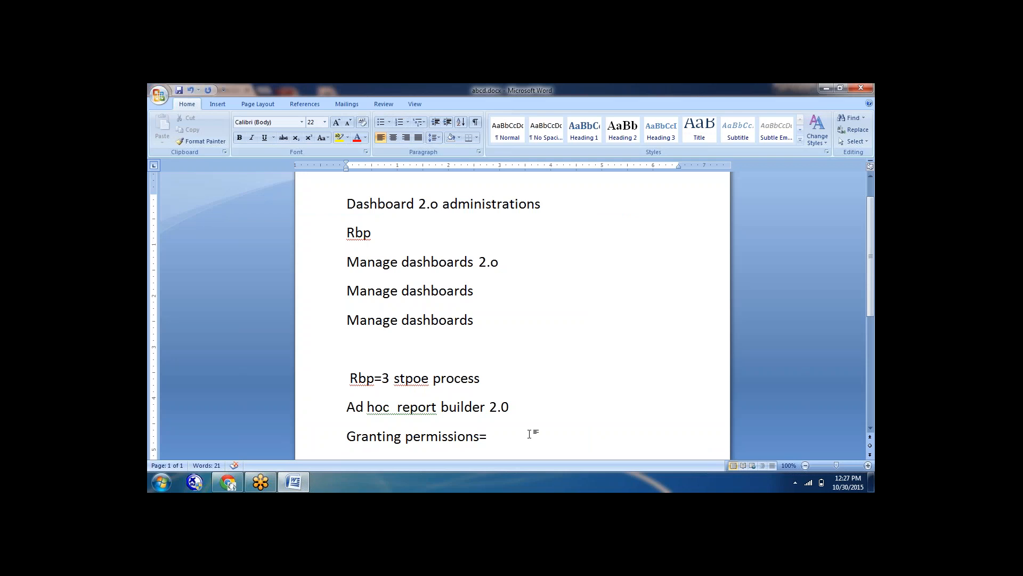
key(Return)
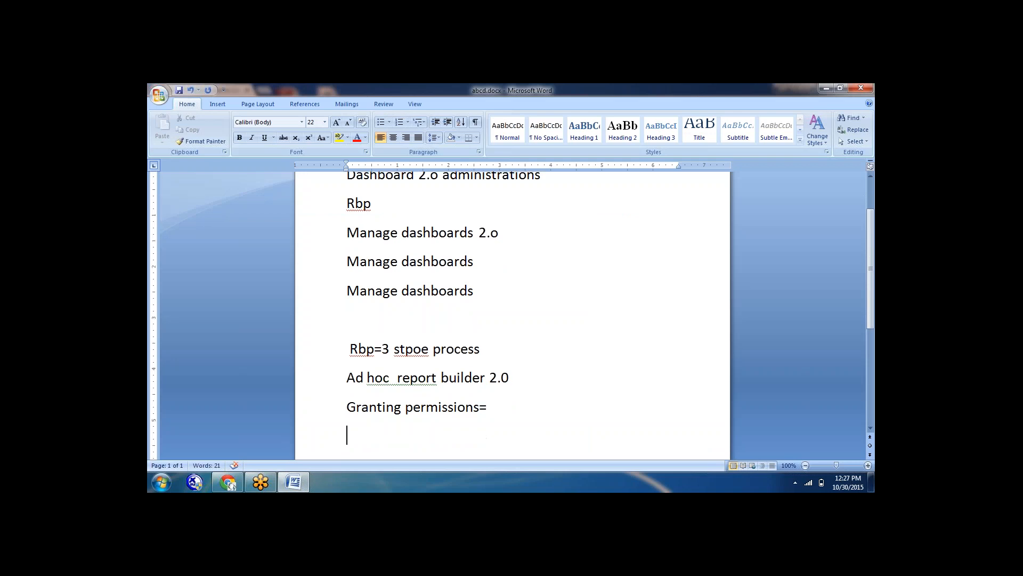
text(navigating to the )
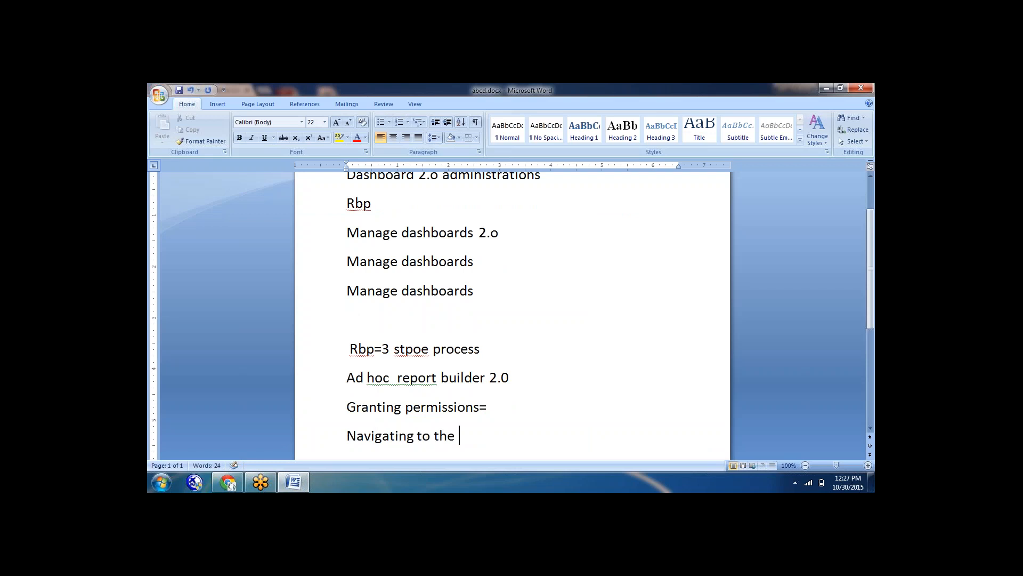
text(ad hoc report bi)
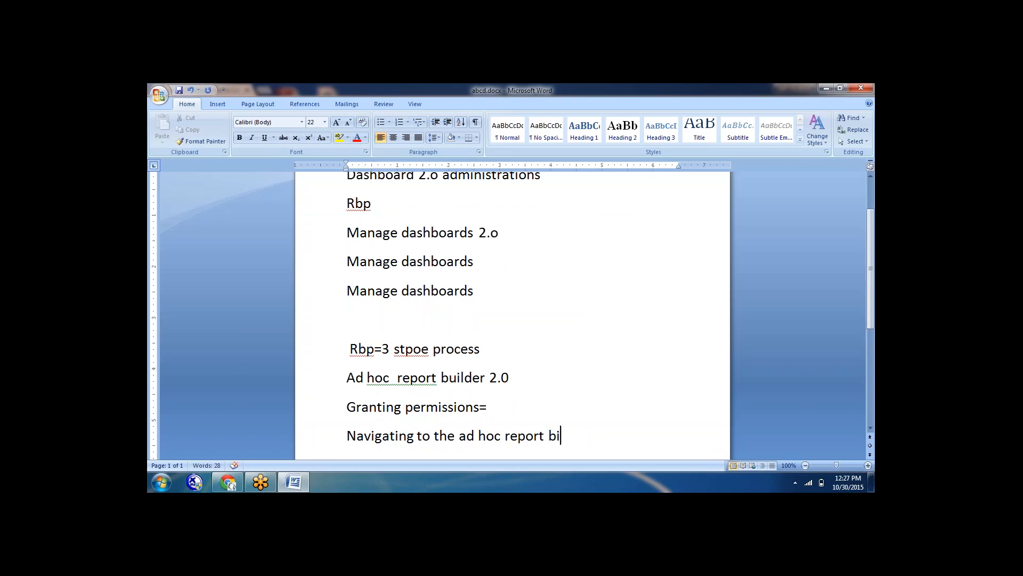
key(BackSpace)
text(uilder)
key(Return)
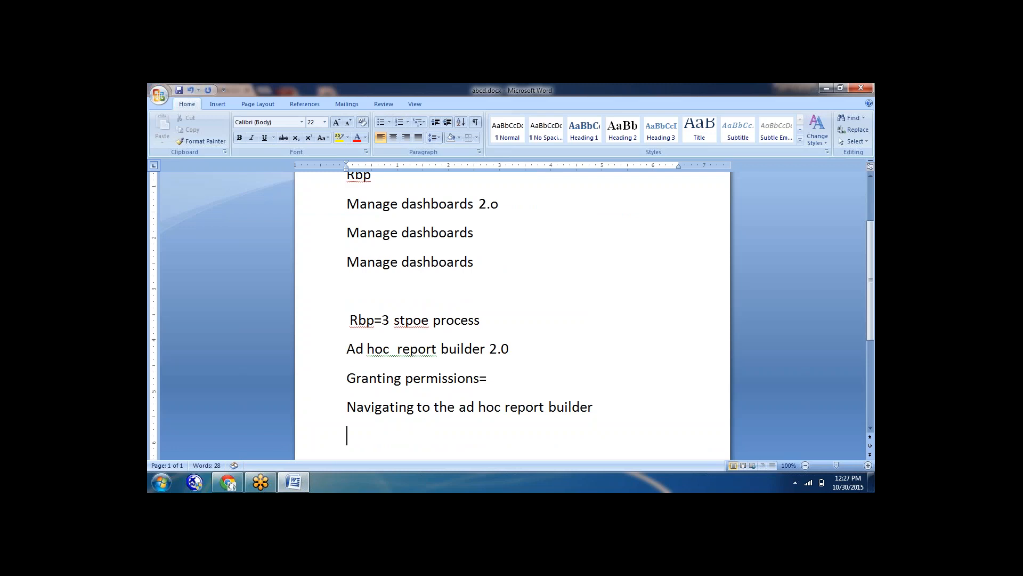
Switch to SuccessFactors in Chrome and view the Performance Dashboard under Dashboards 2.0 in Reports
click(229, 484)
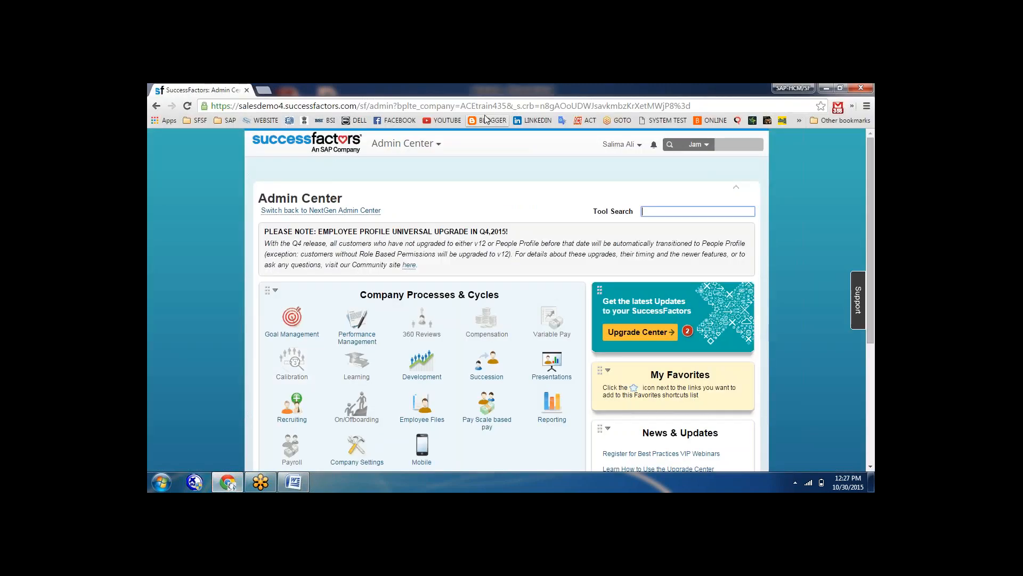
click(435, 143)
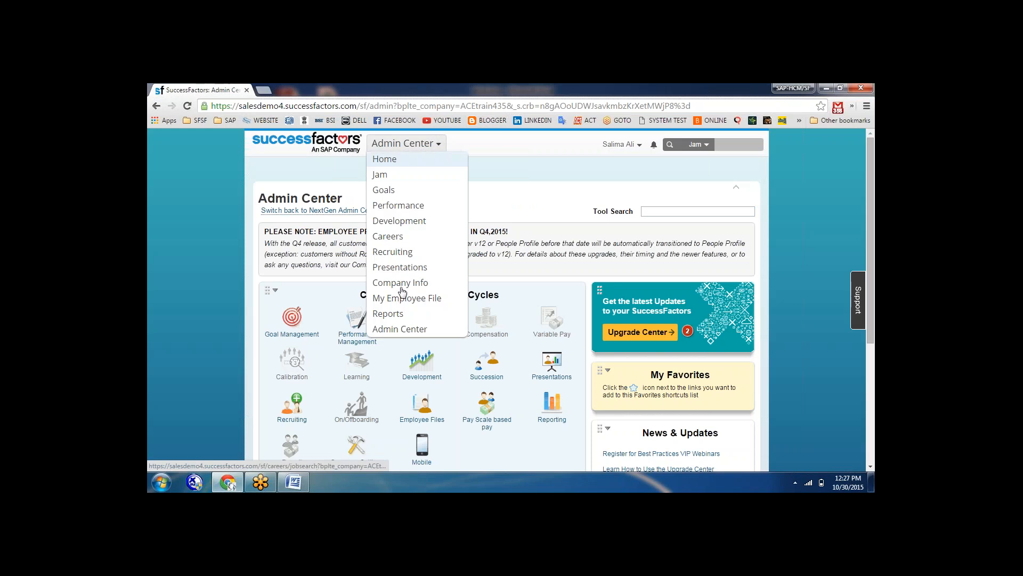
click(394, 314)
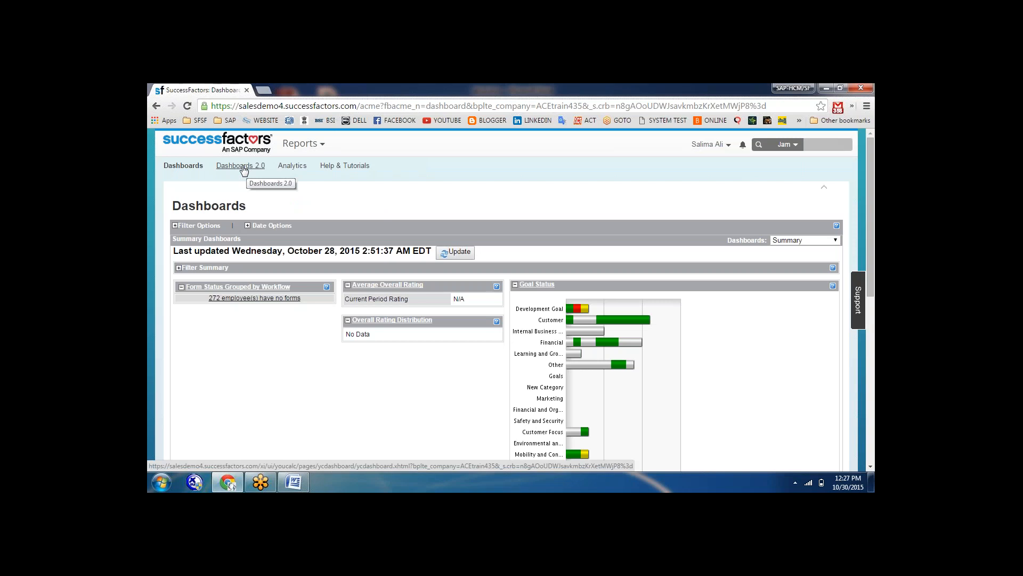
click(243, 169)
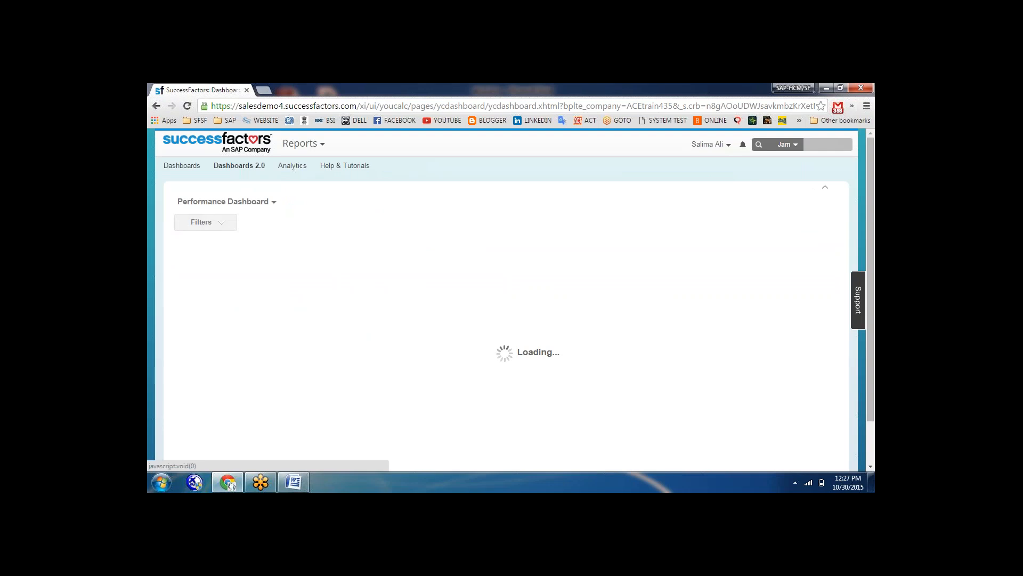
click(270, 204)
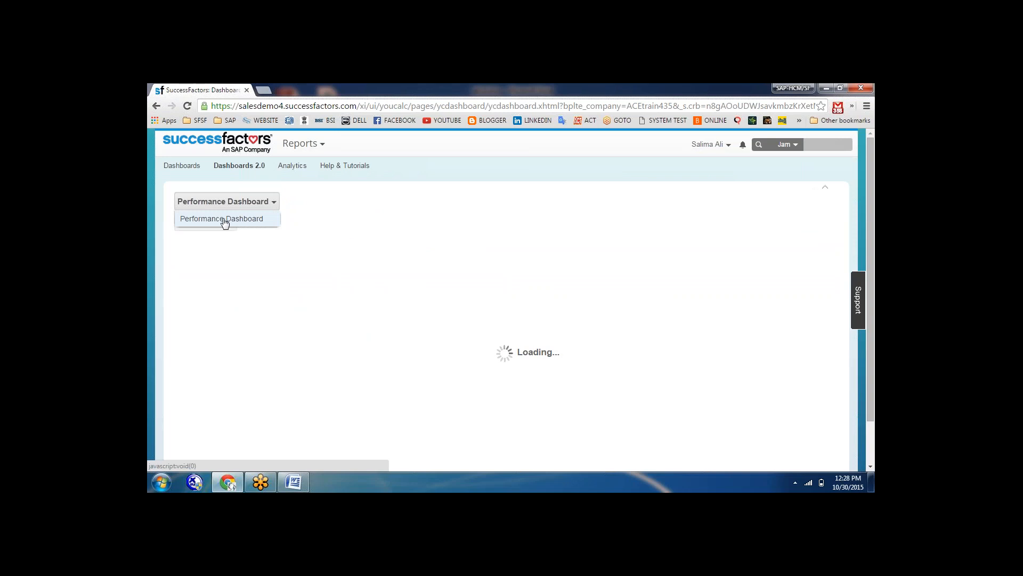
click(231, 219)
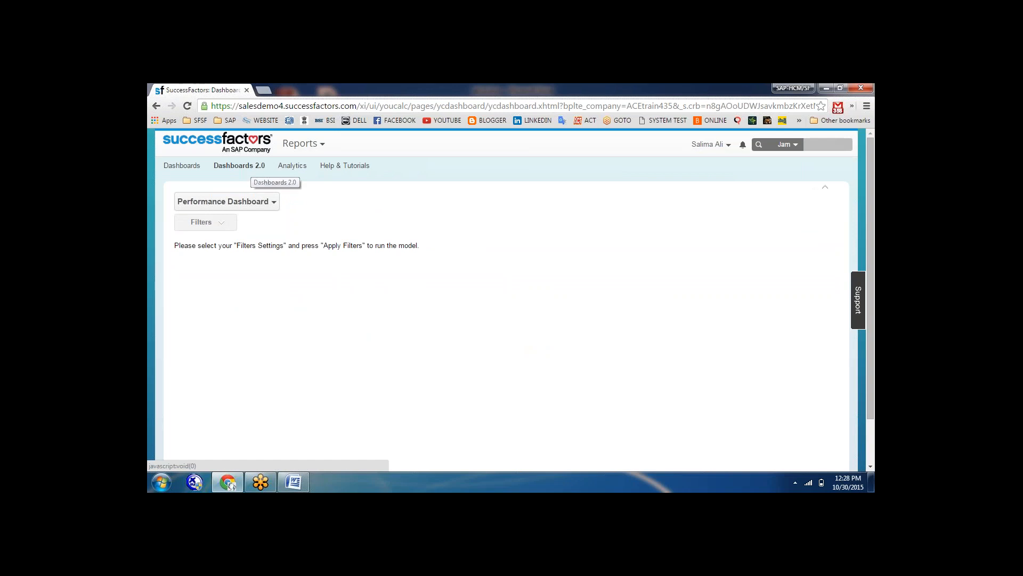
Return to Admin Center and delete the Performance Dashboard from Manage Standard Dashboards and YouCalc Files
click(300, 144)
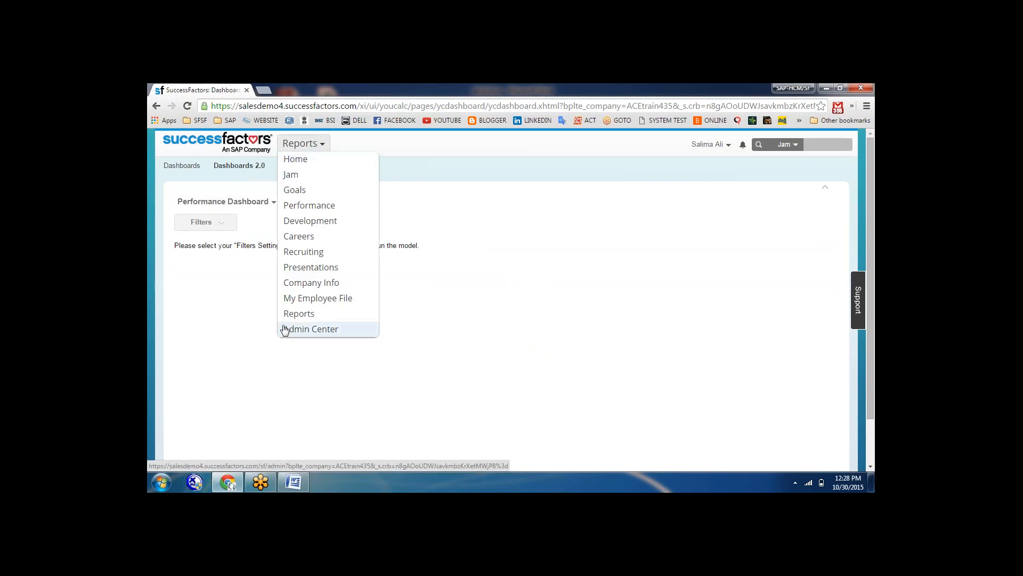
click(299, 330)
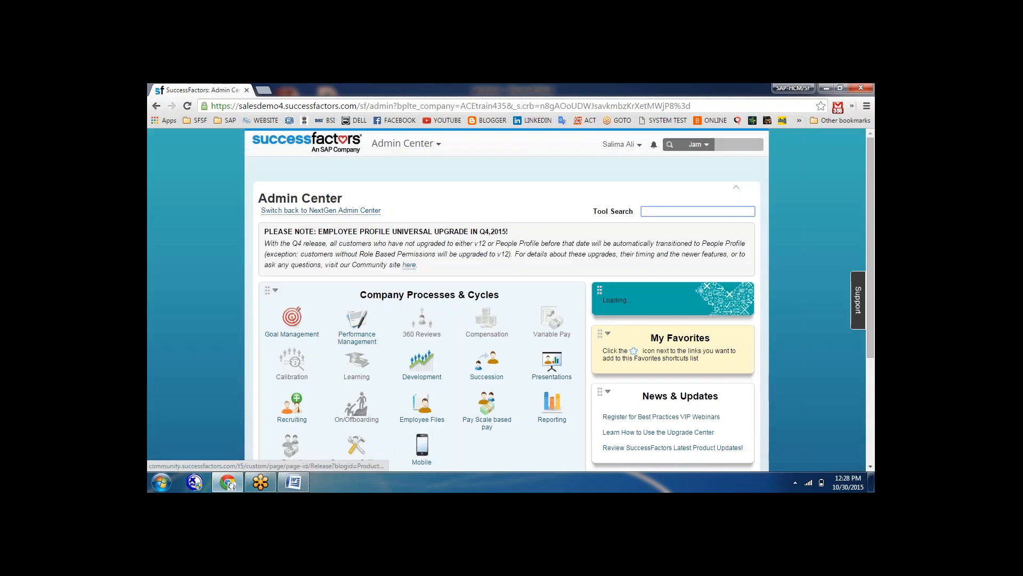
scroll(571, 286, down, 3)
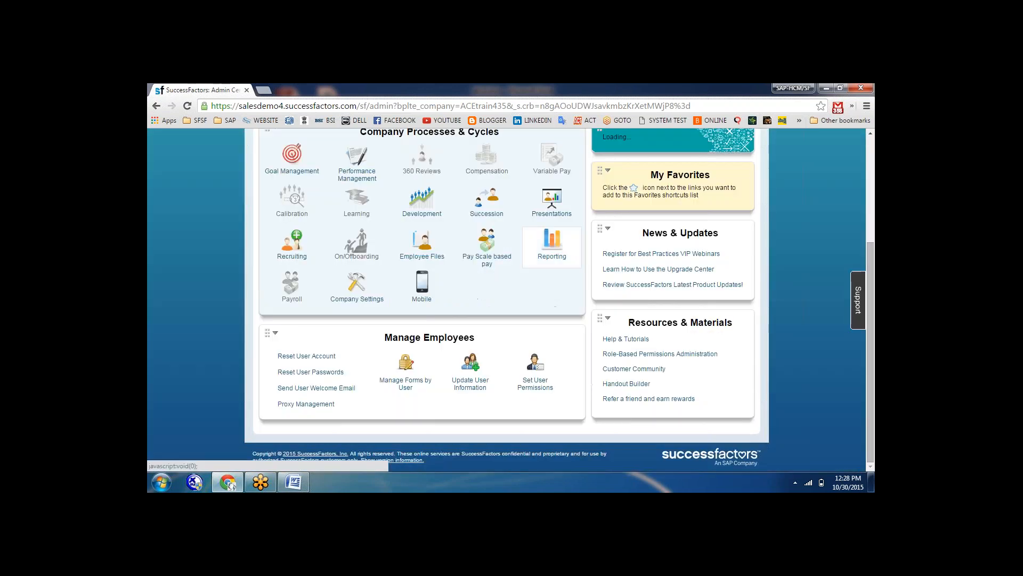
mouse_move(548, 260)
click(565, 399)
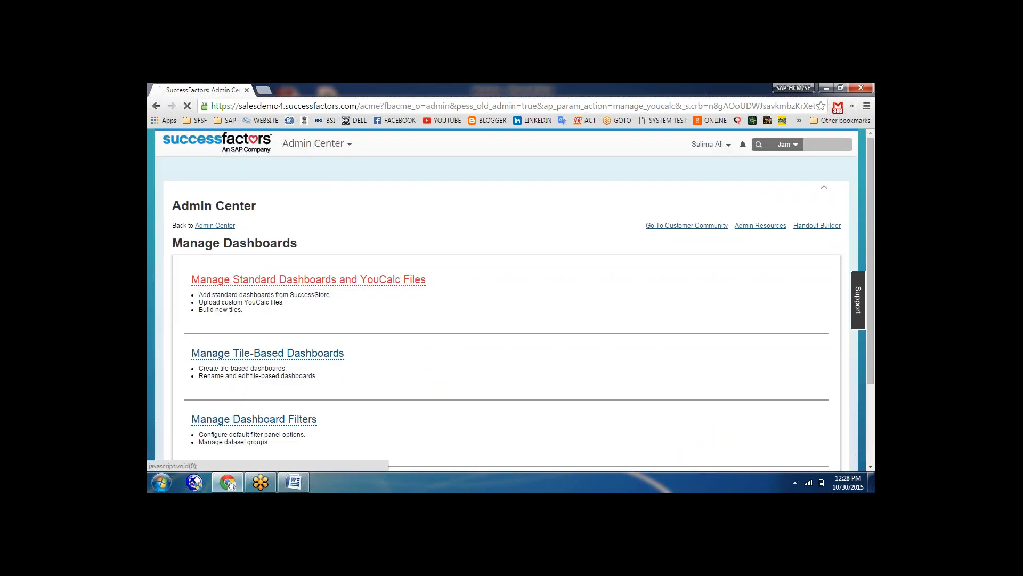
click(261, 279)
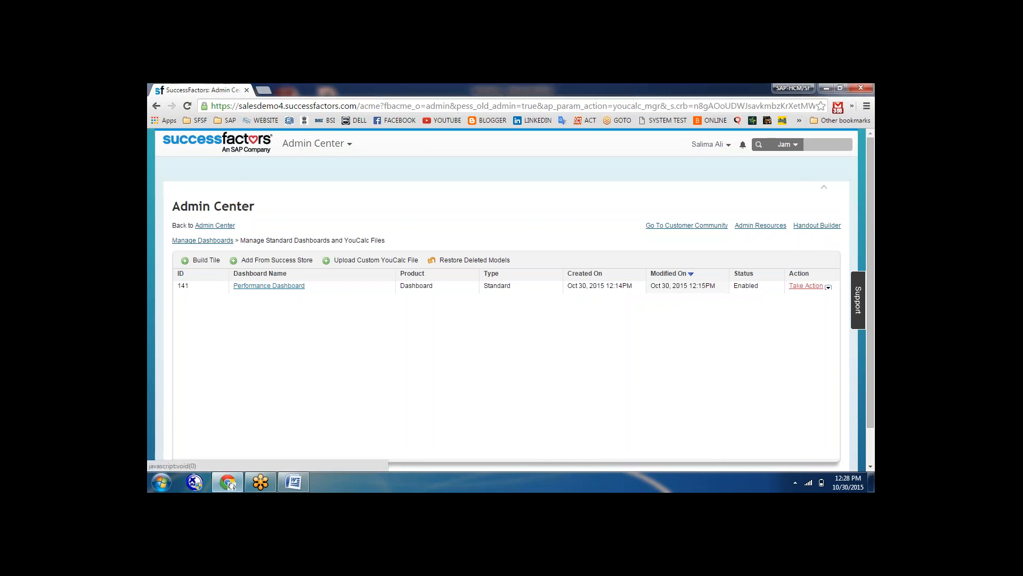
click(806, 285)
click(809, 332)
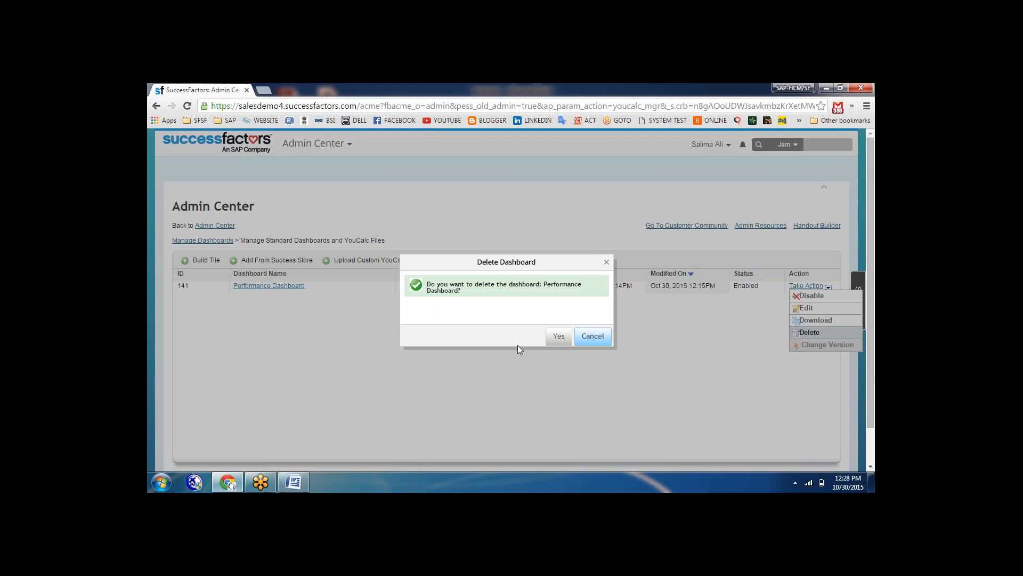
click(559, 335)
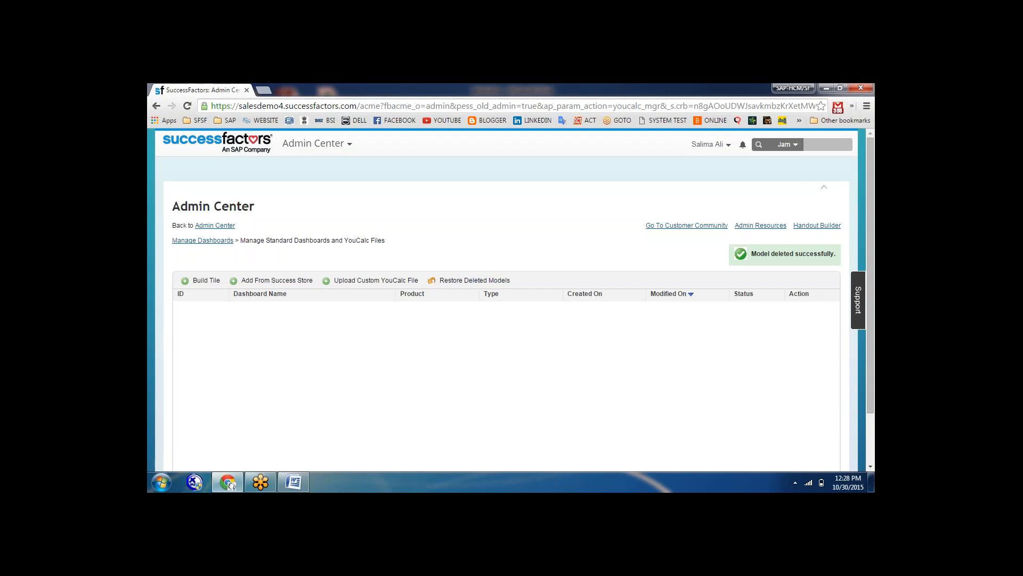
Check Dashboards 2.0 in Reports for the deleted dashboard and return to the standard Dashboards page
click(349, 145)
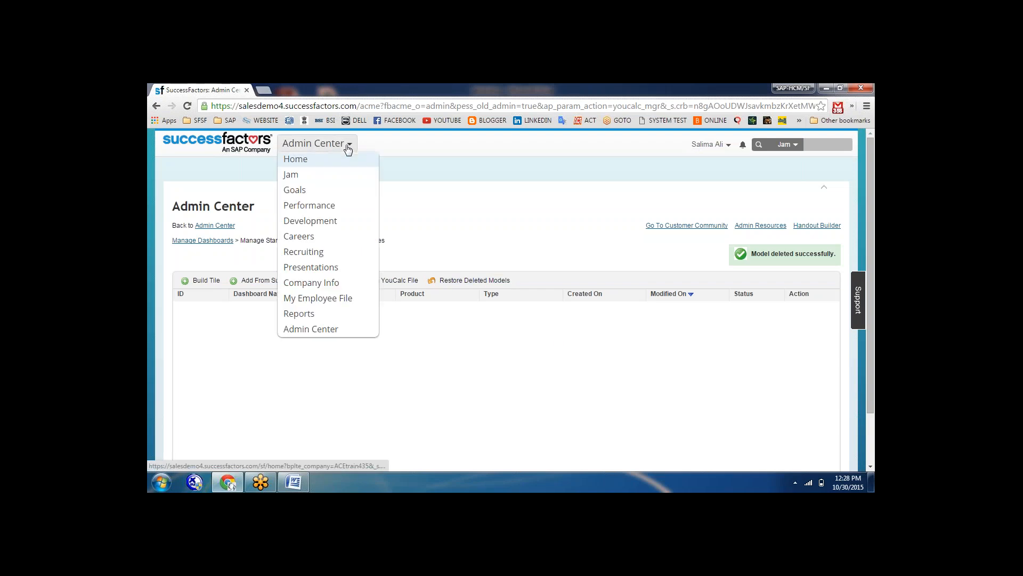
click(303, 313)
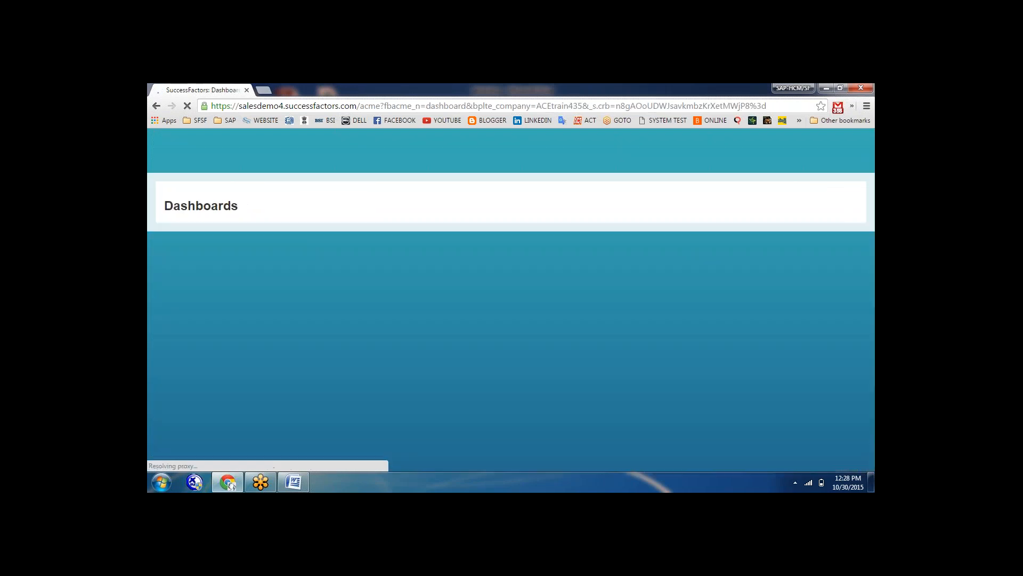
click(258, 176)
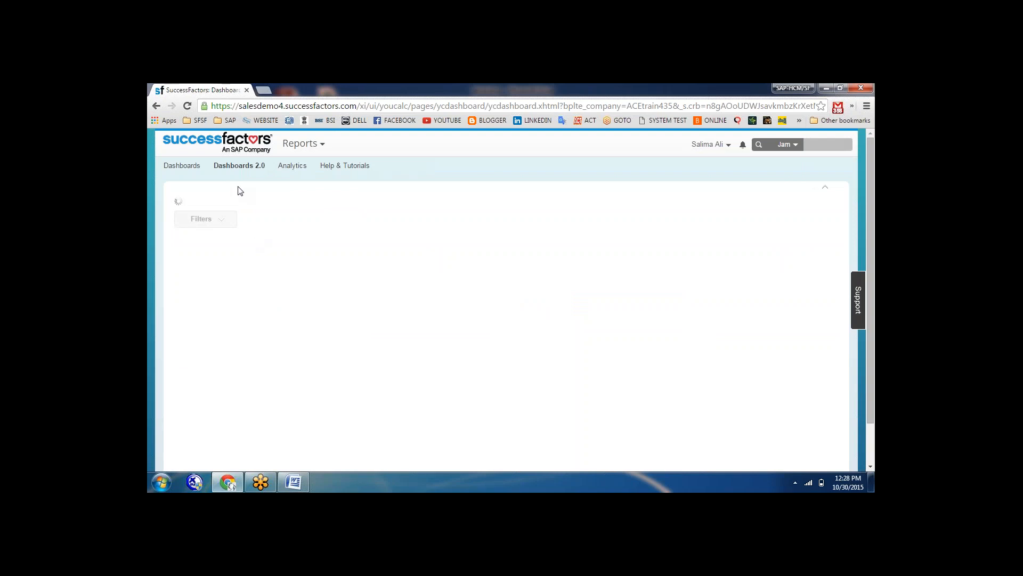
click(182, 166)
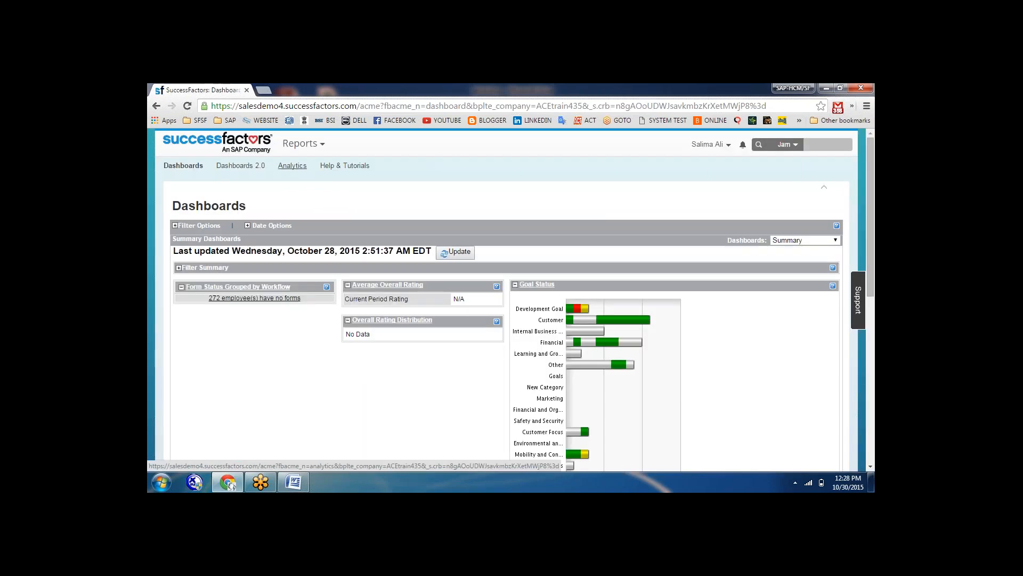
Create a new Single Domain ad hoc report in Analytics with Foundation Objects as the report definition type
click(292, 165)
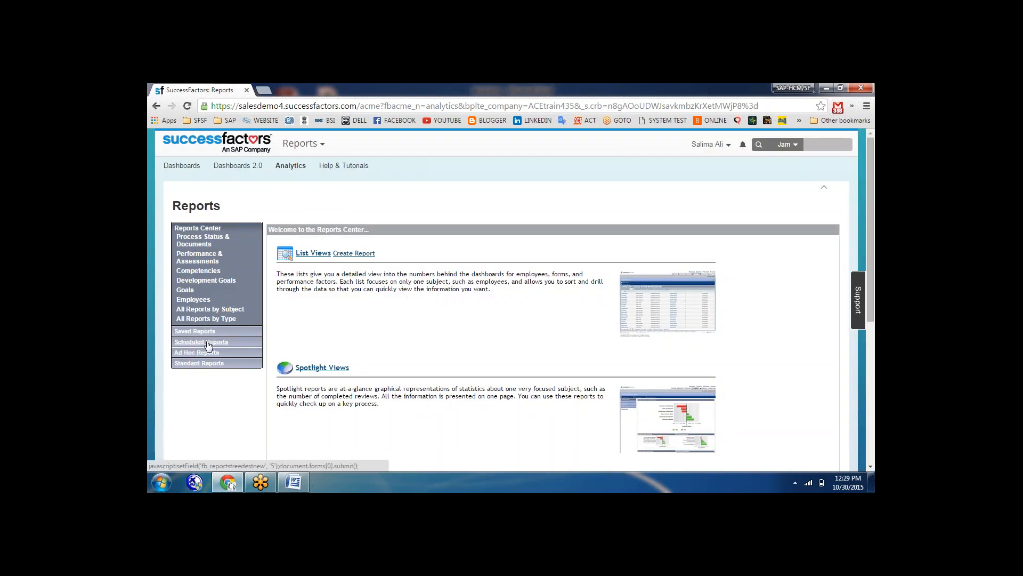
click(198, 352)
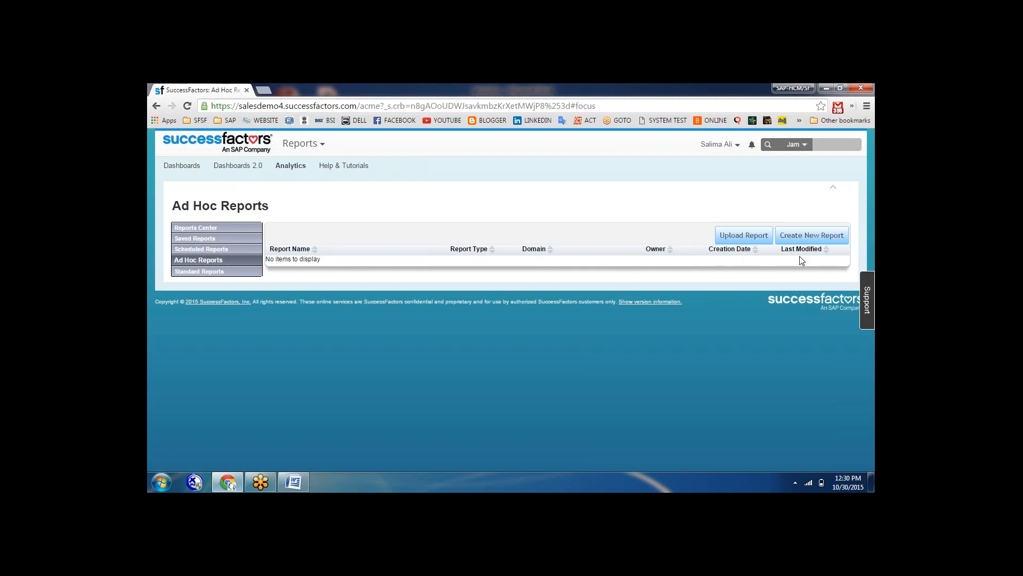
click(807, 238)
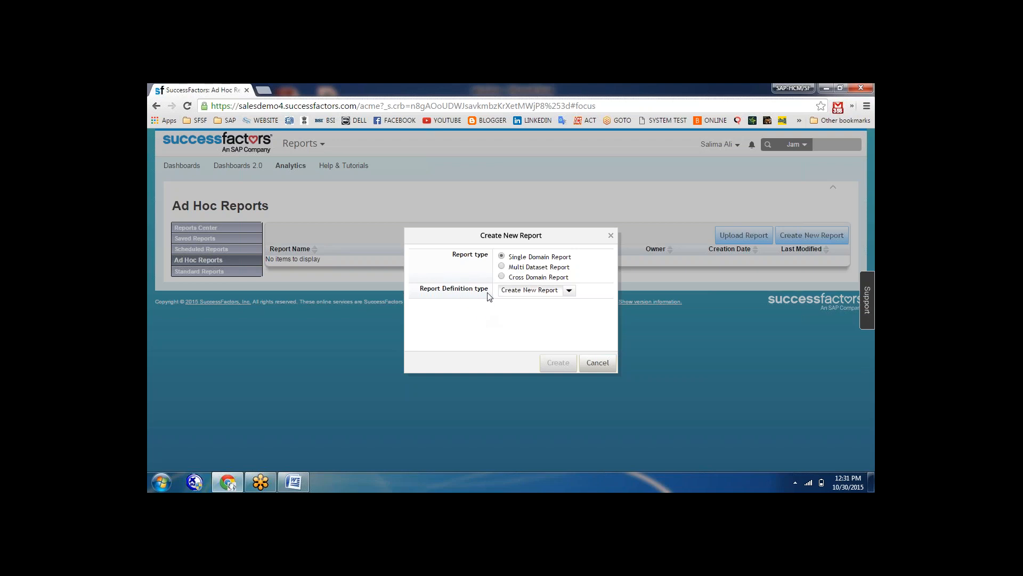
click(502, 267)
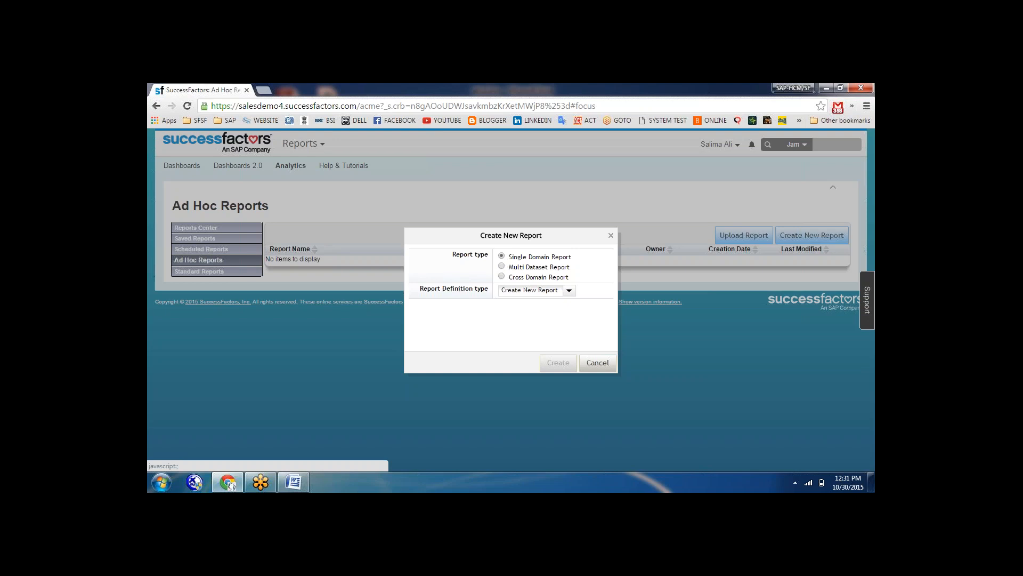
click(569, 290)
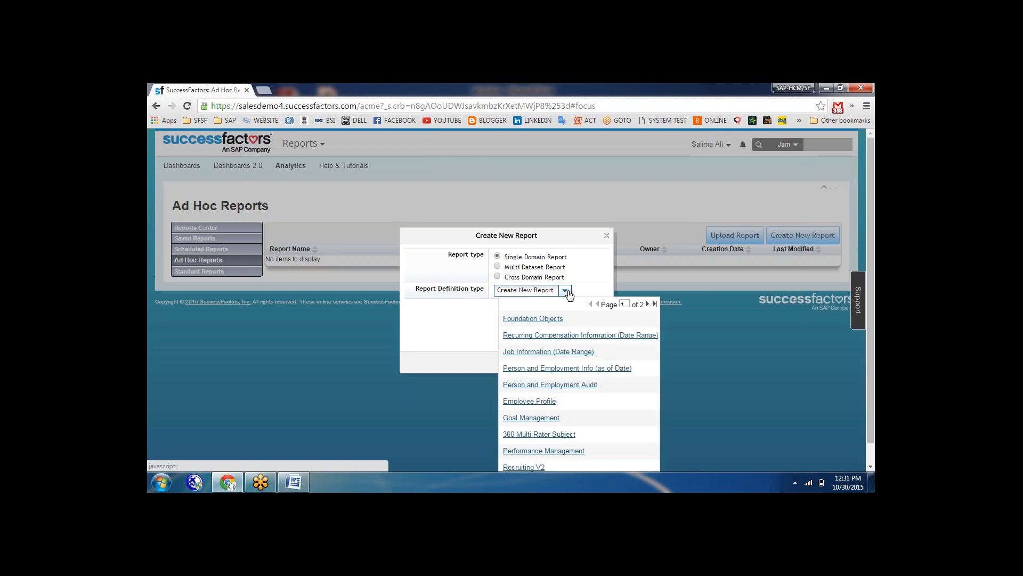
click(533, 318)
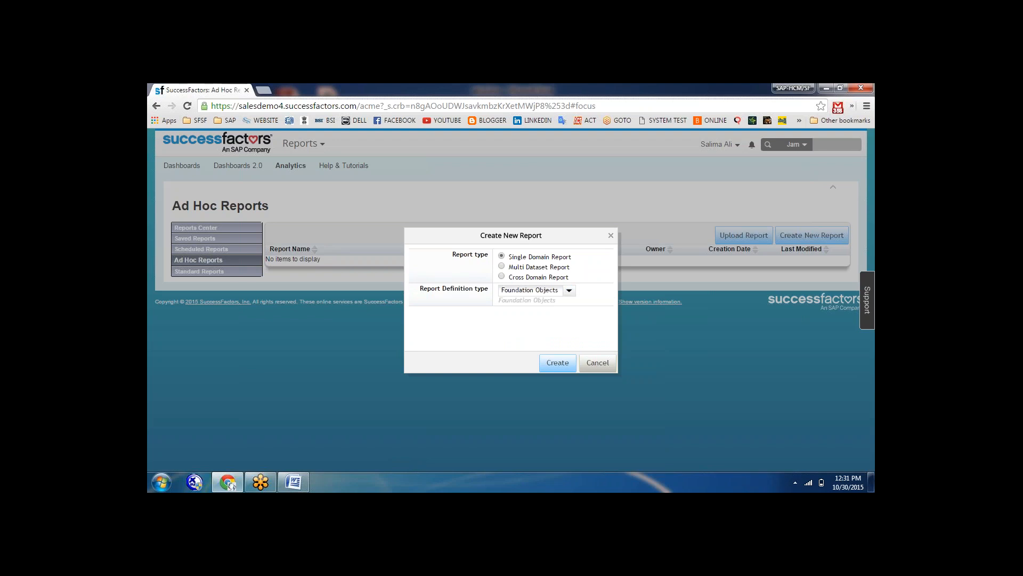
click(555, 360)
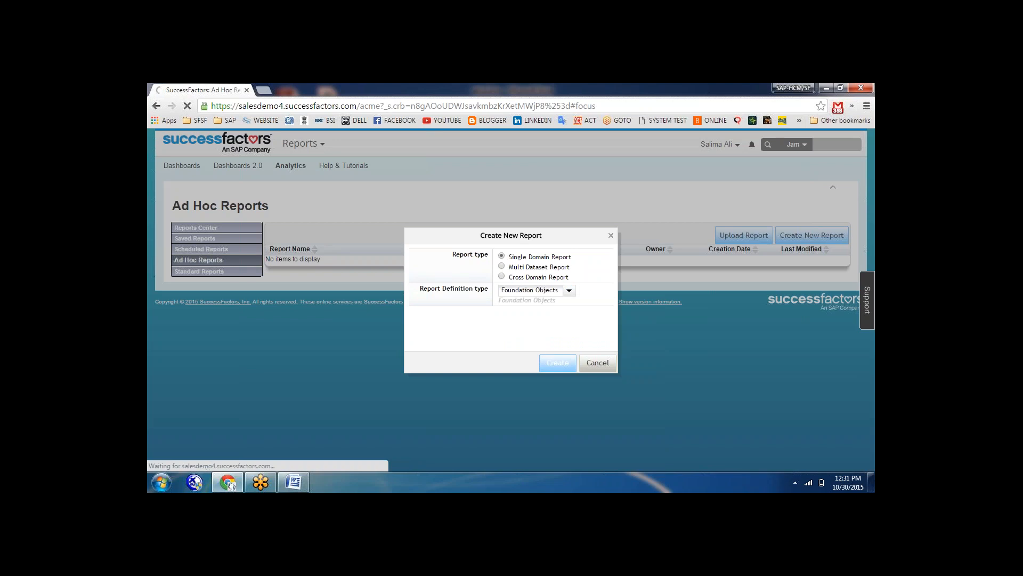
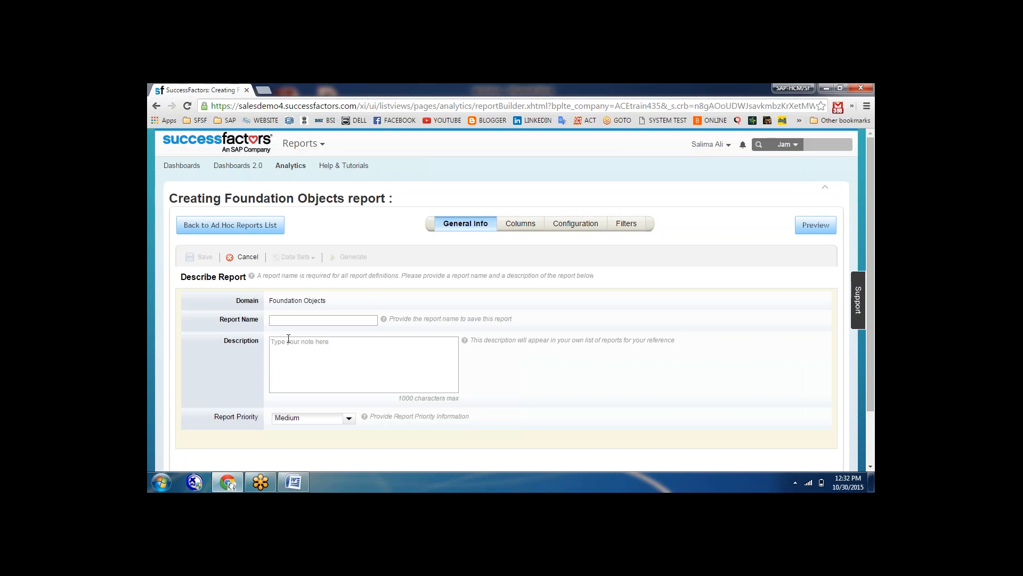
Name the report "foundation", enter "foundation object" as its description and keep its priority at Medium
click(277, 320)
text(fo)
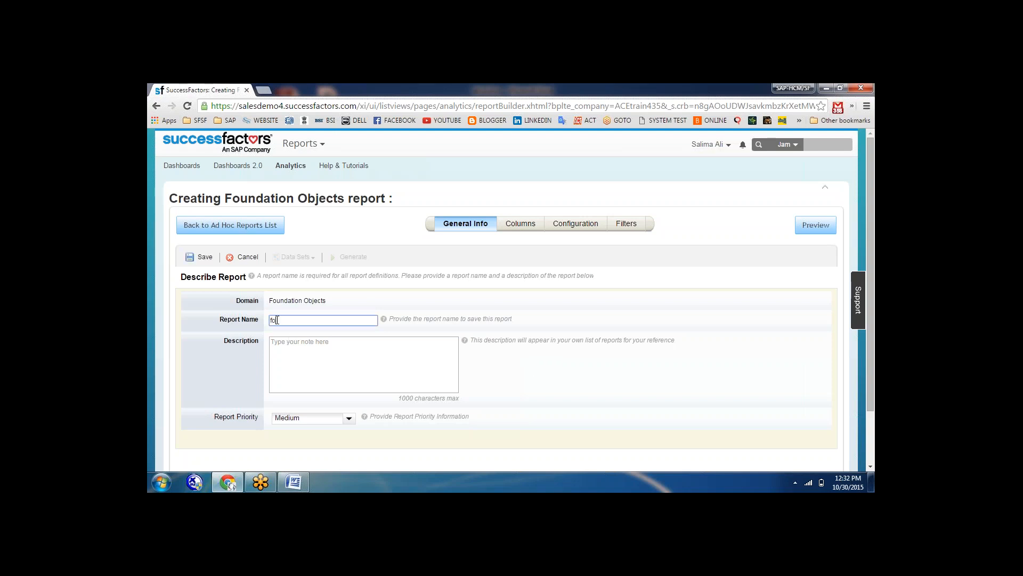
text(undation objk)
key(BackSpace)
key(BackSpace)
key(BackSpace)
key(Tab)
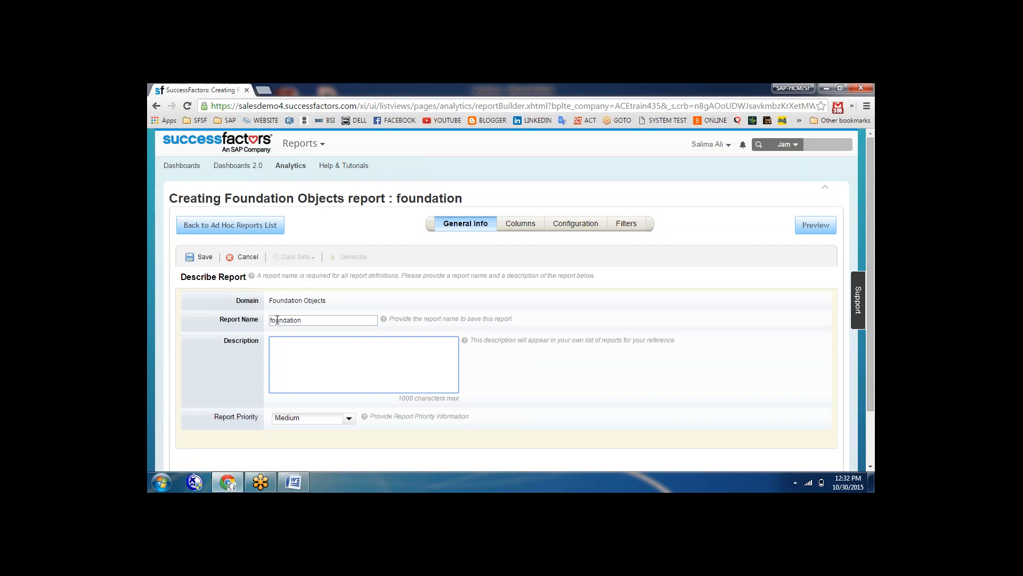
text(foundation object)
click(350, 418)
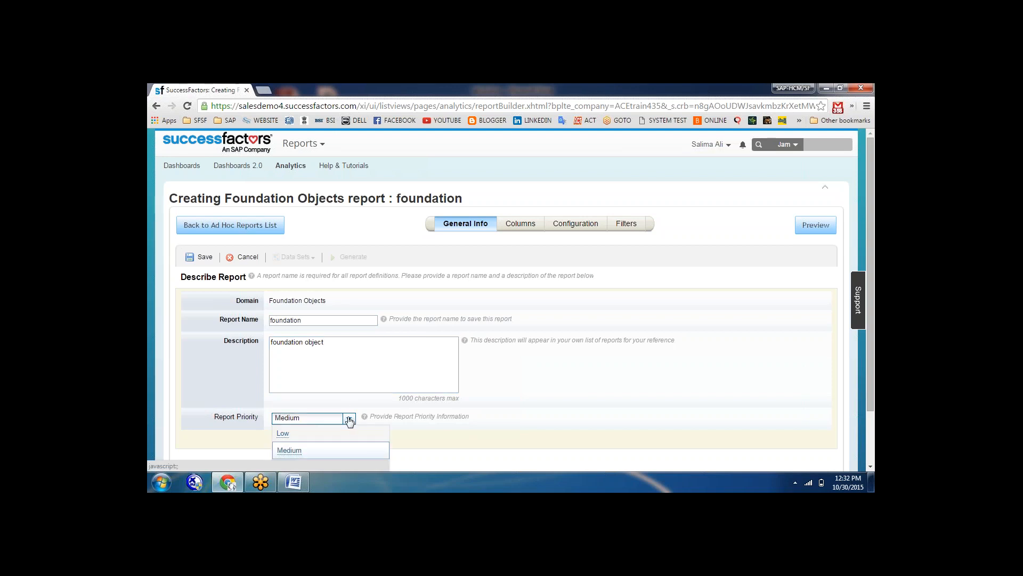
click(449, 440)
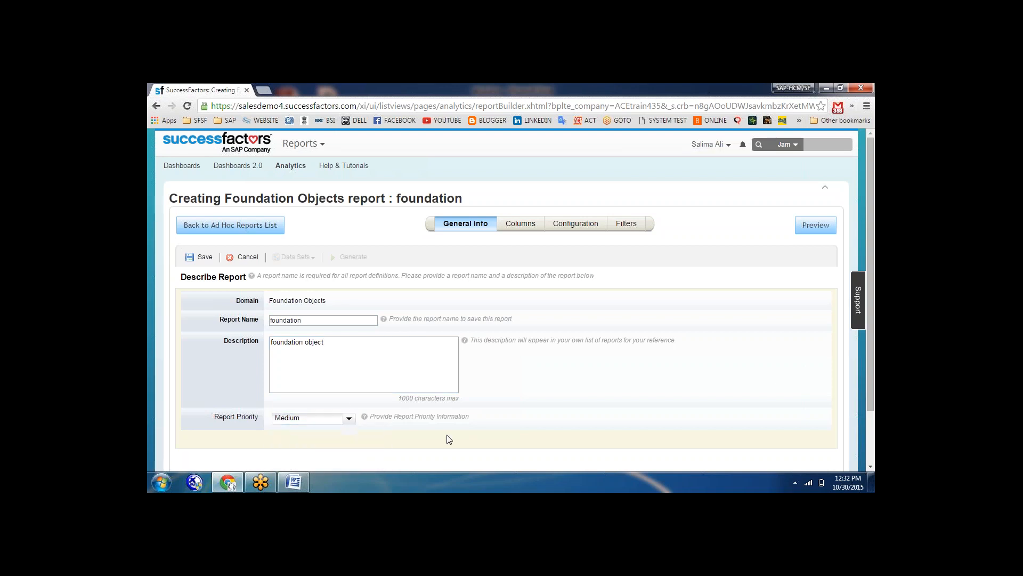
Add all Business Unit columns to the report
click(514, 223)
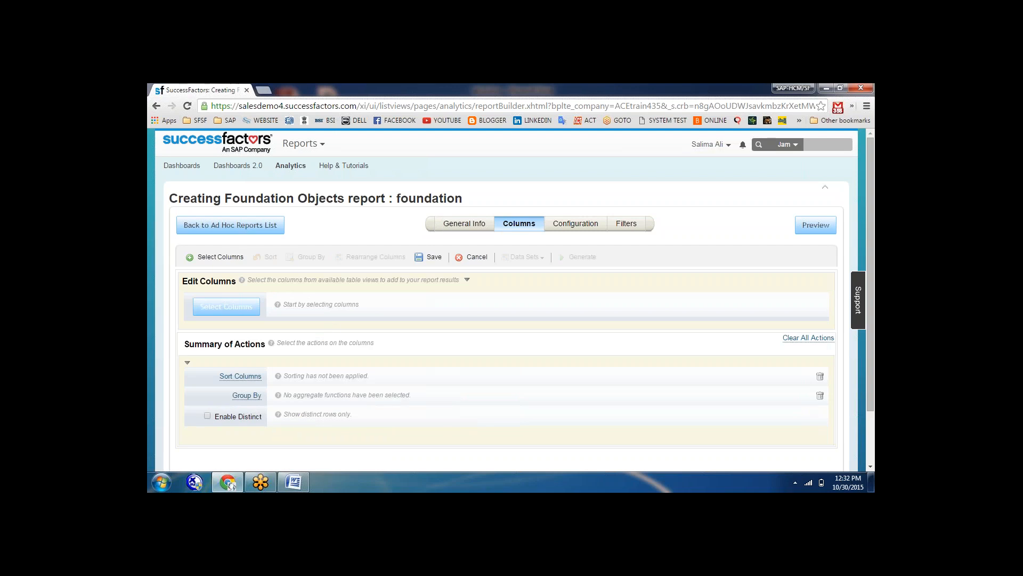
click(229, 309)
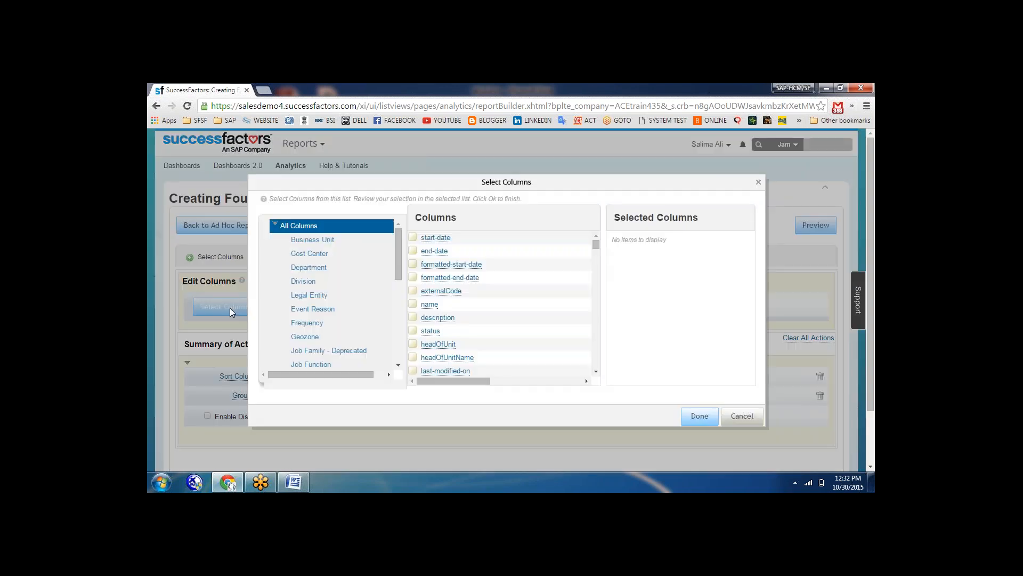
click(319, 245)
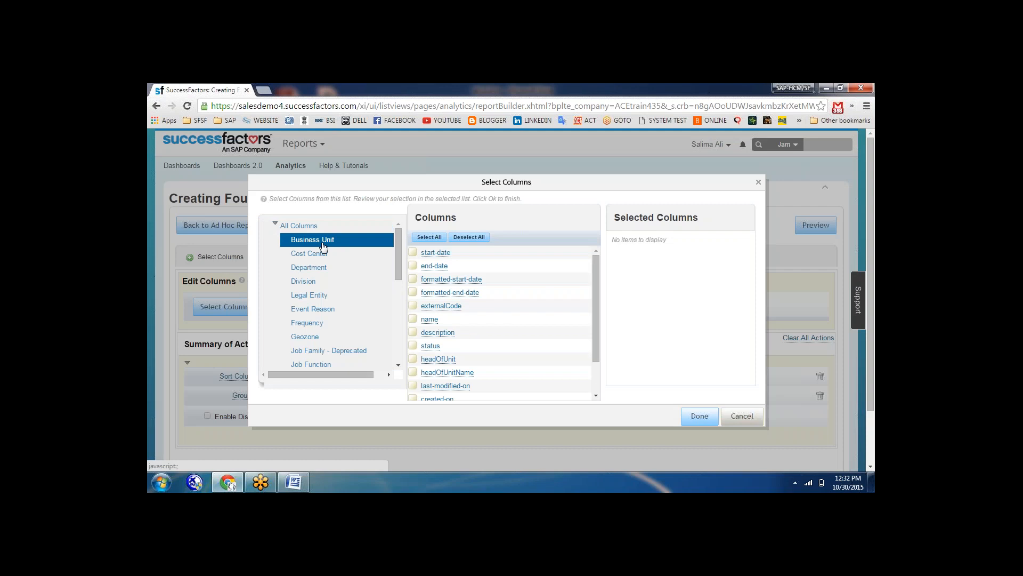
click(440, 238)
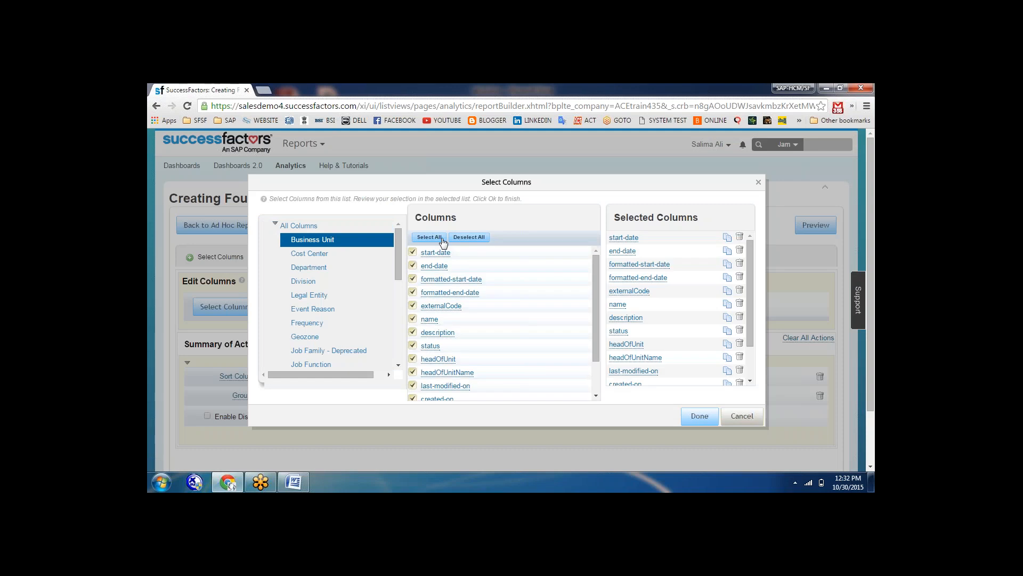
click(702, 417)
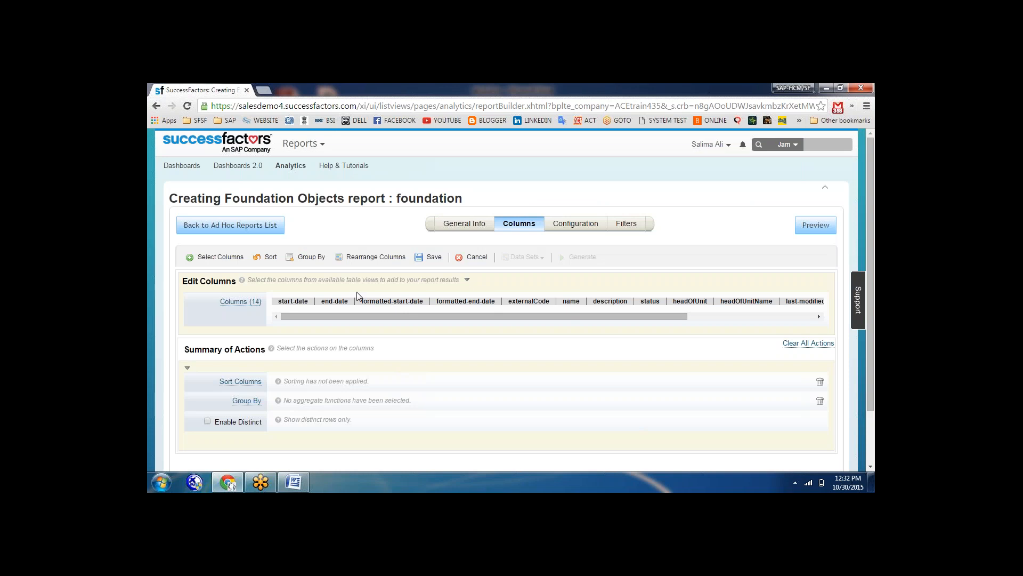
Rearrange the report columns so that start-date sits in position 10, directly after headOfUnitName
click(375, 258)
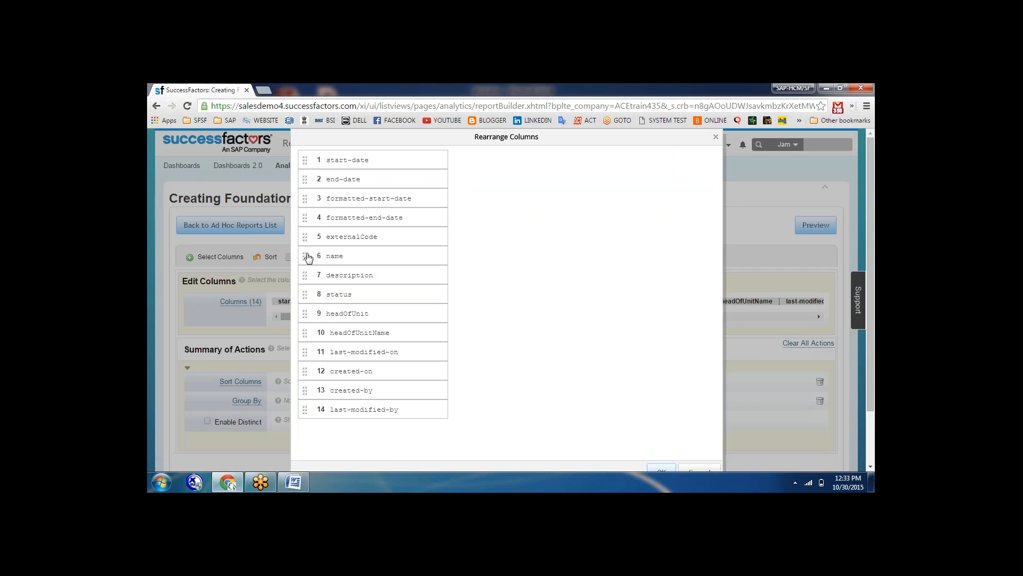
drag(308, 257, 303, 152)
drag(304, 257, 308, 332)
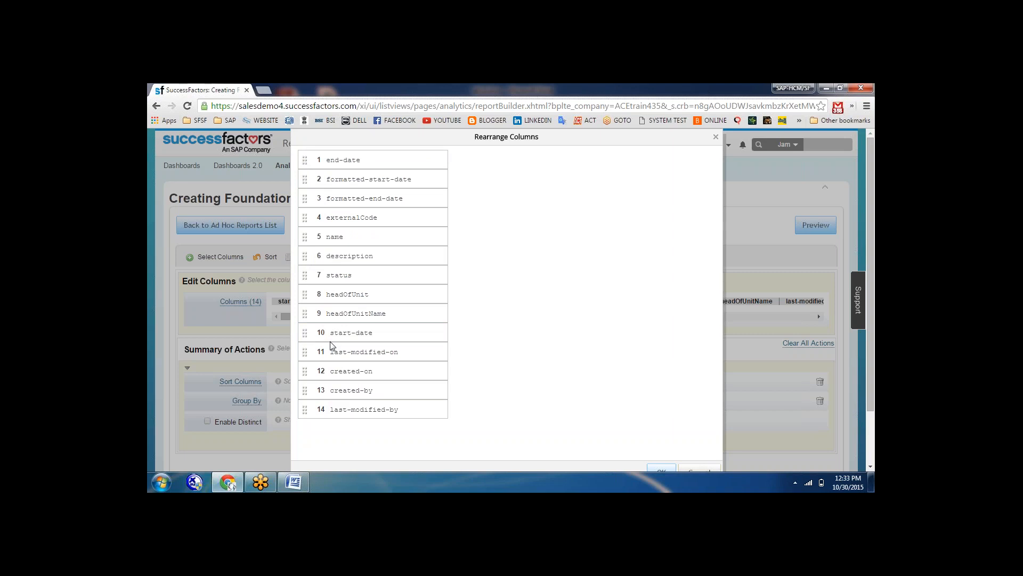
drag(869, 355, 870, 406)
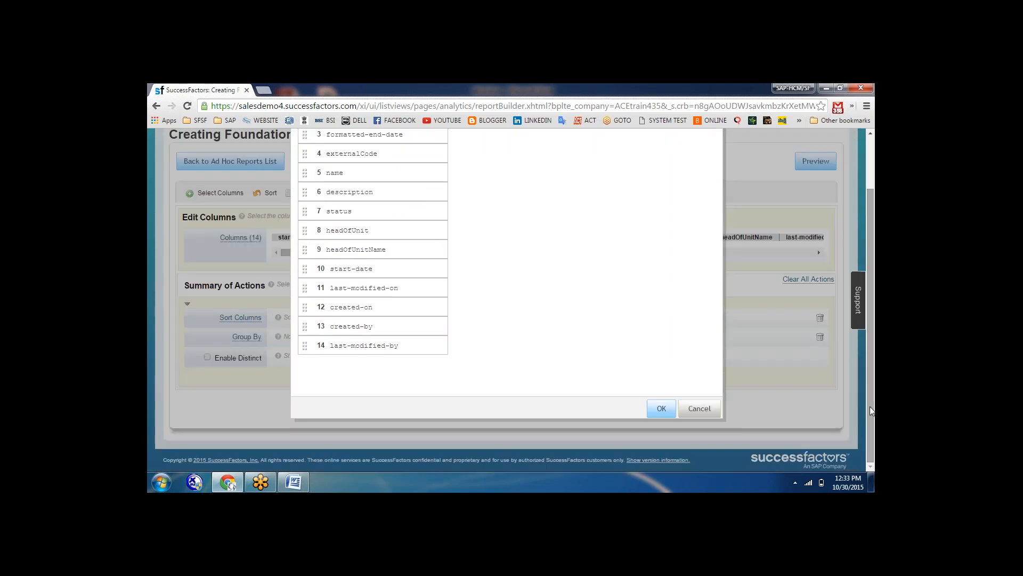
click(661, 408)
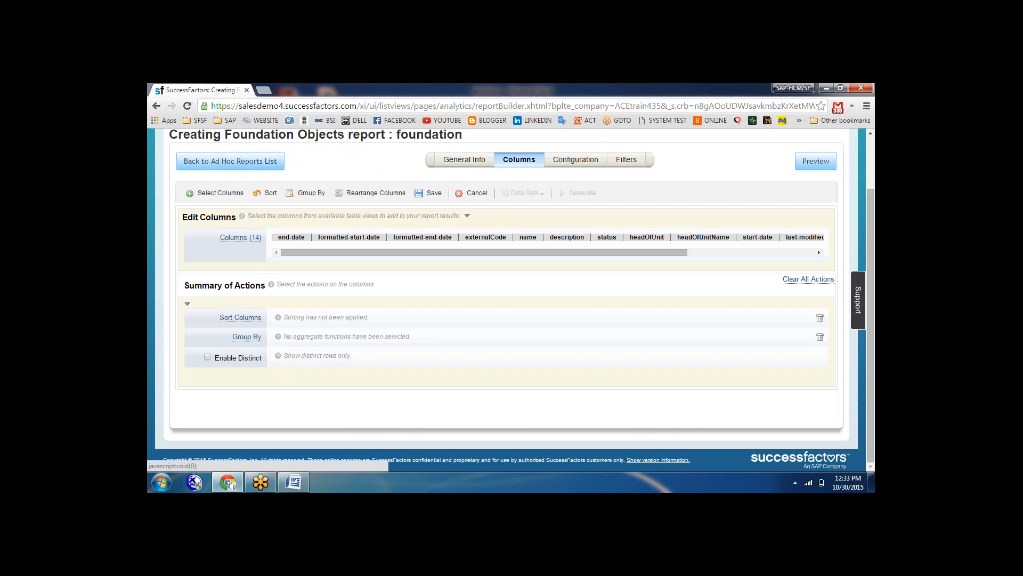
Add a sorting level that orders the report by name in ascending order
click(248, 322)
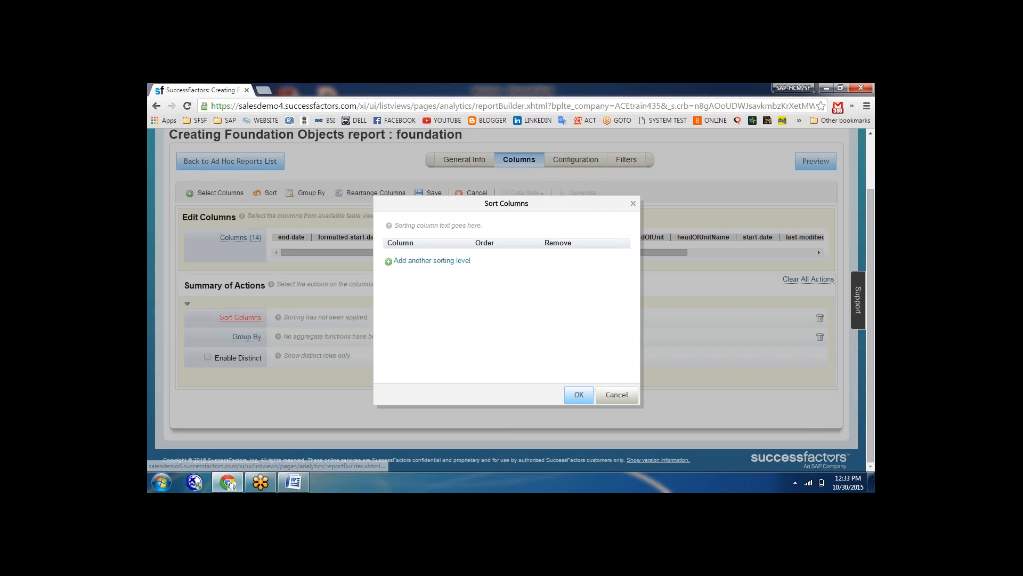
click(445, 263)
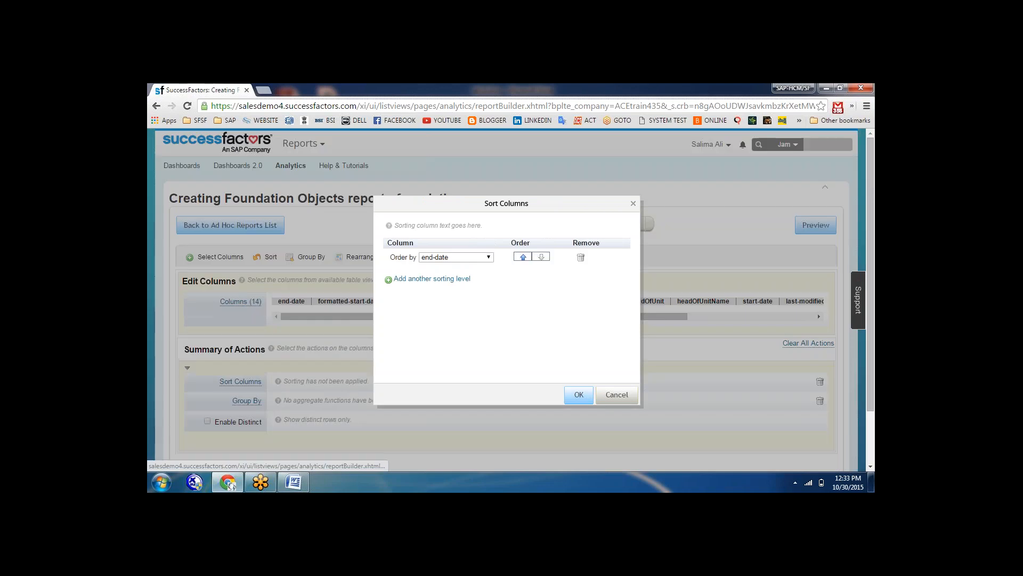
click(488, 257)
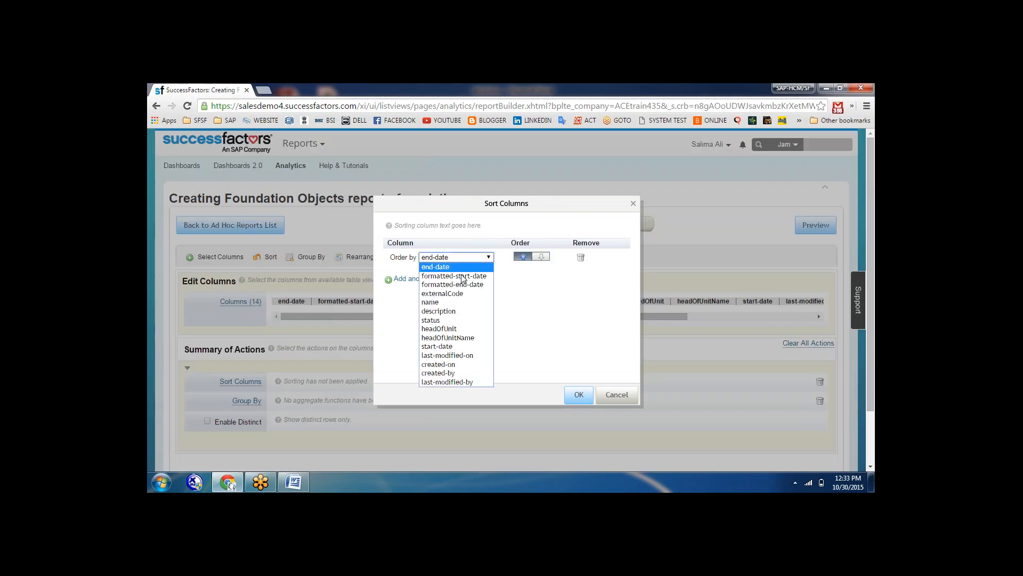
click(440, 303)
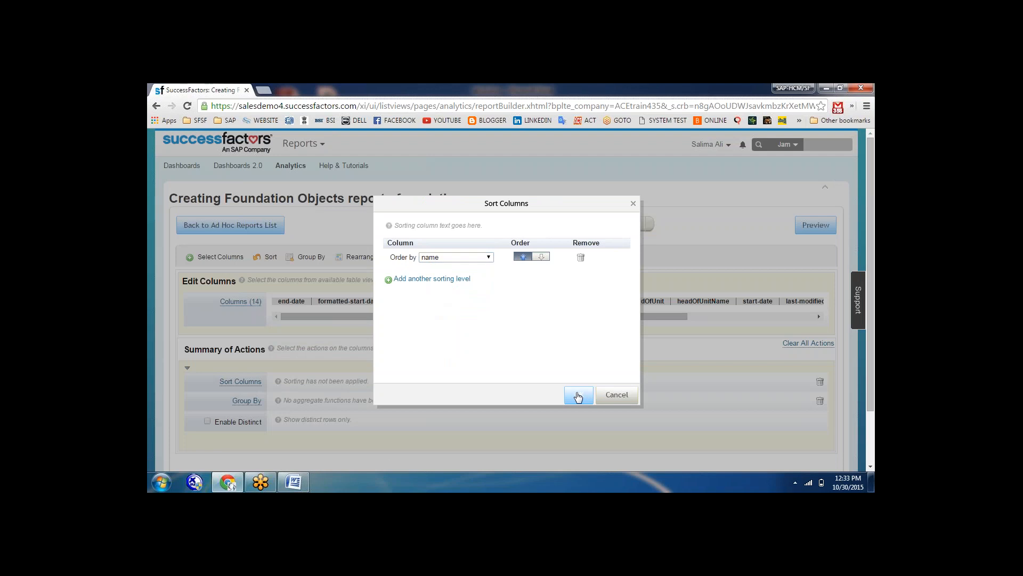
click(577, 395)
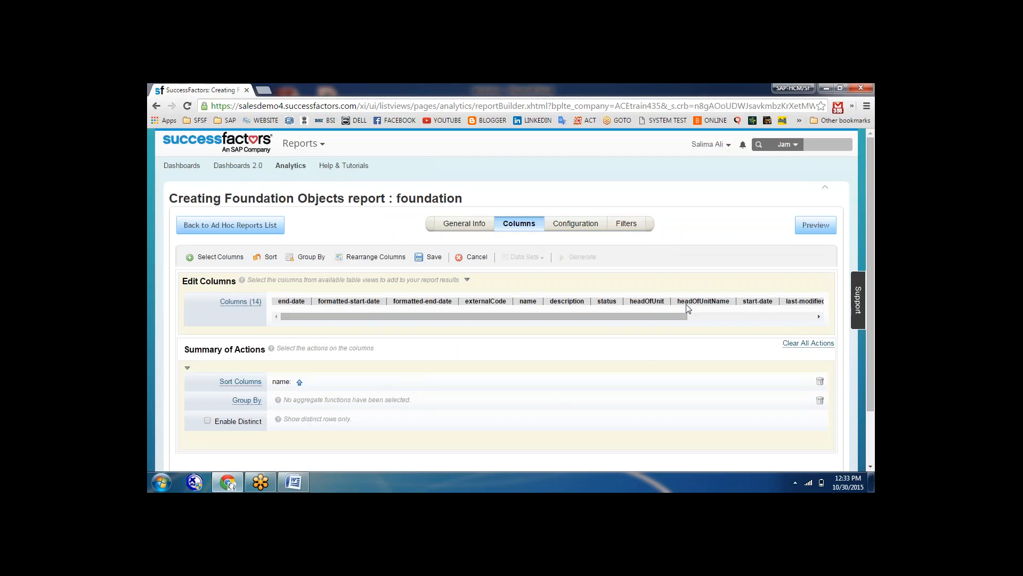
drag(642, 318, 583, 322)
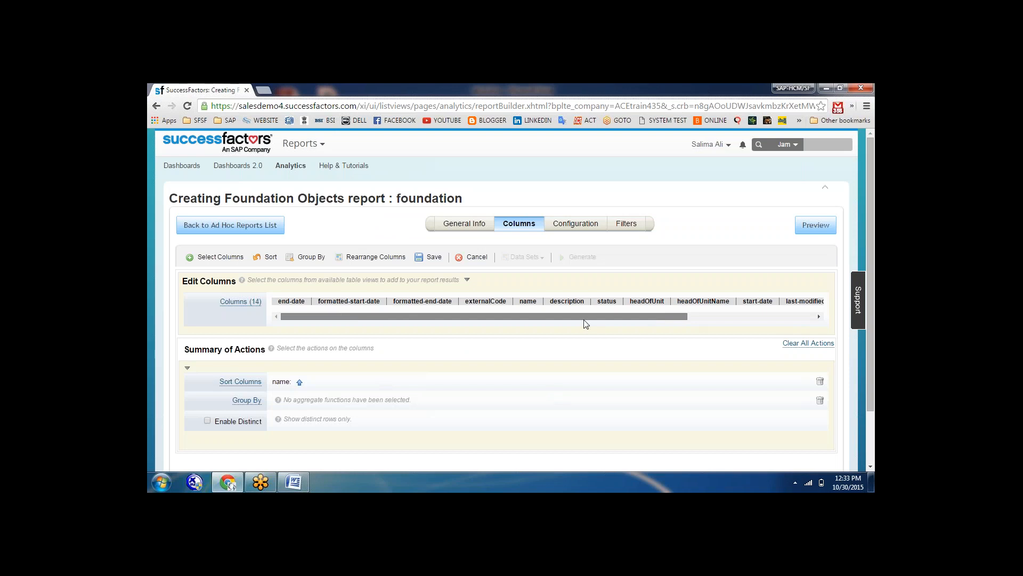
Group the report with a single COUNT aggregate on the end-date column
click(246, 399)
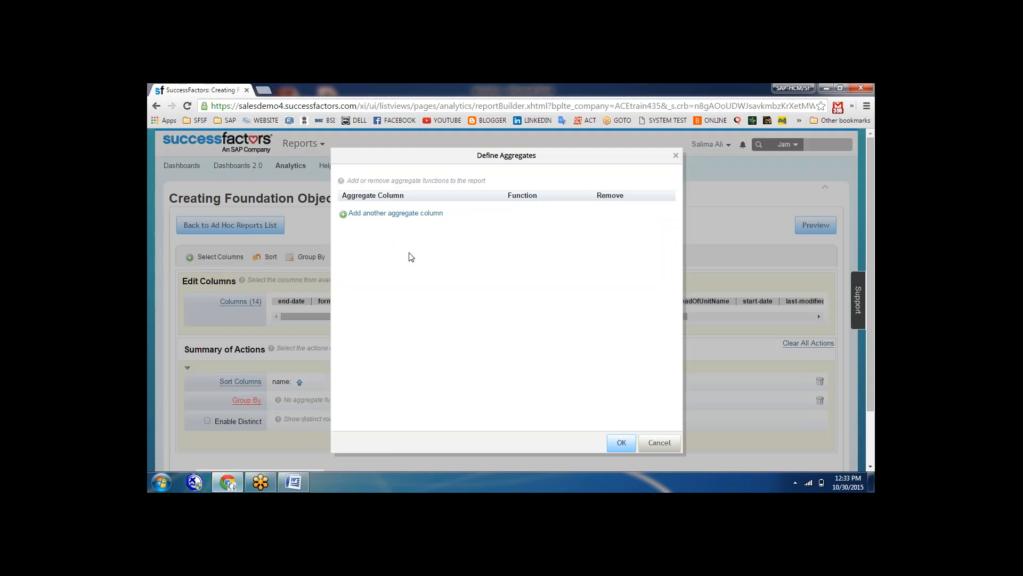
click(398, 212)
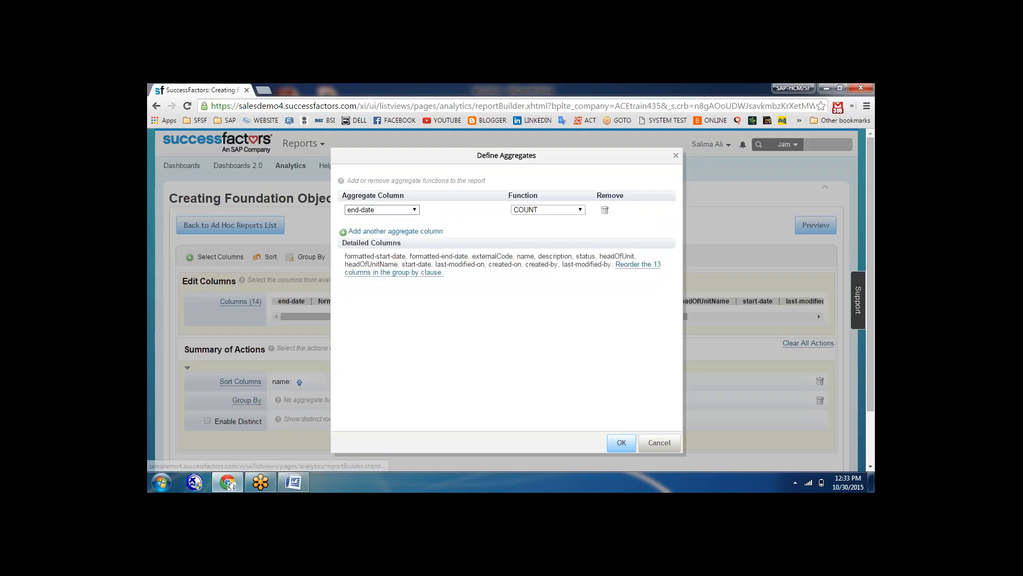
click(397, 232)
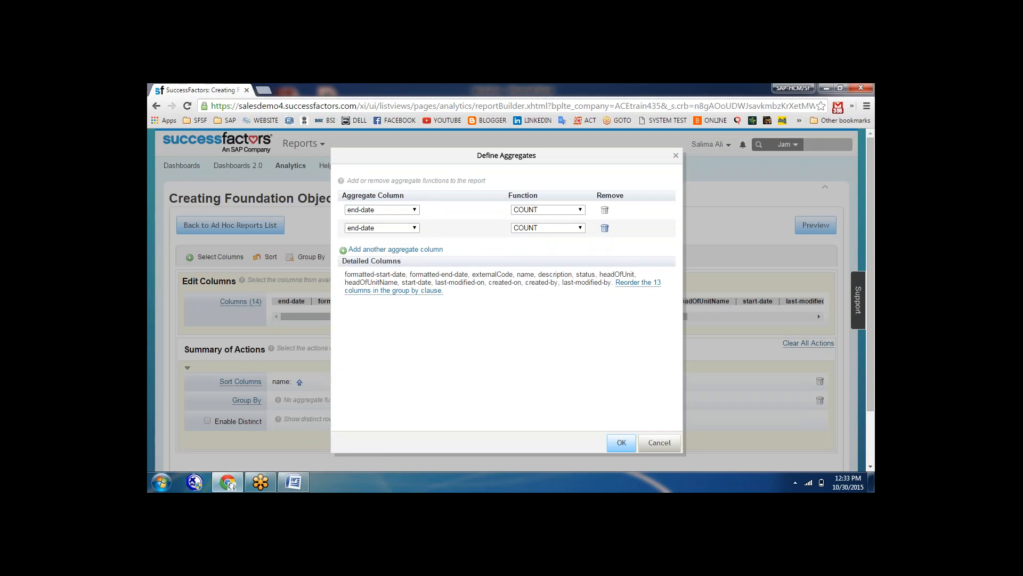
click(605, 228)
click(620, 442)
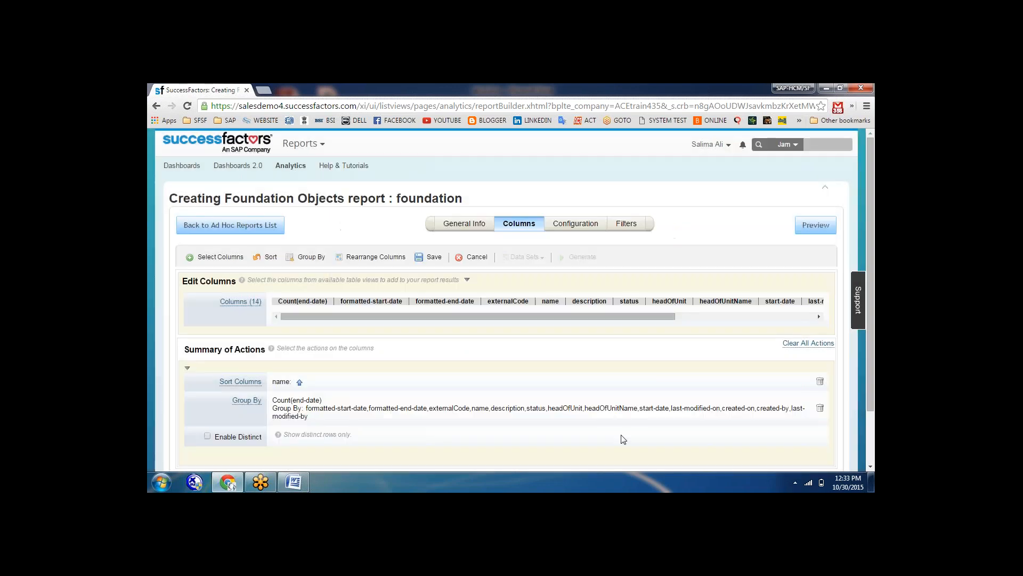
Check the report's configuration and add a Business Unit start-date filter with all values selected
click(572, 224)
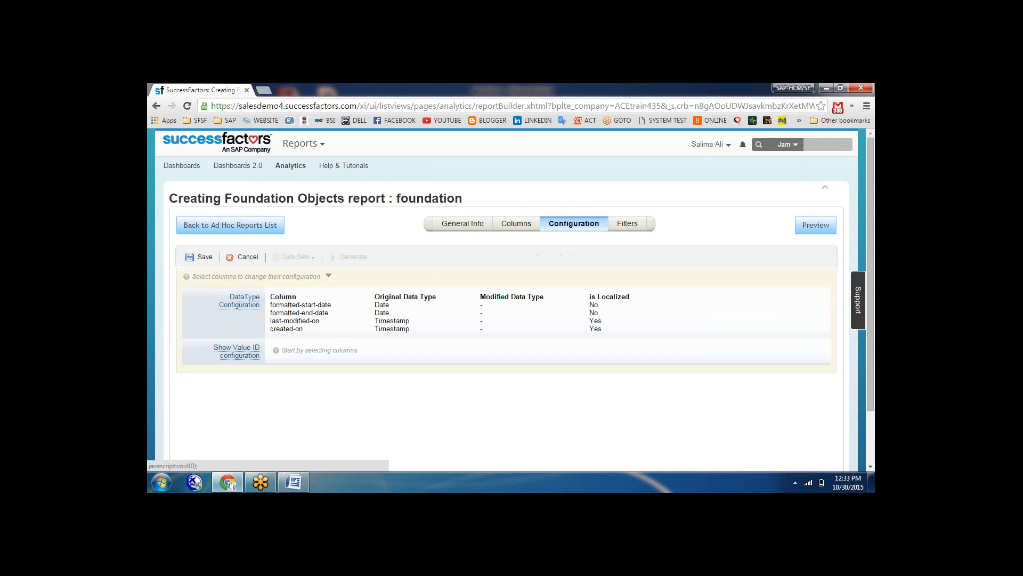
click(627, 224)
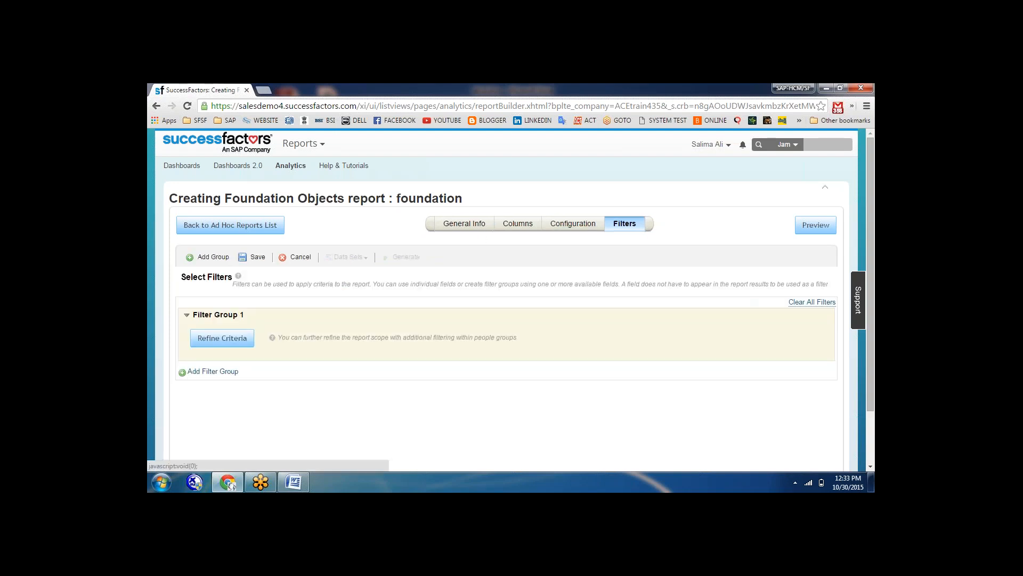
click(223, 338)
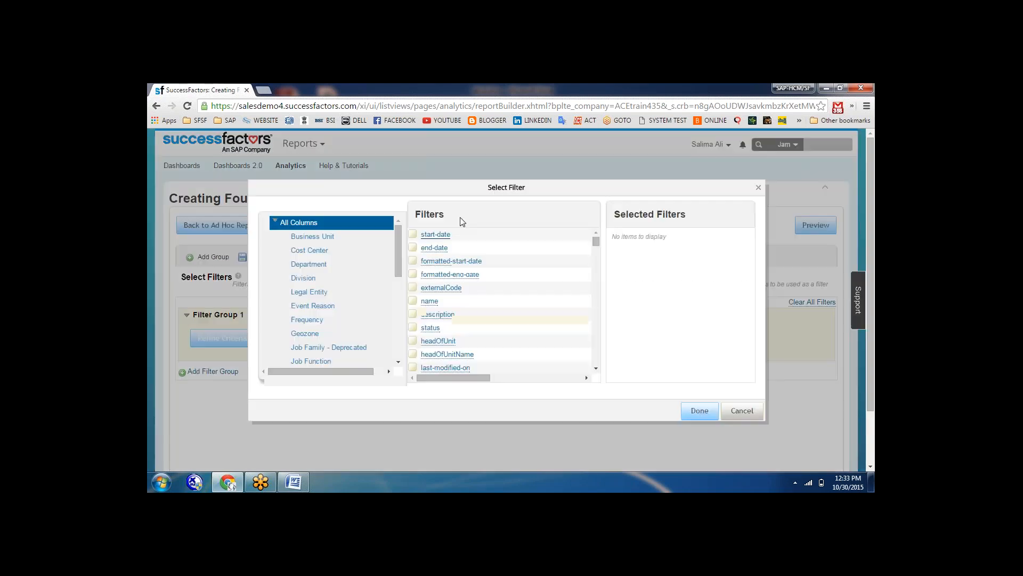
click(305, 237)
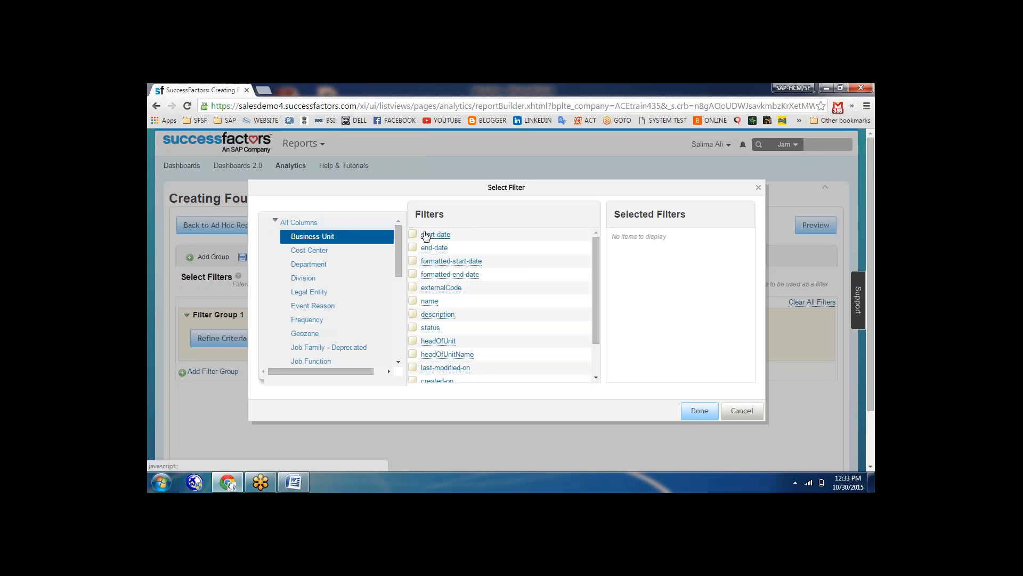
click(413, 235)
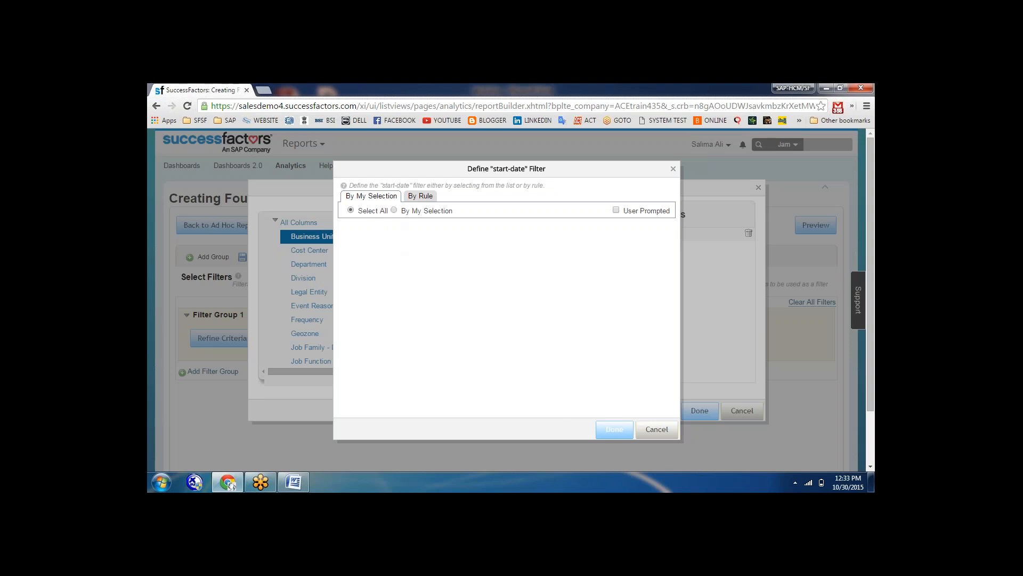
click(613, 437)
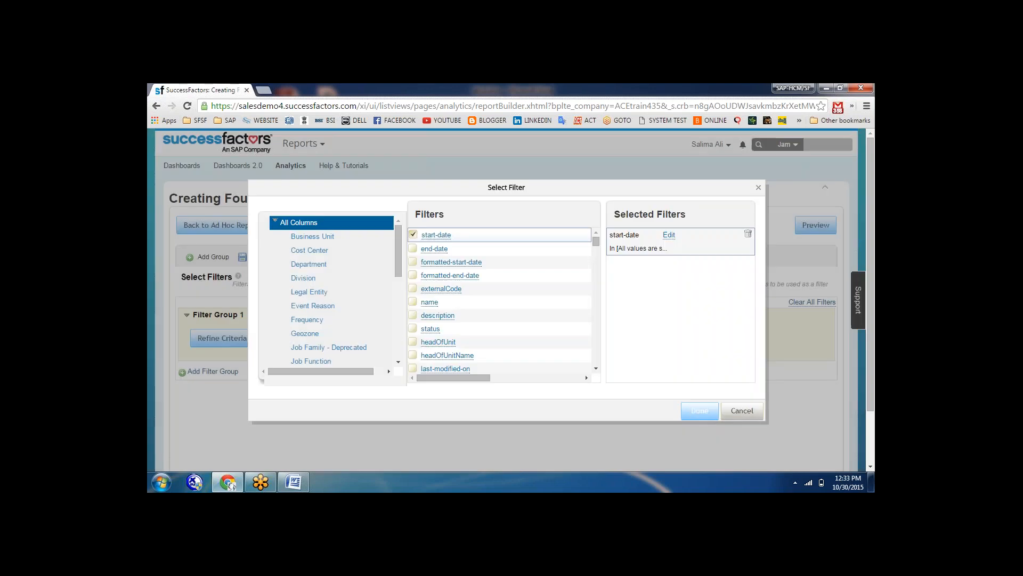
click(693, 416)
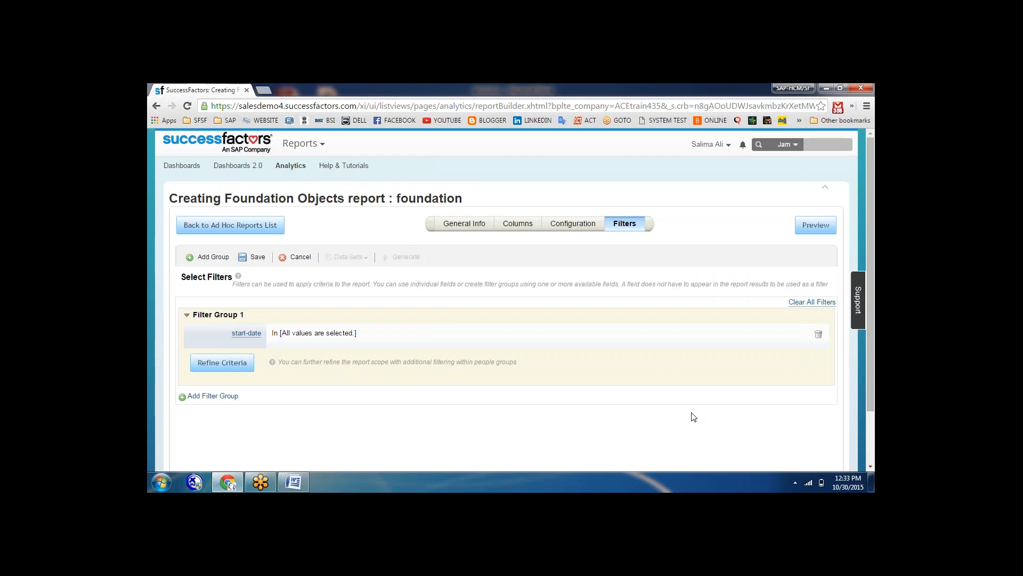
Preview the report data, look over its rows and columns, and close the preview
click(814, 229)
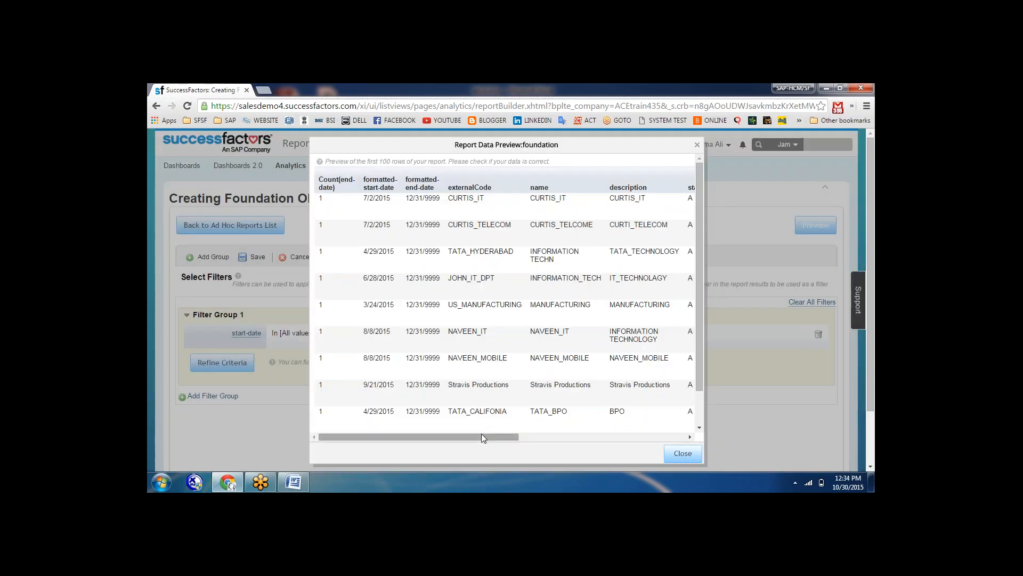
drag(482, 435, 408, 427)
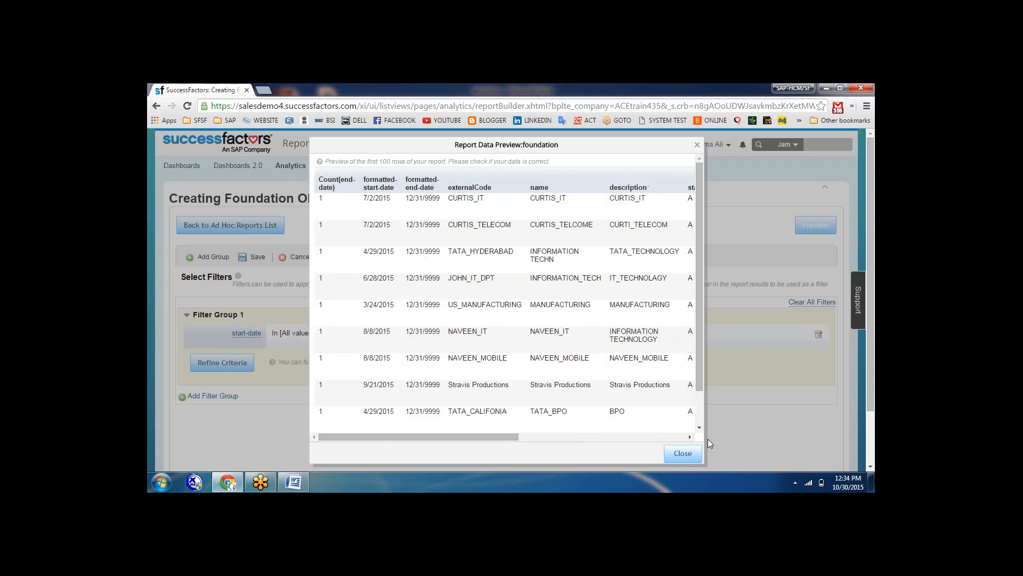
click(683, 454)
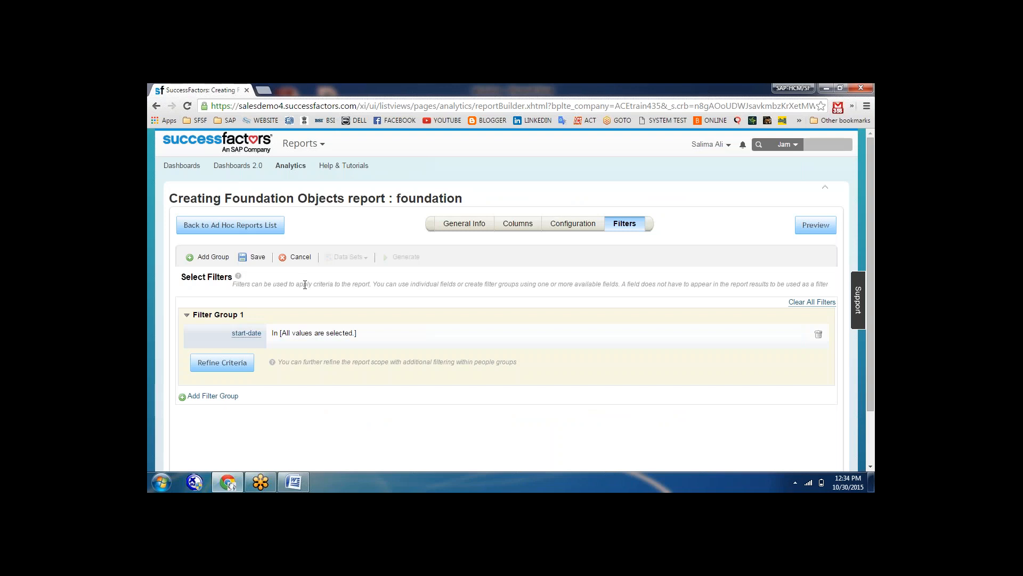
Save the foundation report and return to the Ad Hoc reports list
click(254, 257)
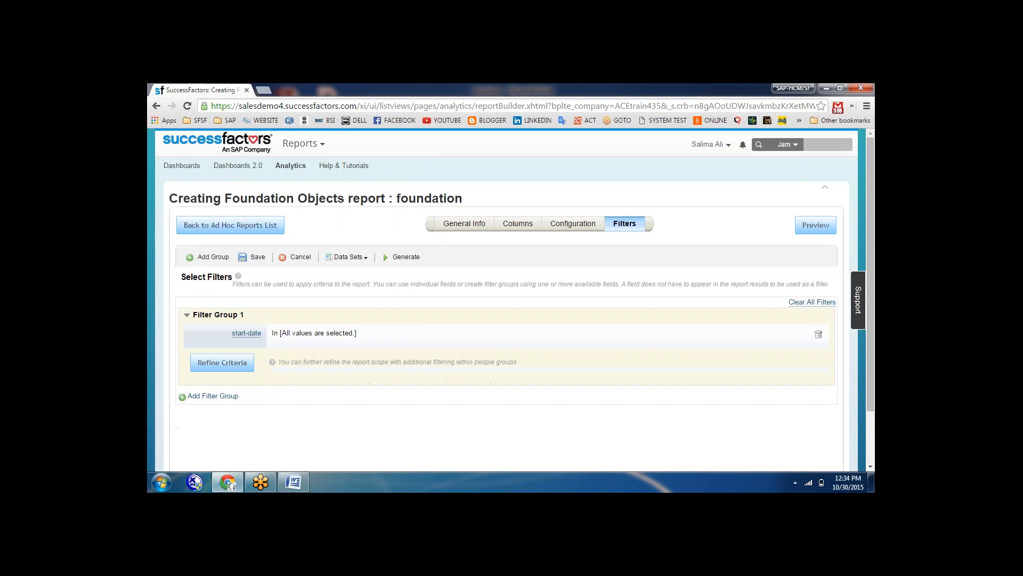
click(217, 228)
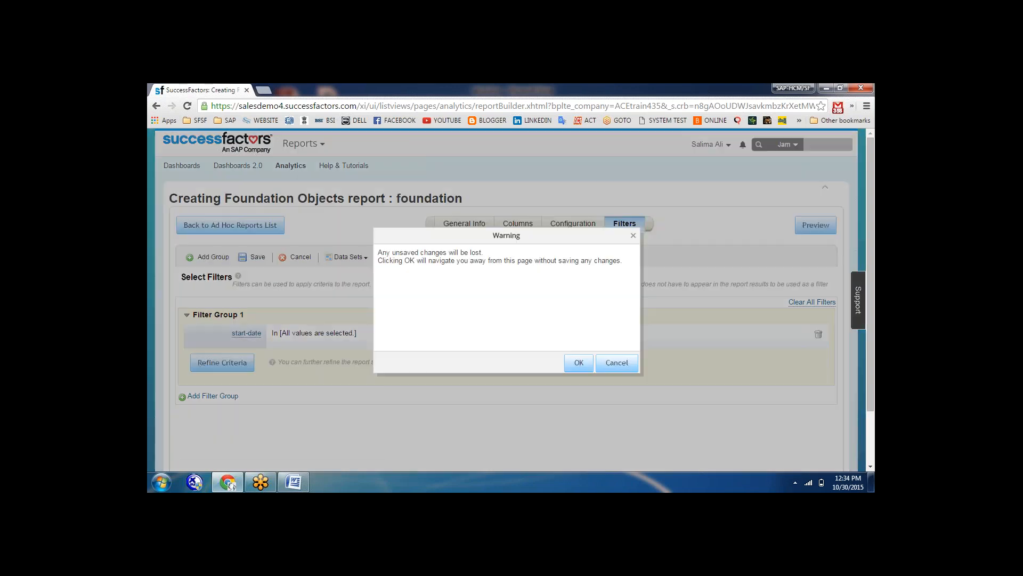
click(579, 362)
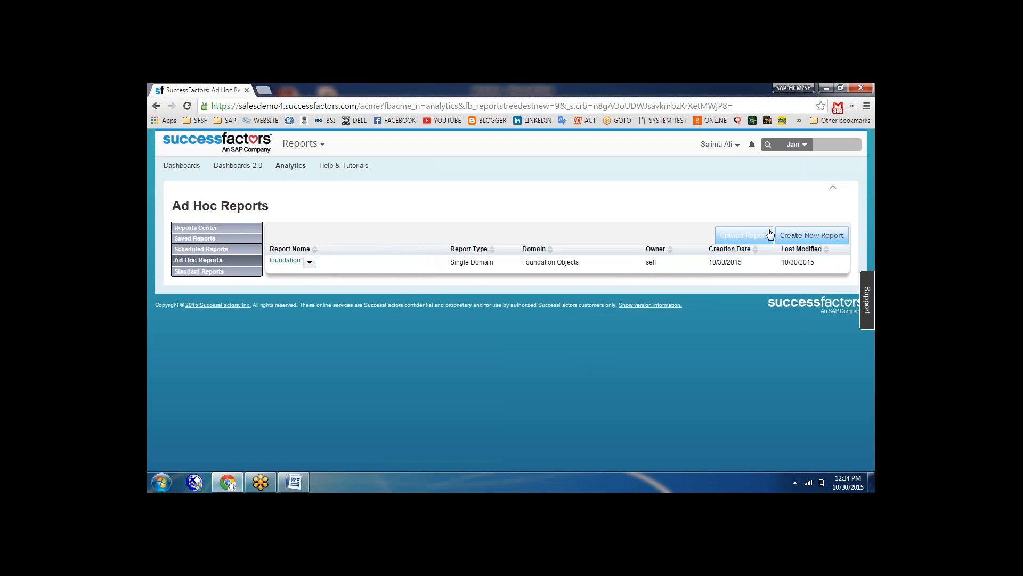
Create a new Multi Dataset report with Employee Profile as its report definition type
click(799, 237)
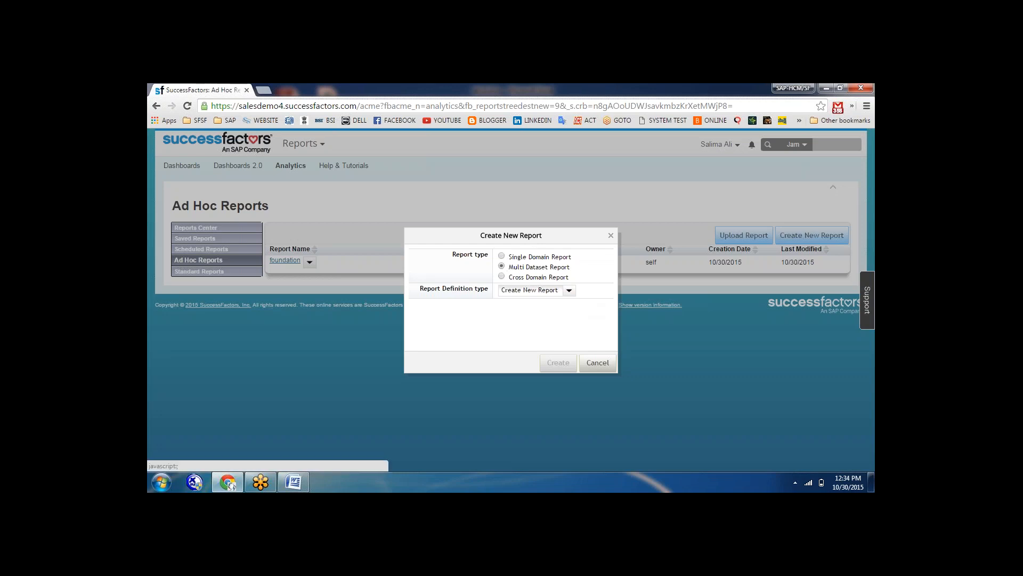
click(569, 290)
click(533, 319)
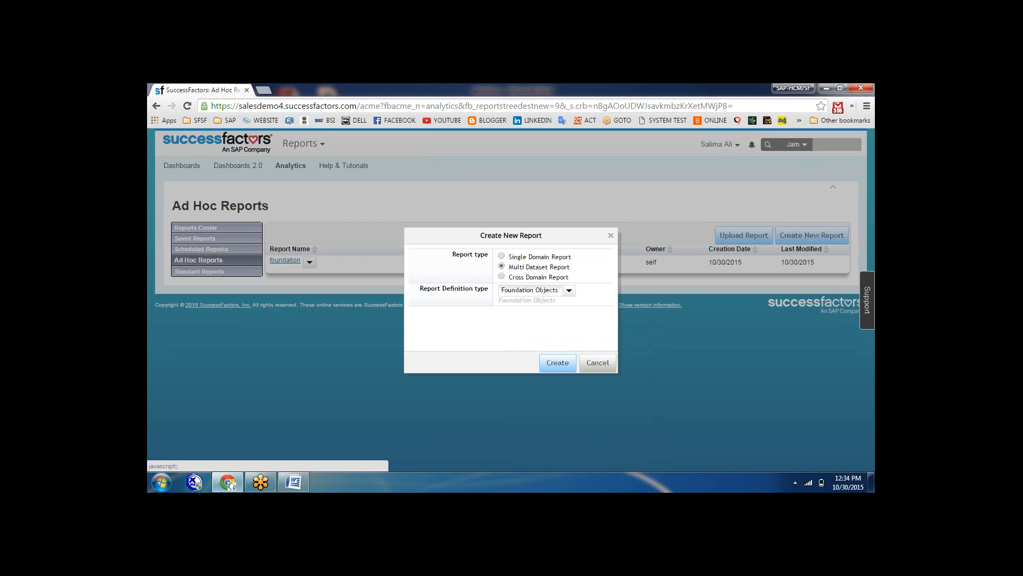
click(569, 292)
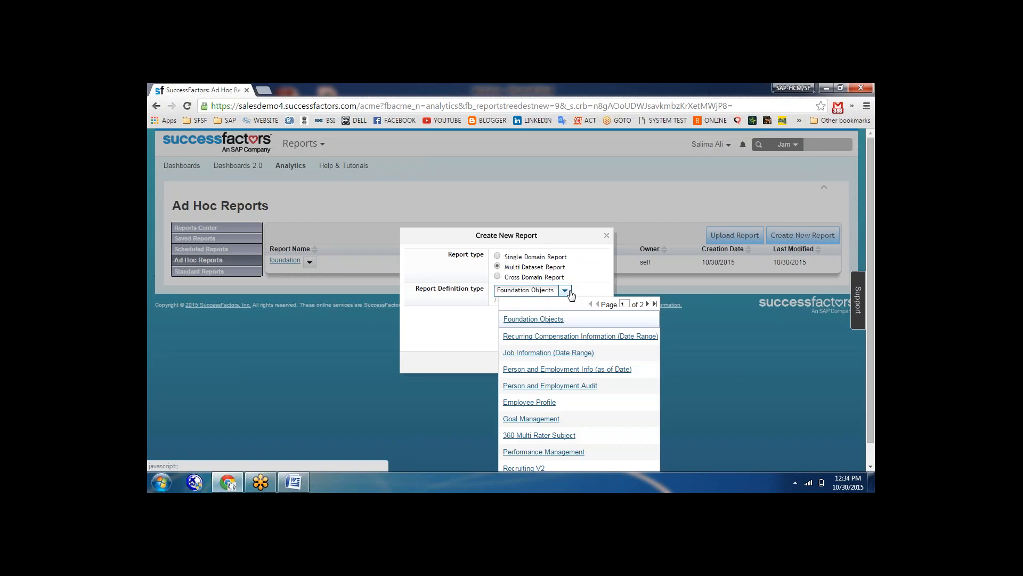
click(533, 403)
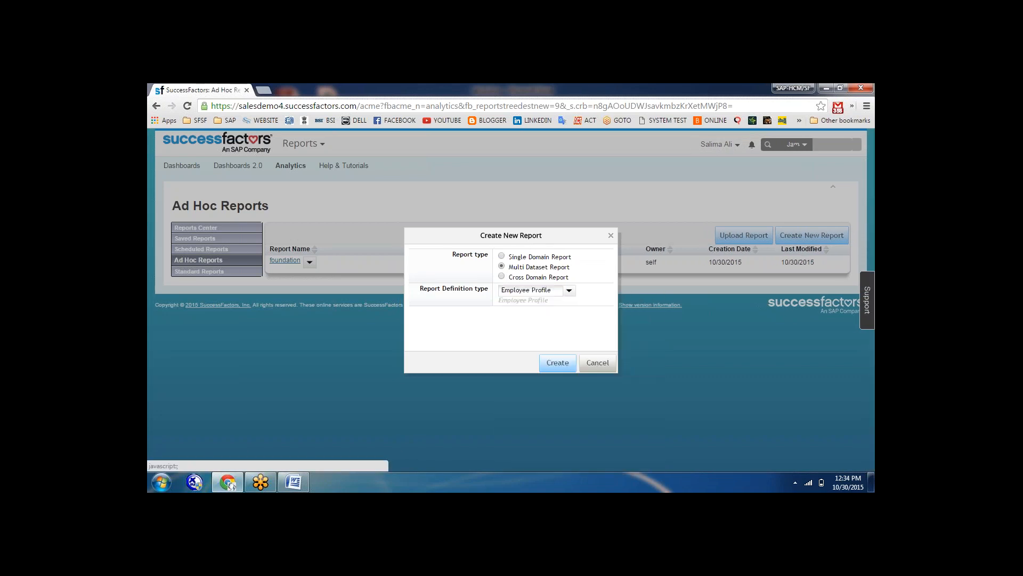
click(558, 362)
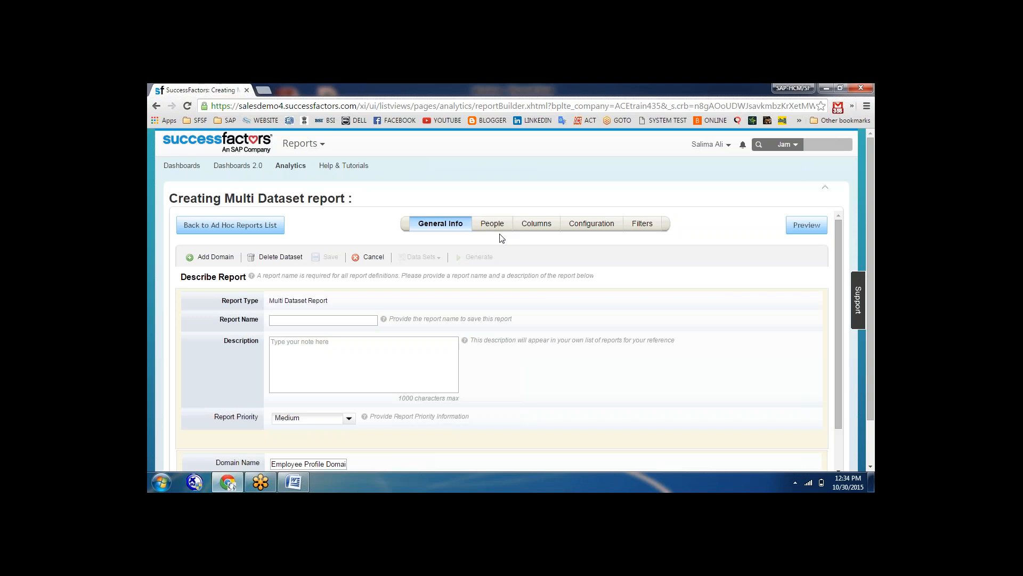
Name the report "employe profile" and enter "employee profile" as its description
click(321, 319)
text(employe p)
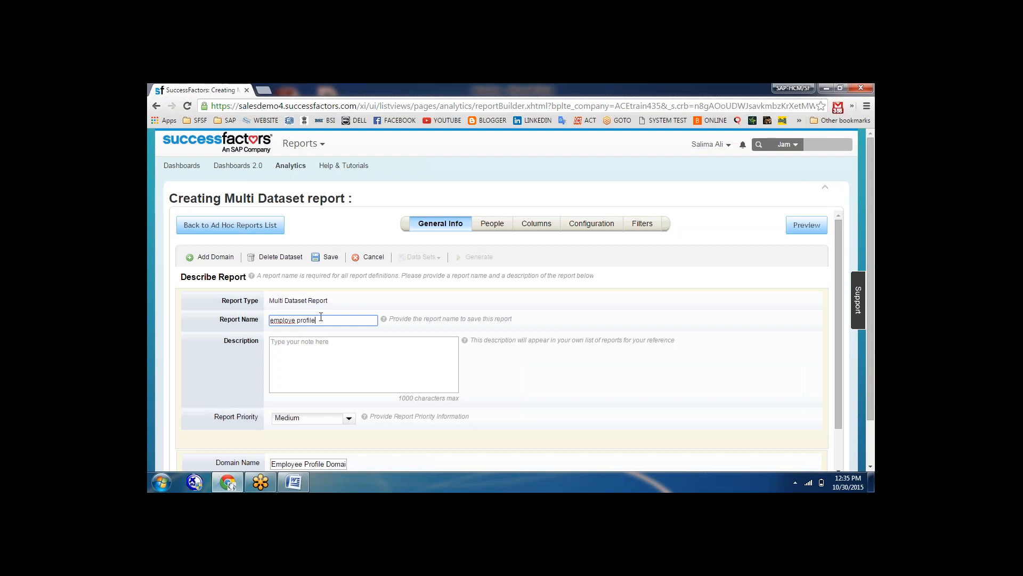
text(rofile)
click(319, 344)
text(em)
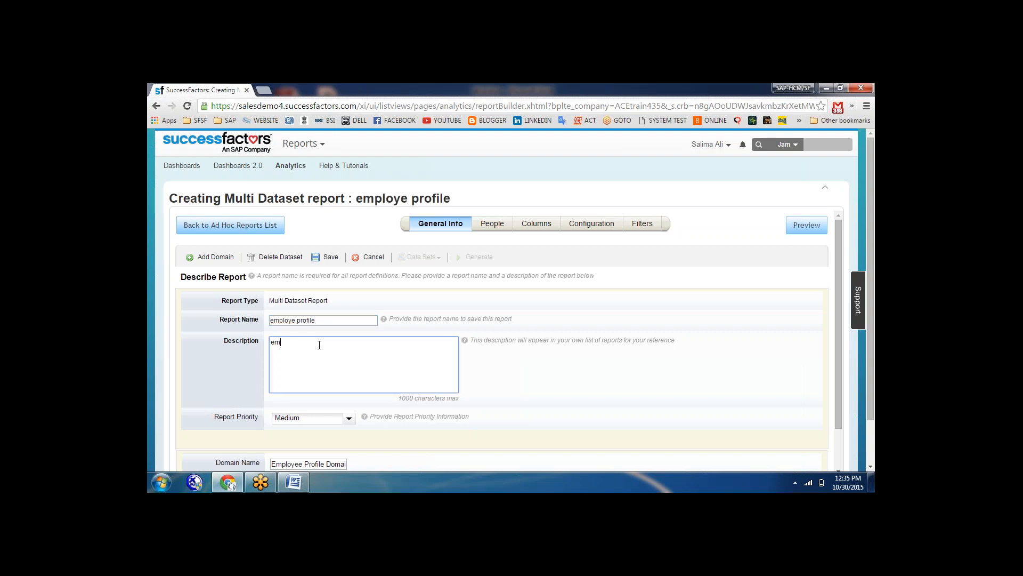
text(ployee profile)
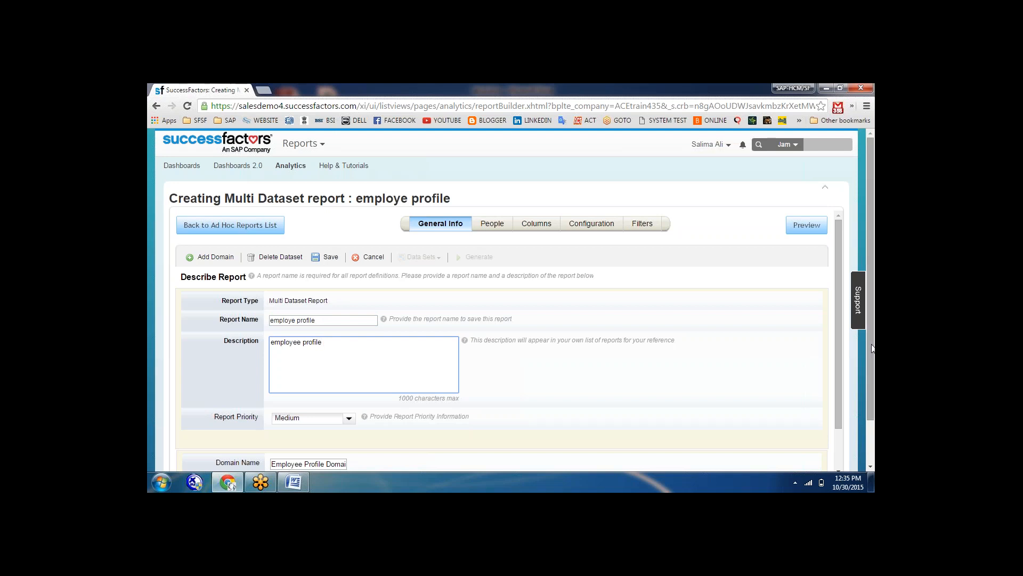
Define the report's people scope as the Team View of the Logged In User for All Levels, without inactive users
scroll(872, 267, down, 1)
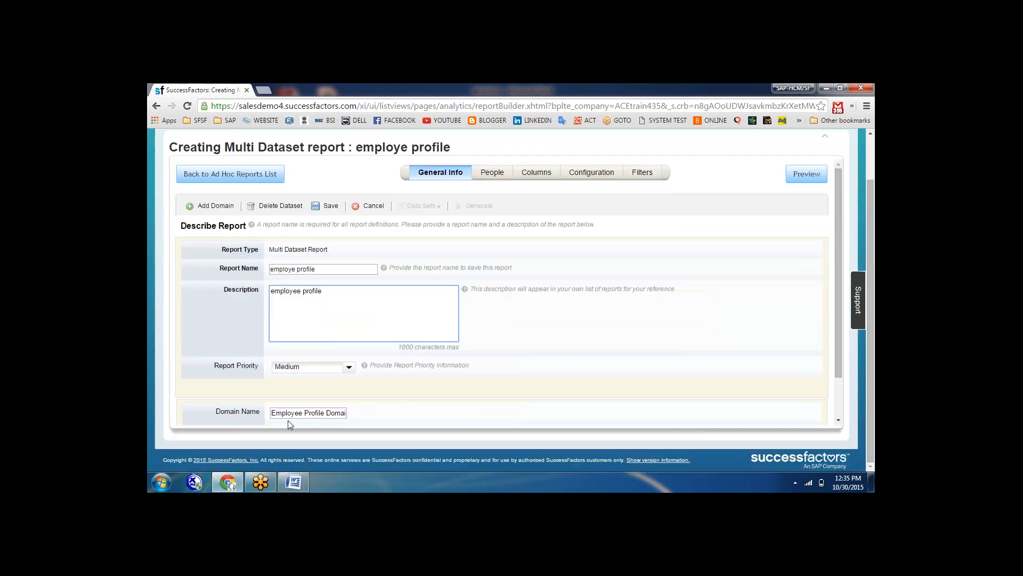
click(493, 174)
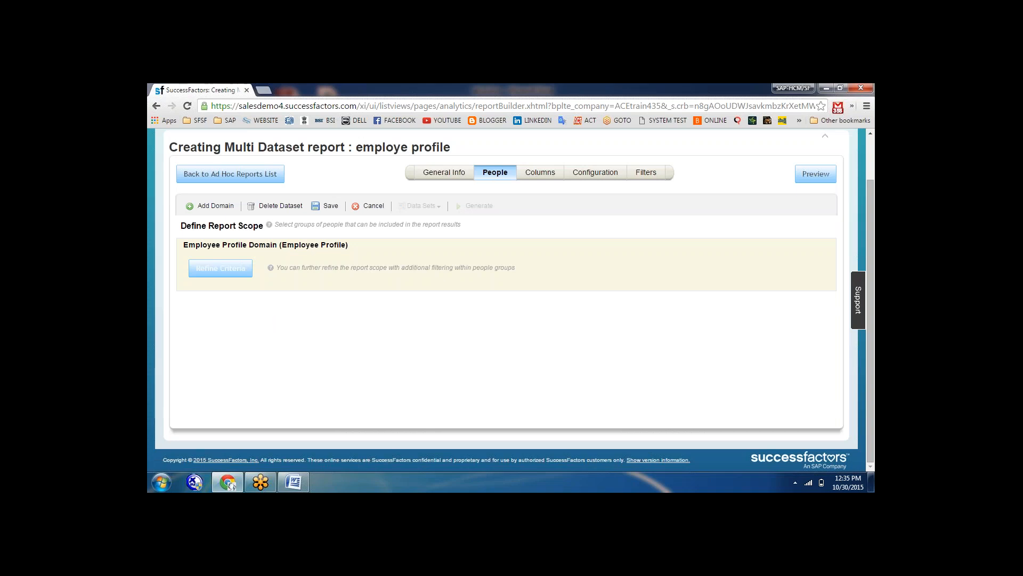
click(220, 268)
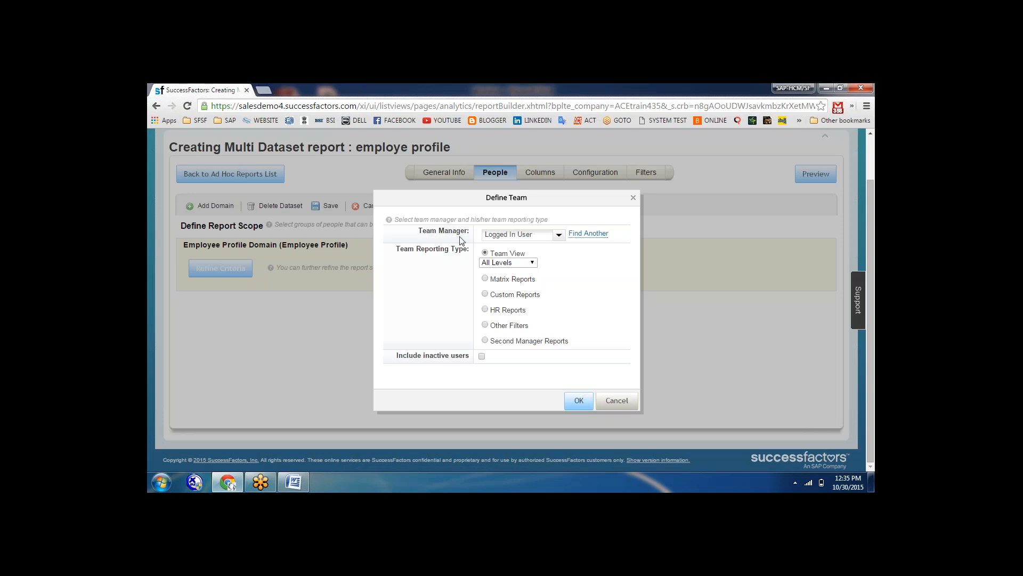
click(559, 236)
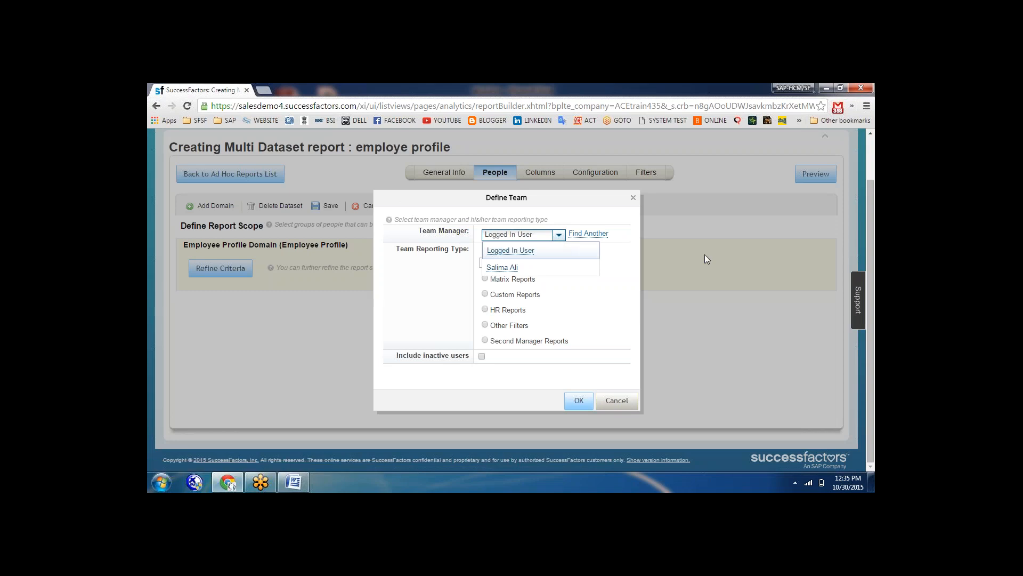
click(569, 228)
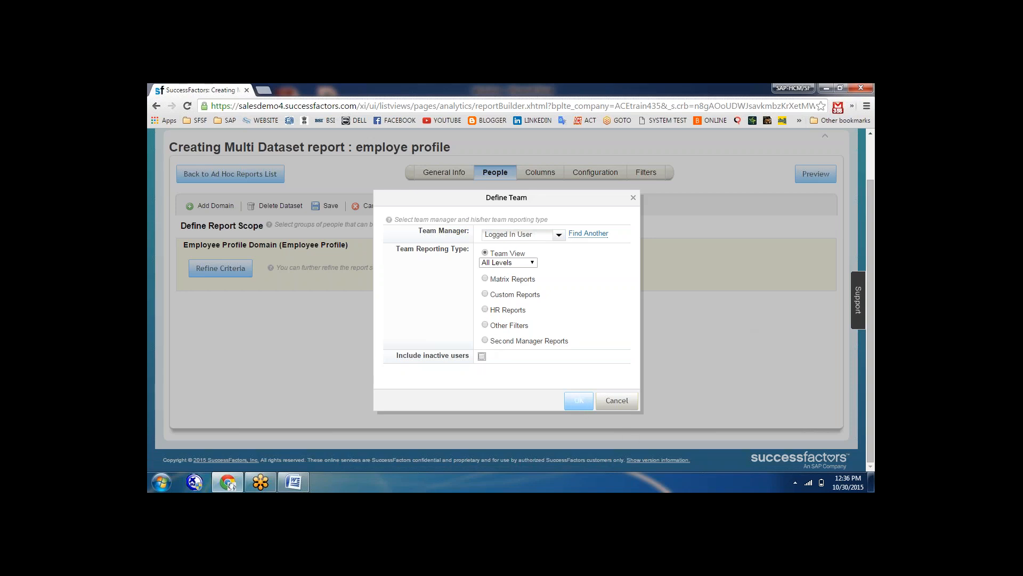
click(579, 400)
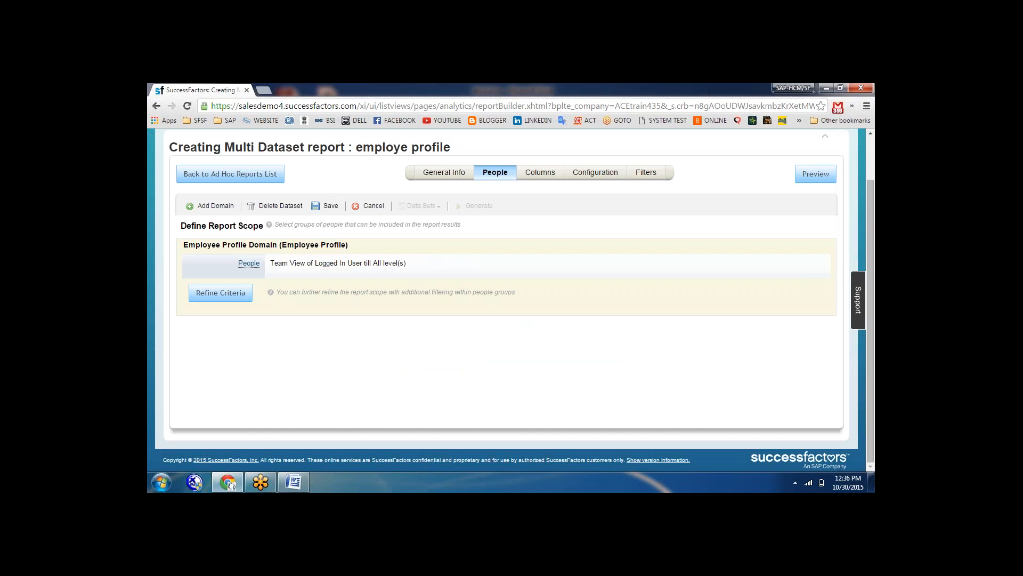
Refine the people scope with Division and Department criteria, each with all values selected
click(216, 295)
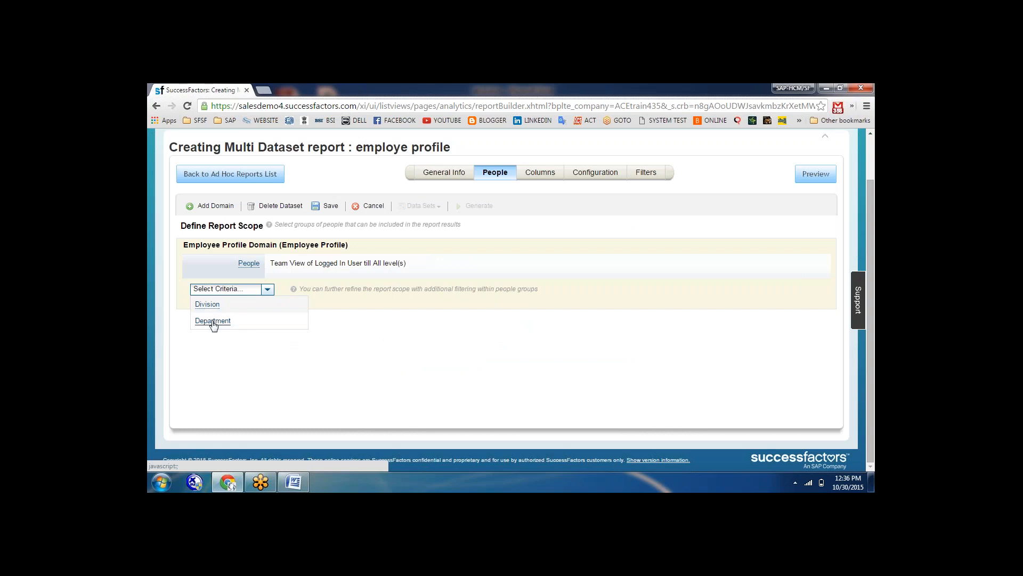
click(207, 304)
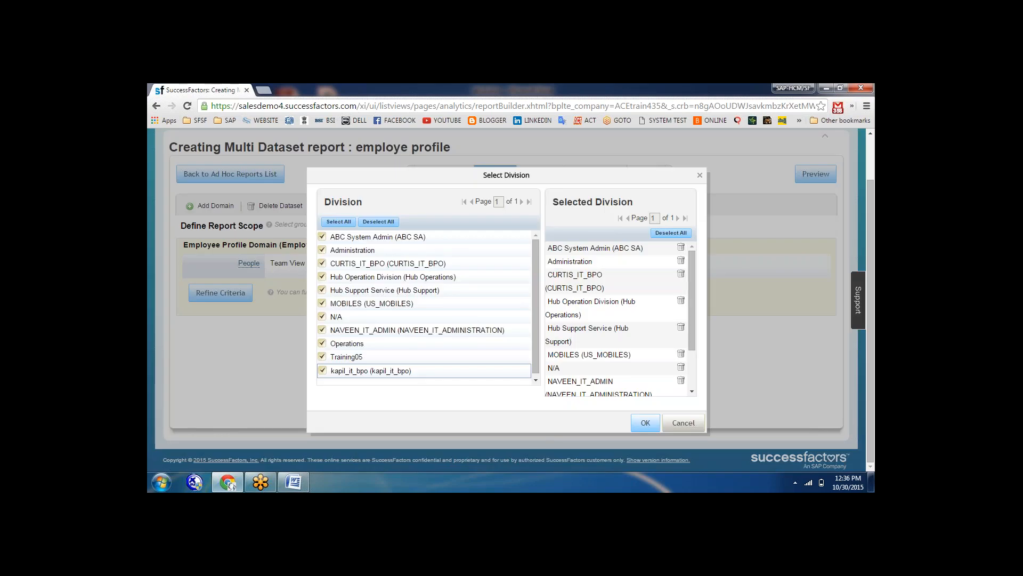
click(642, 428)
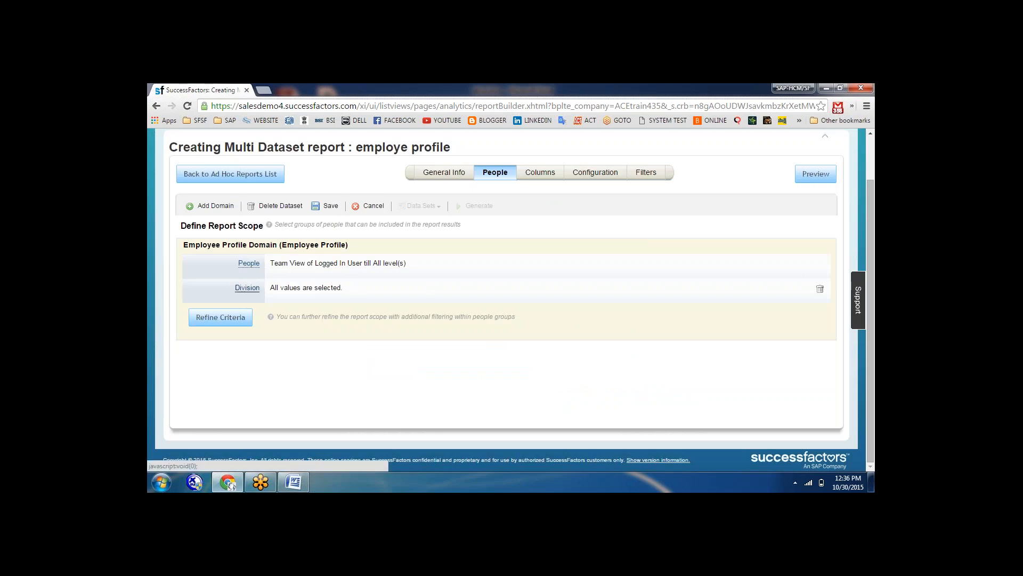
click(231, 323)
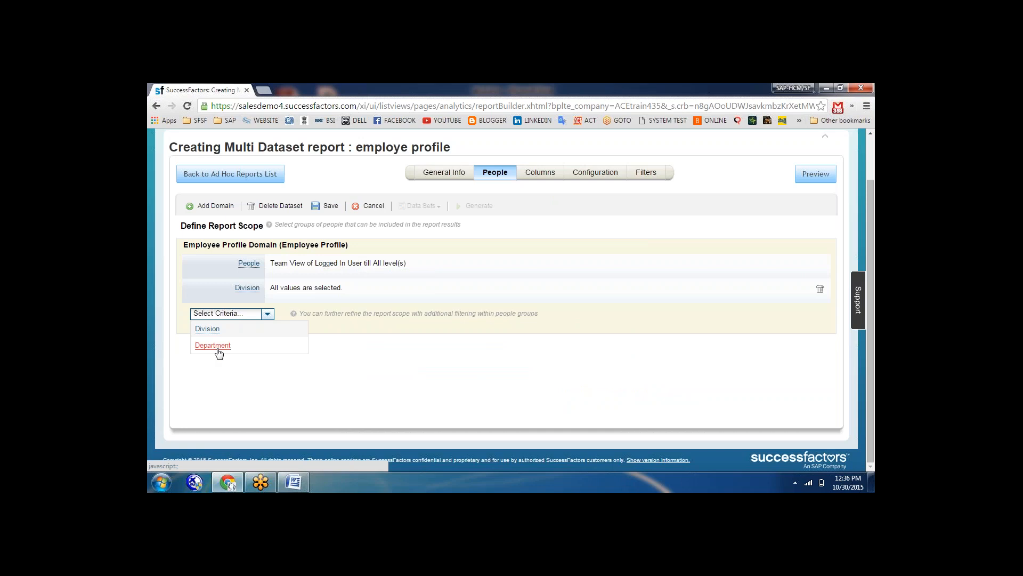
click(219, 348)
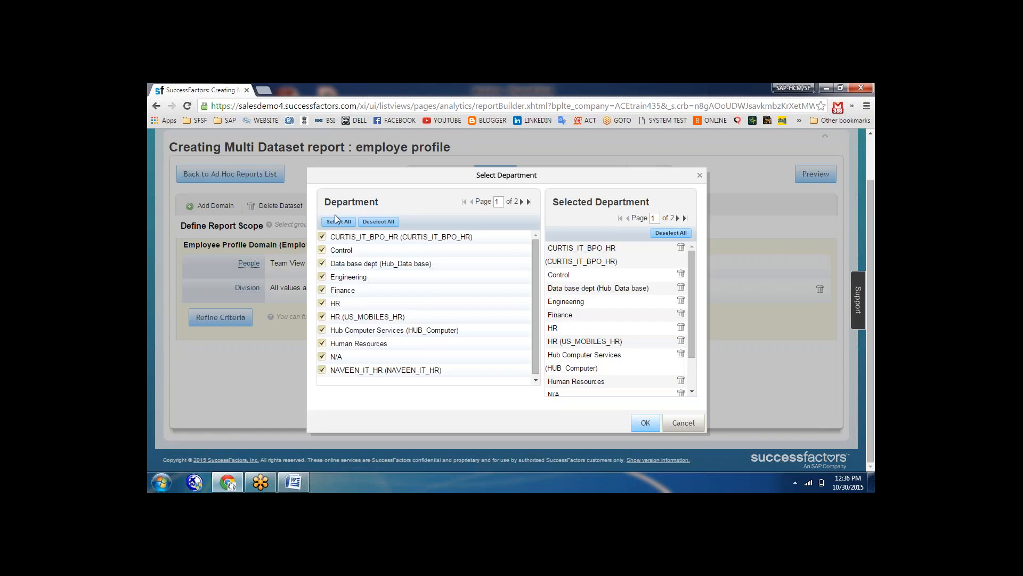
click(643, 427)
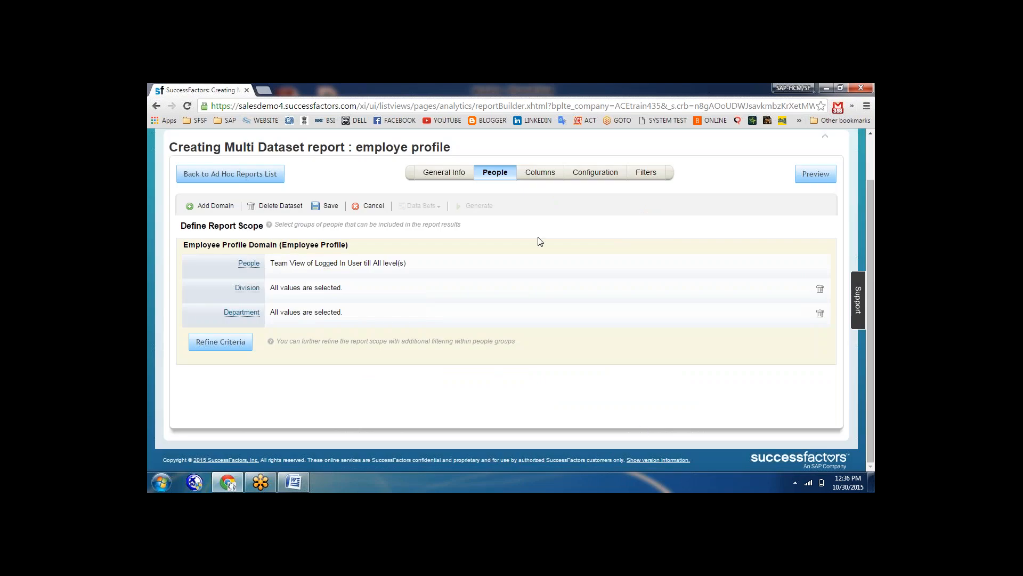
Add all columns of the Employee Information group to the report
click(539, 178)
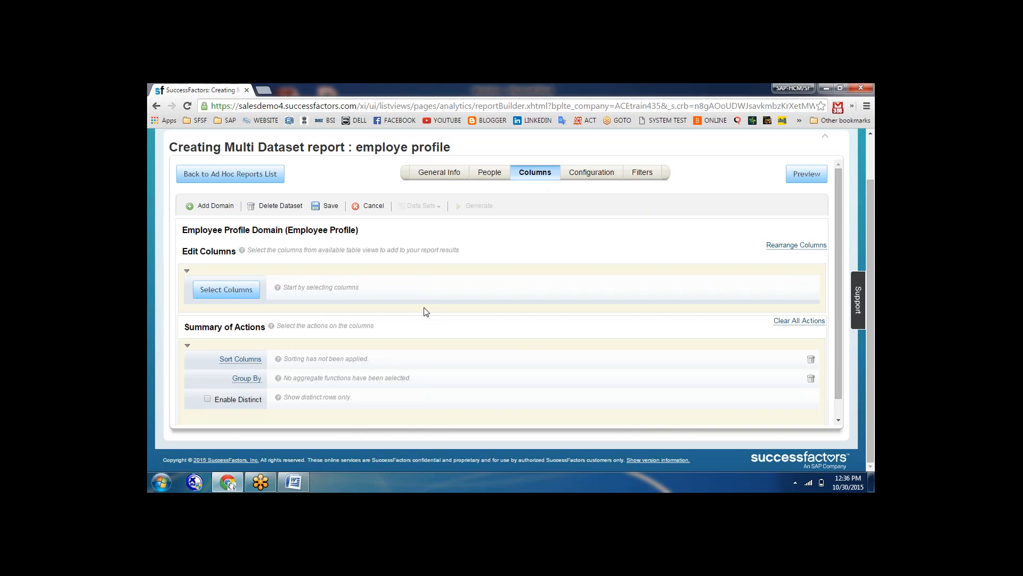
click(207, 291)
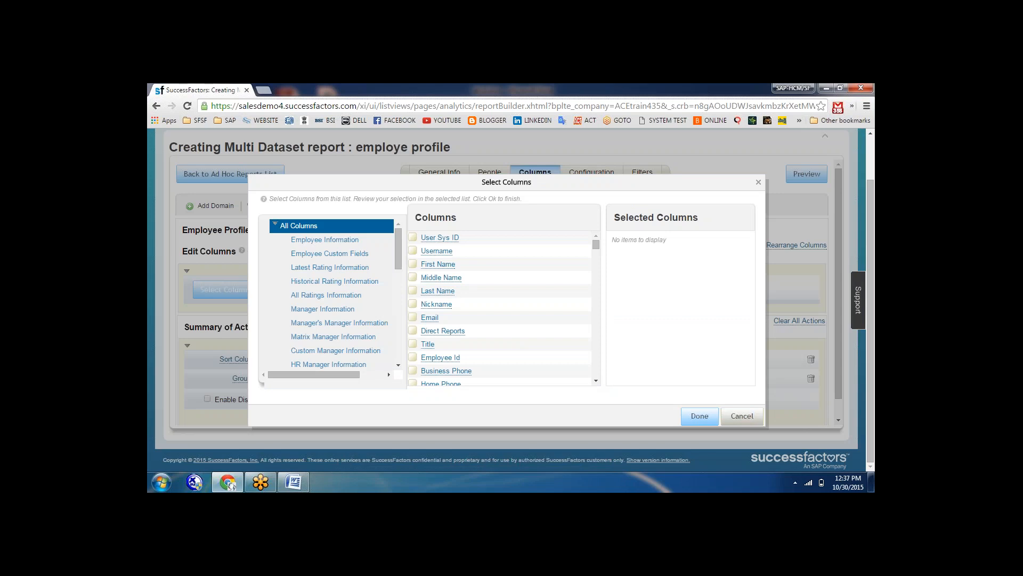
click(322, 241)
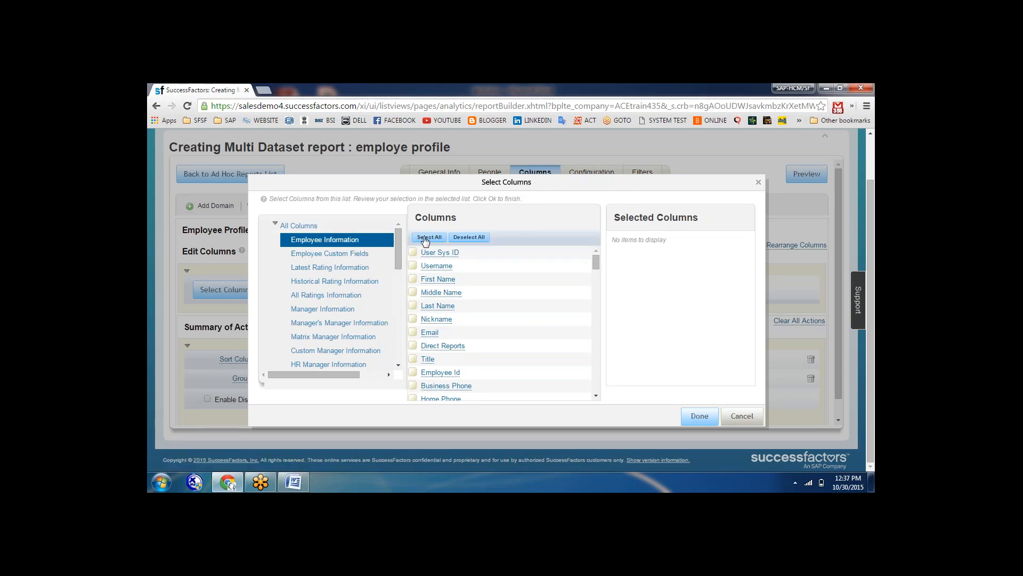
click(425, 238)
click(694, 418)
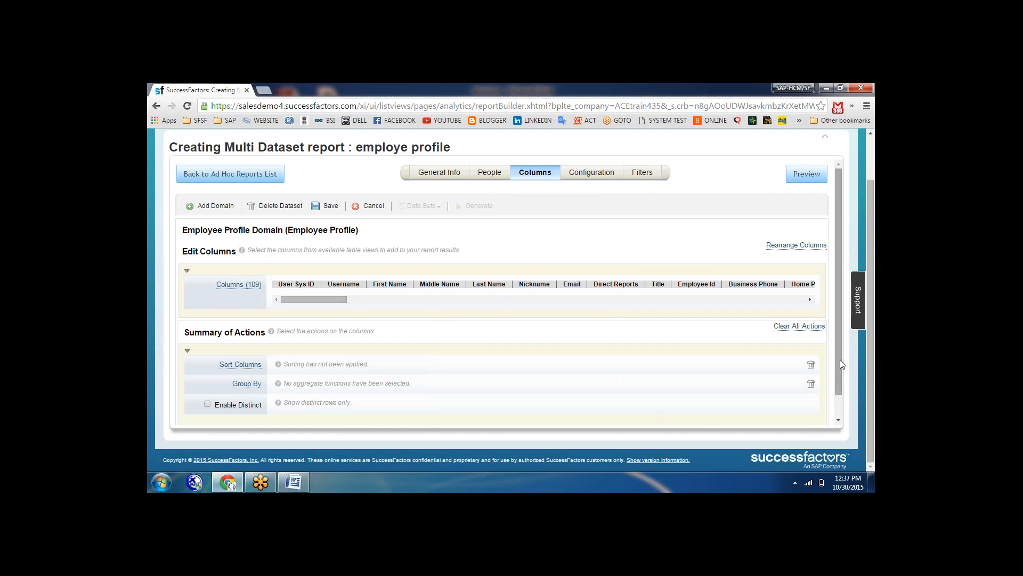
Look through the column order in the Rearrange Columns dialog and accept it as is
drag(839, 362, 833, 339)
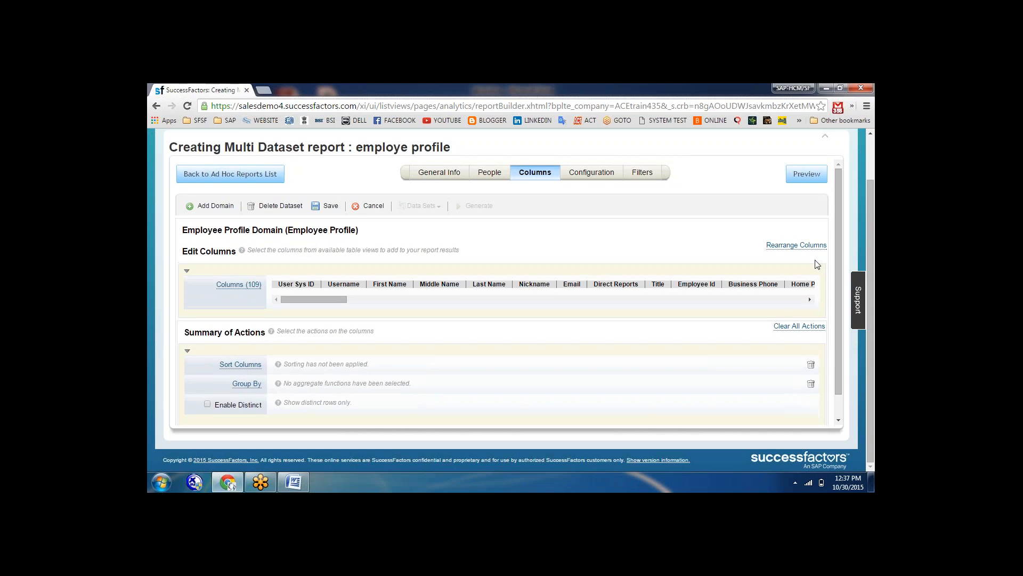
click(808, 246)
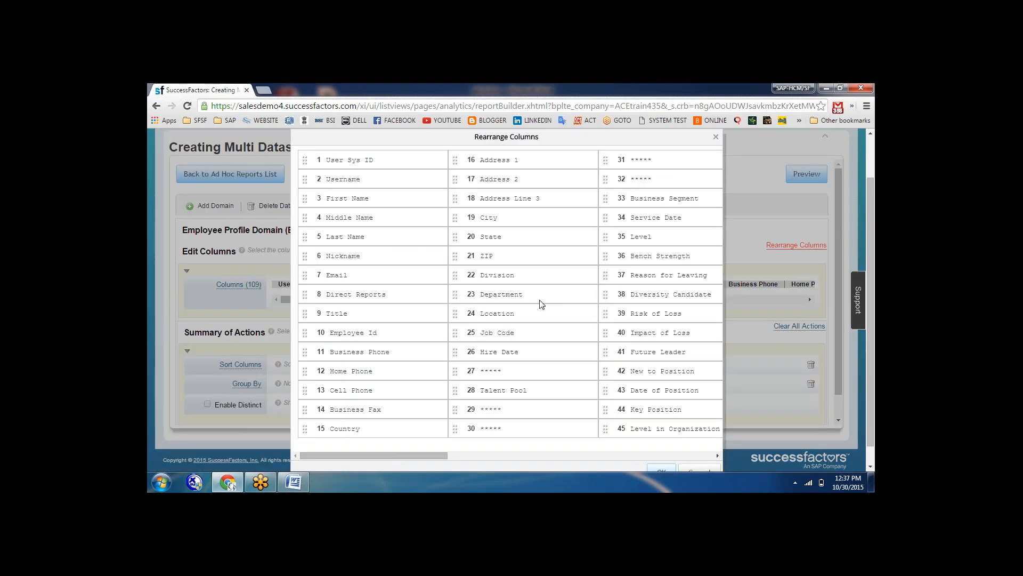
mouse_move(411, 455)
mouse_down()
mouse_move(680, 448)
mouse_move(421, 441)
mouse_up()
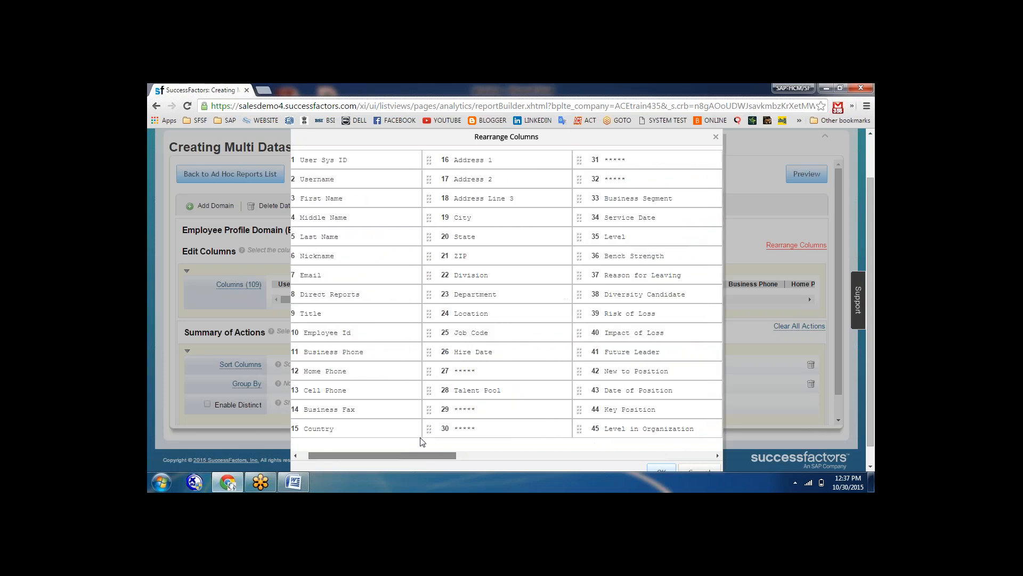
scroll(608, 365, down, 1)
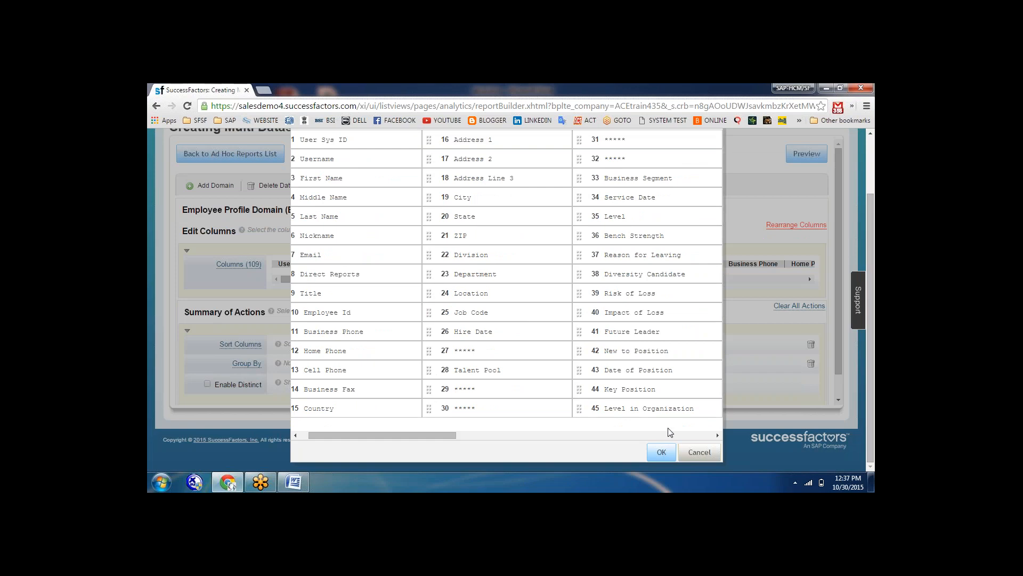
click(661, 452)
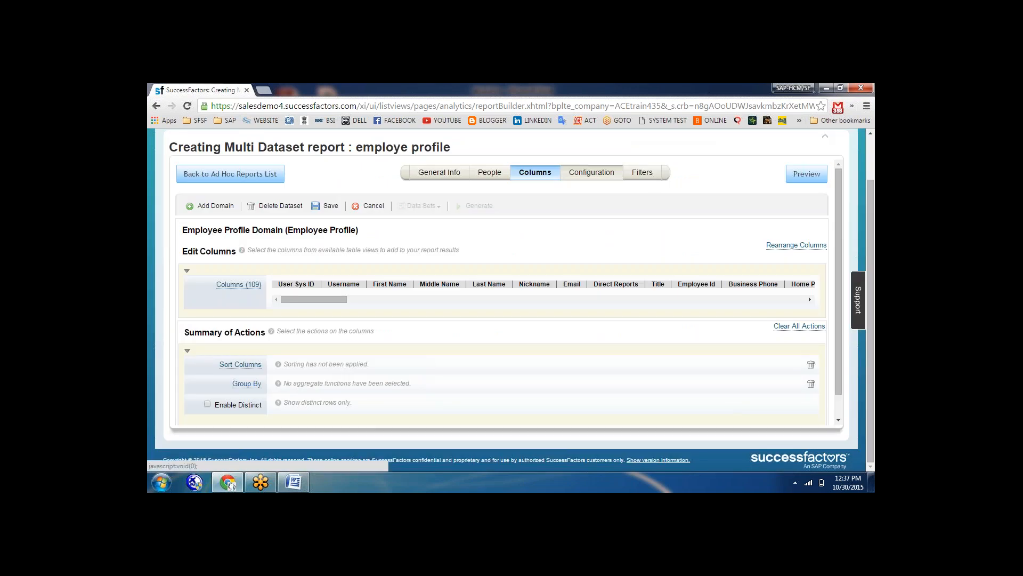
Review the column configuration and add a User Sys ID filter from Employee Information with all values selected
click(597, 179)
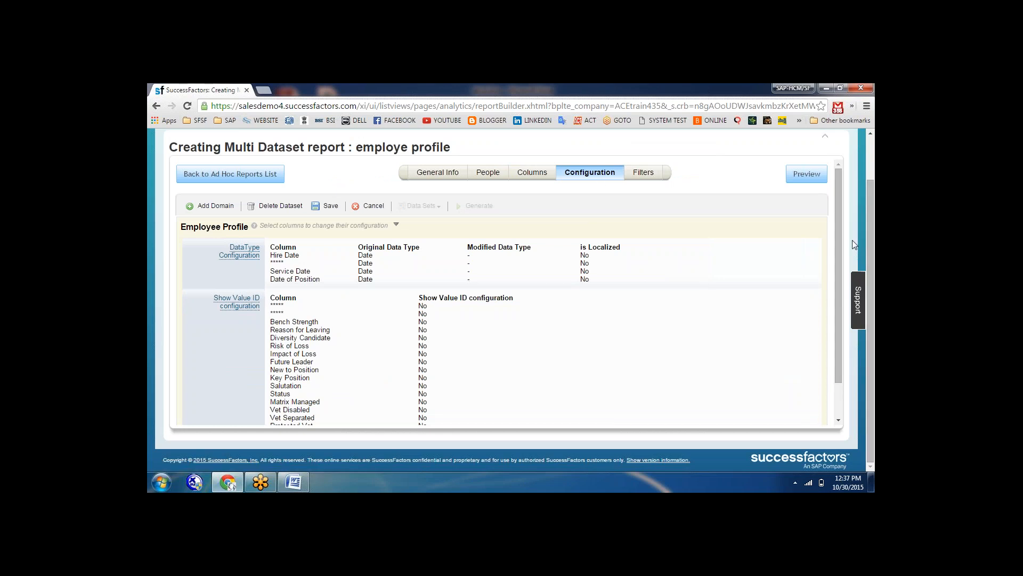
mouse_move(835, 260)
mouse_down()
mouse_move(839, 374)
mouse_move(839, 276)
mouse_up()
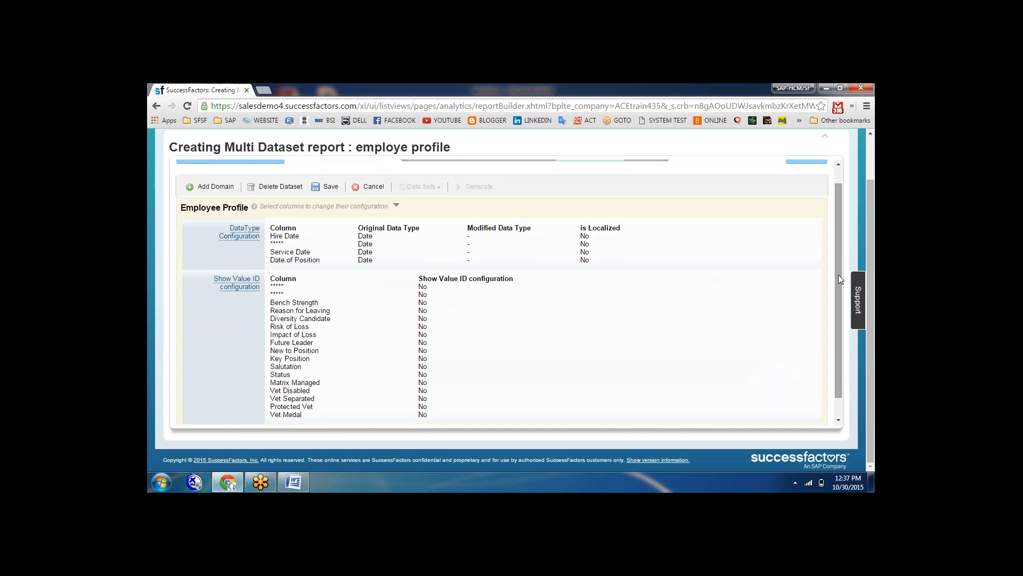
click(645, 178)
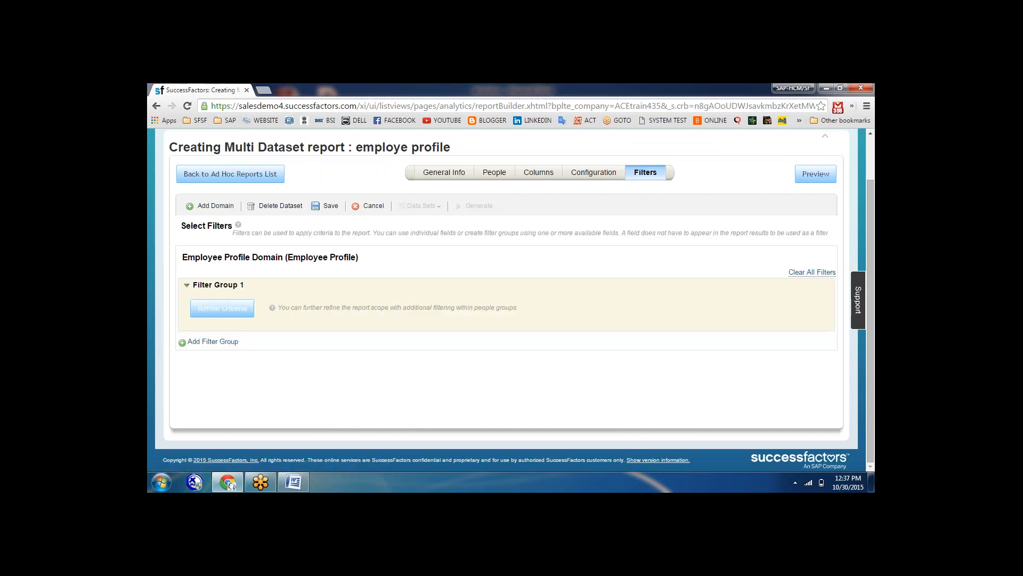
click(222, 308)
click(326, 236)
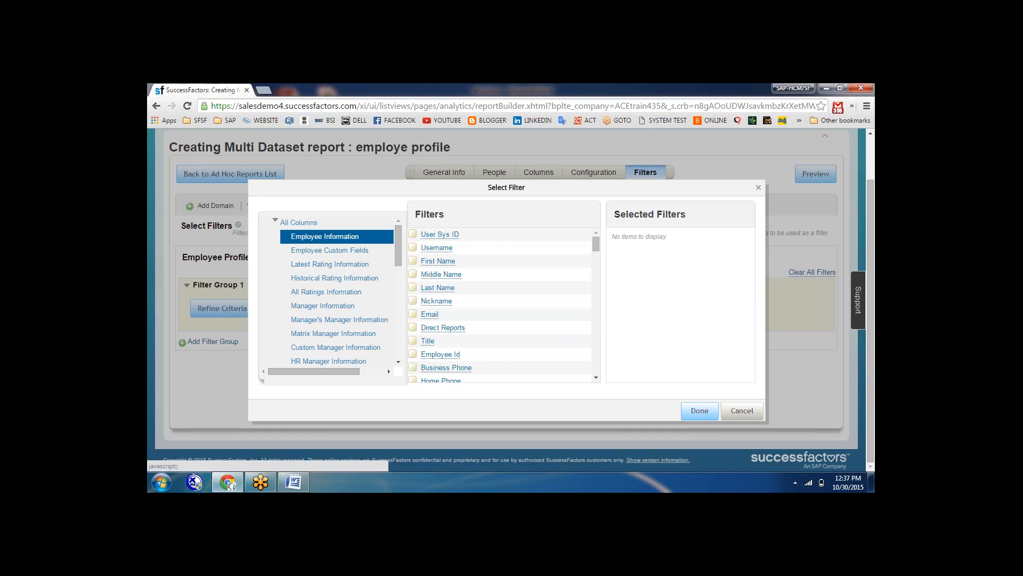
click(414, 235)
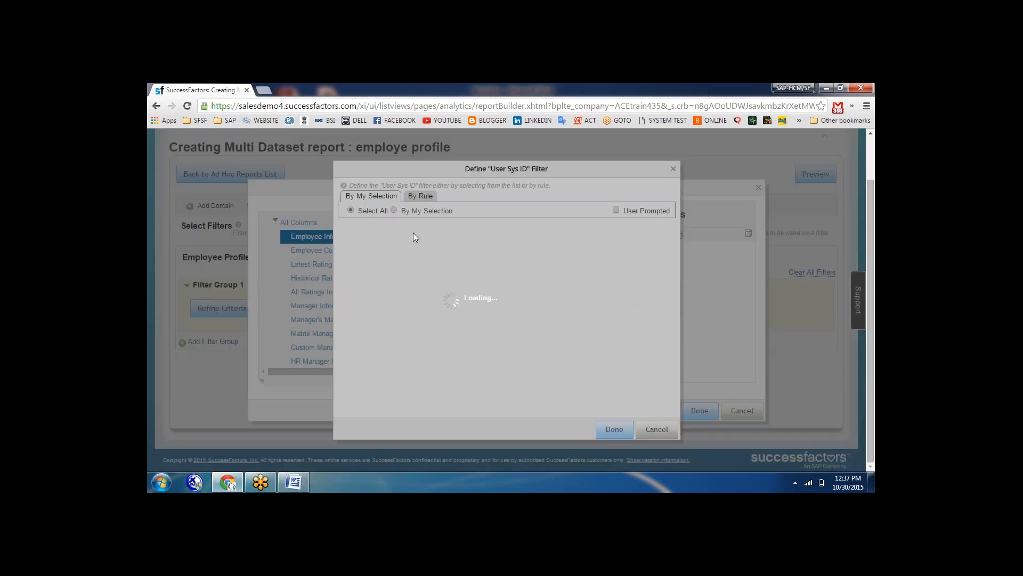
click(610, 430)
click(692, 411)
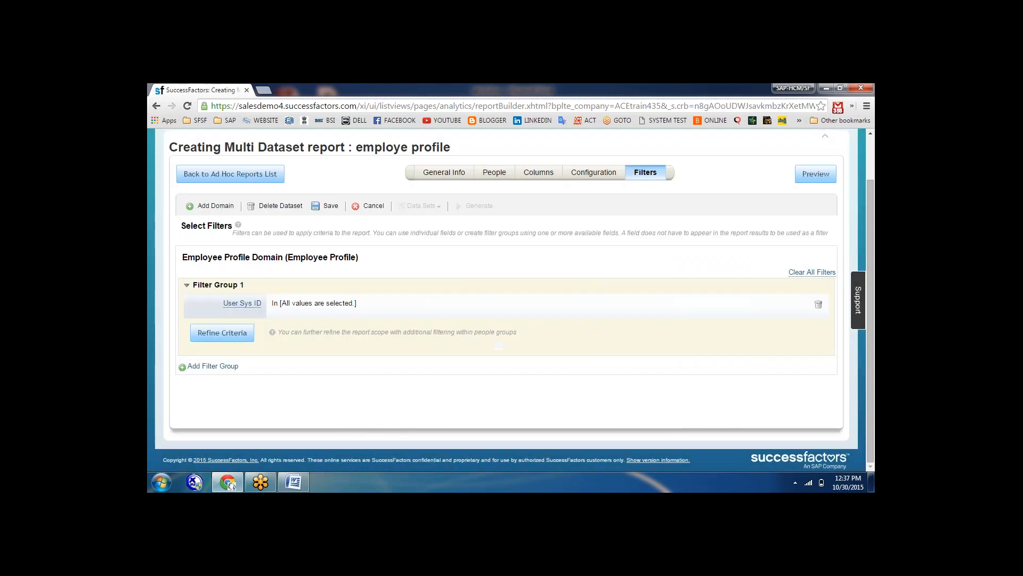
Preview the data of the employe profile report and save the report
click(816, 173)
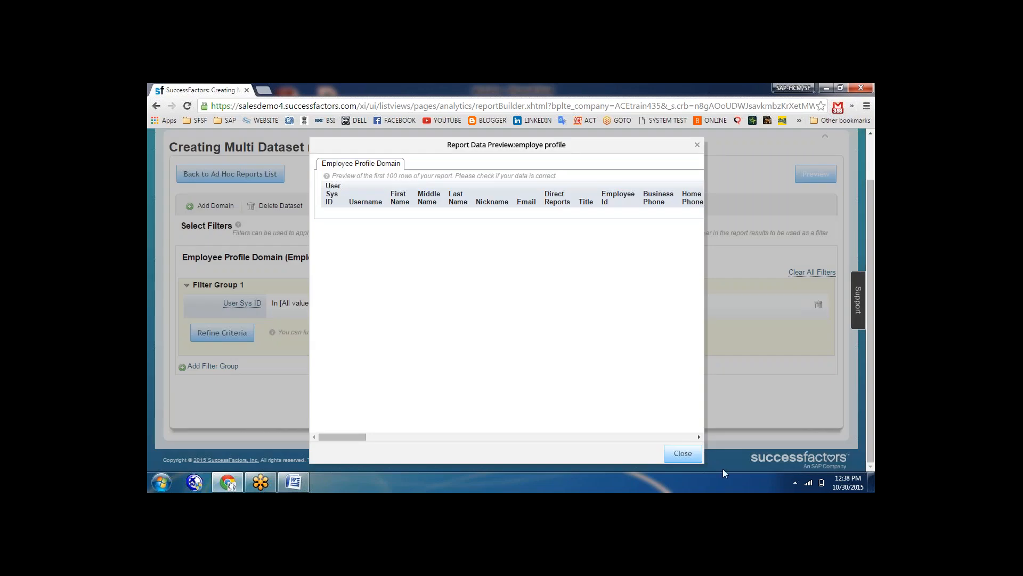
click(683, 453)
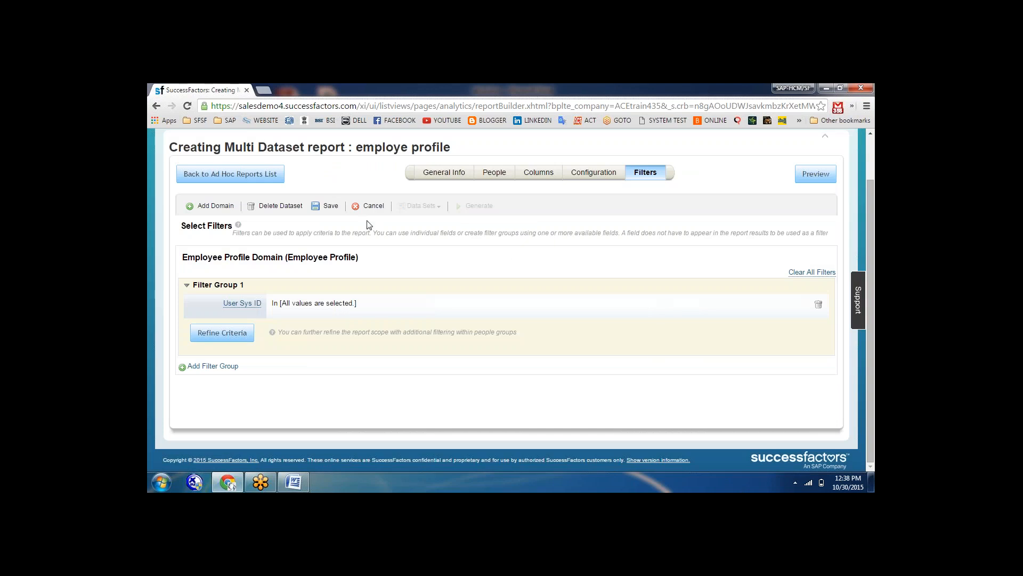
click(329, 208)
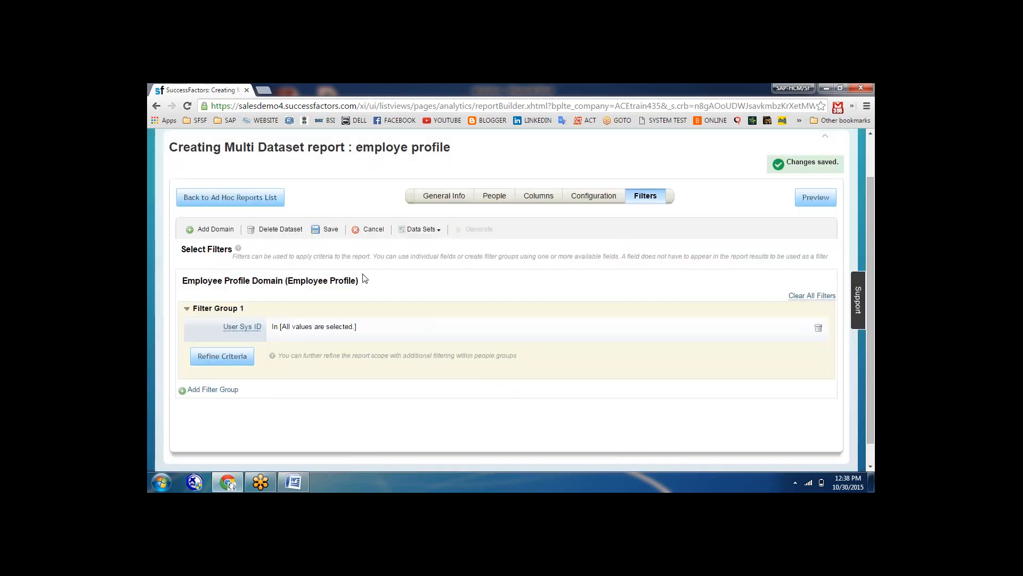
Return to the Ad Hoc Reports list and check the employe profile report's run options without generating it
click(258, 200)
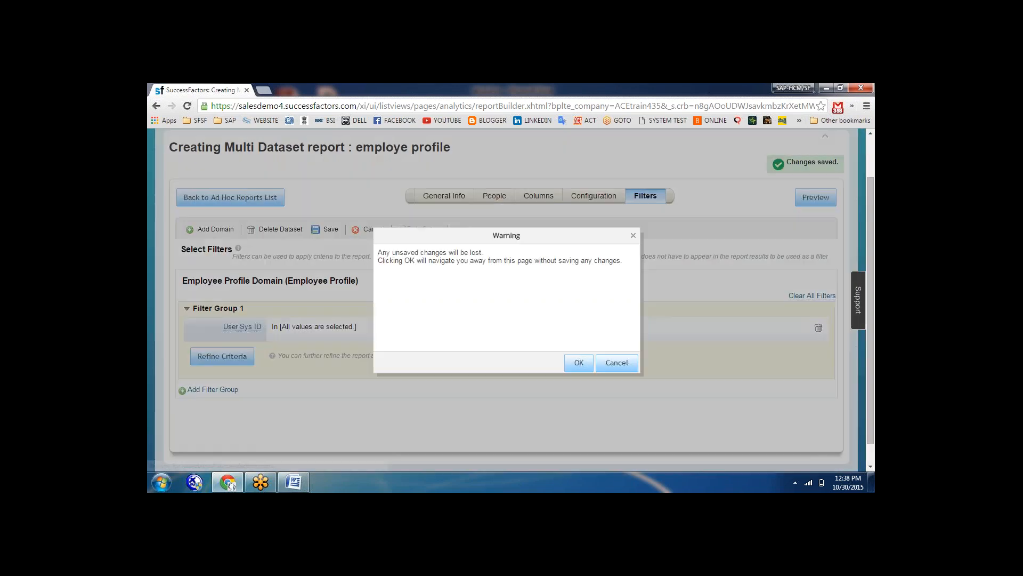
click(579, 363)
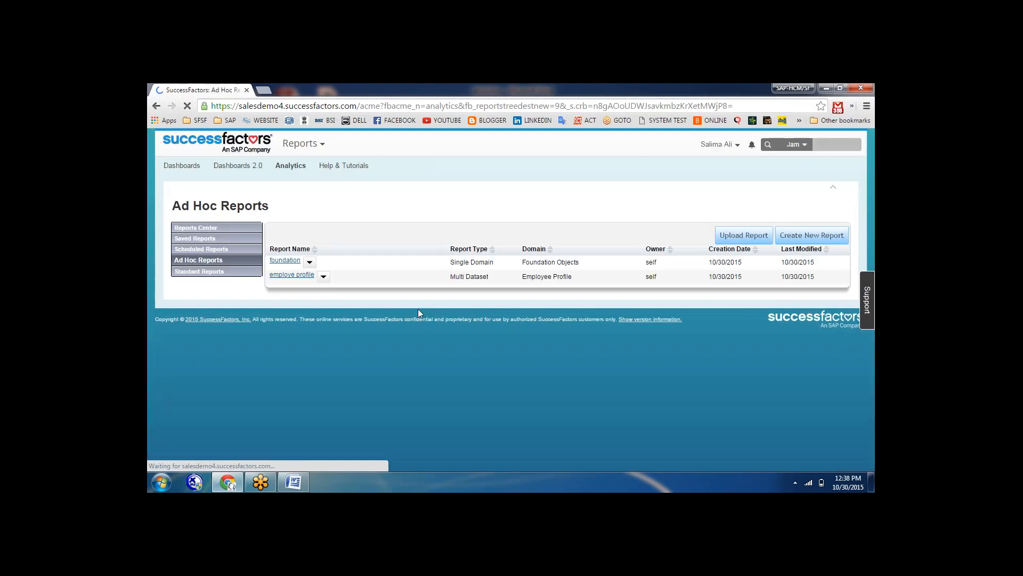
click(306, 275)
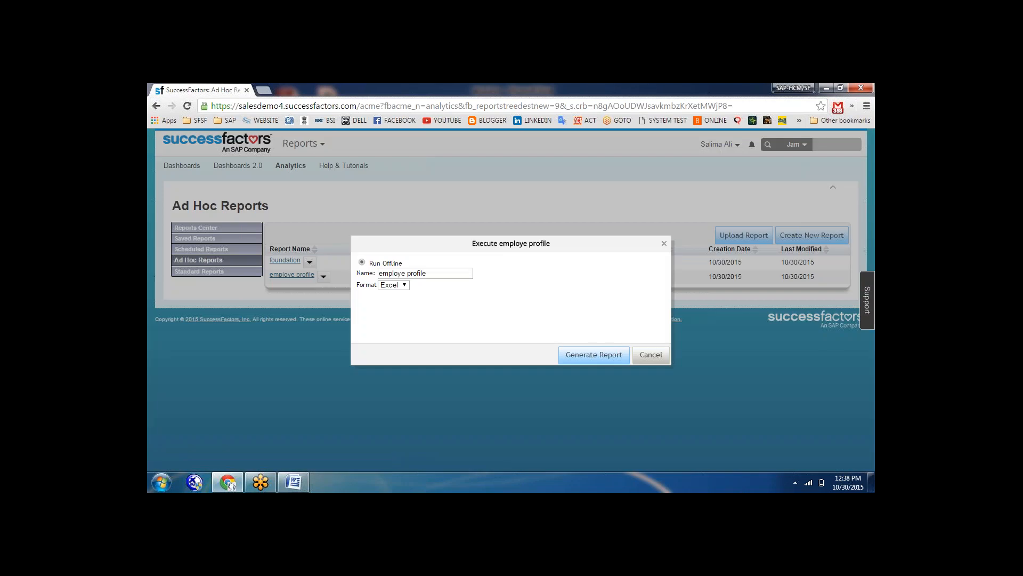
click(653, 356)
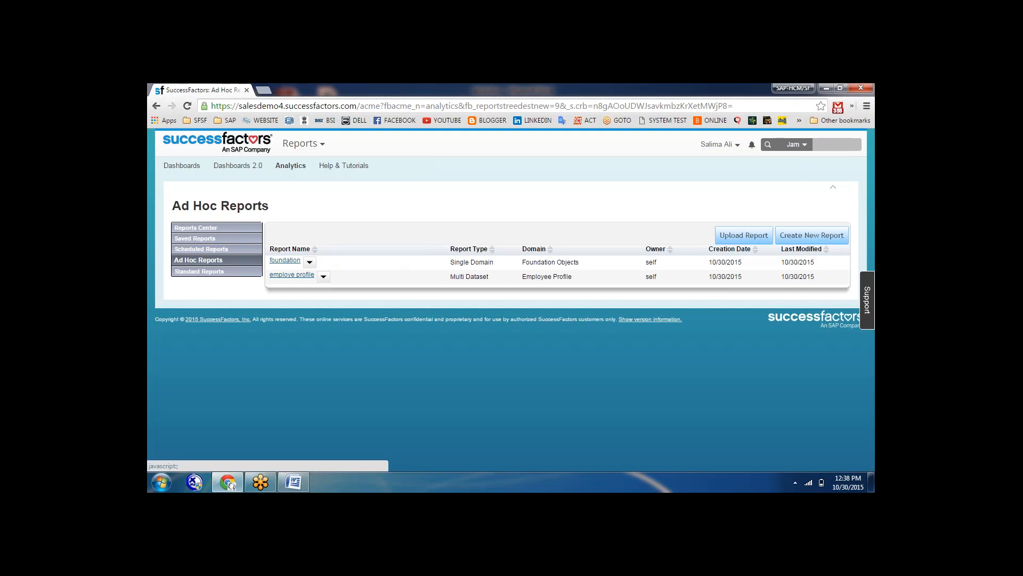
Run the foundation report online and look across the columns of its result table
click(310, 262)
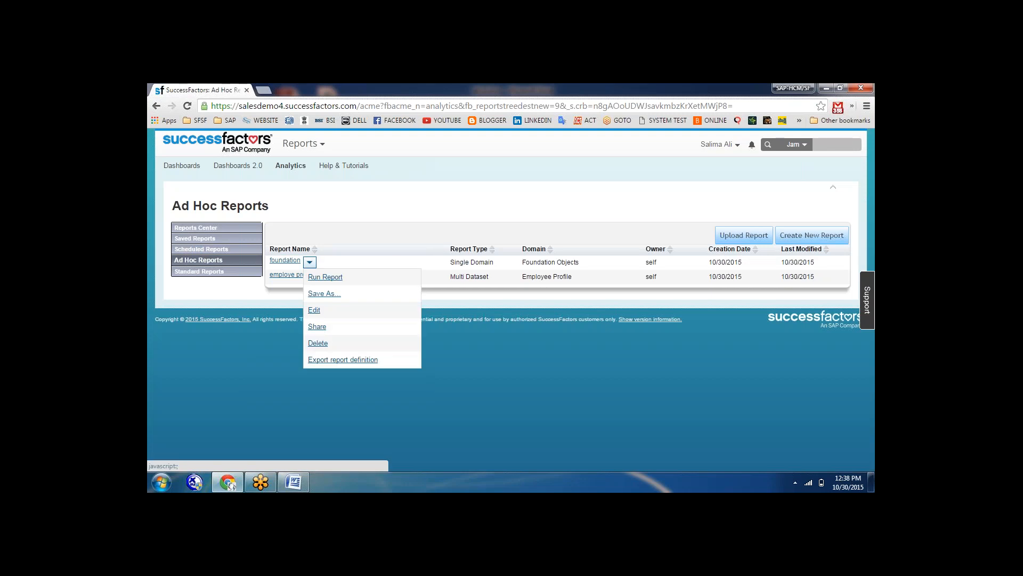
click(319, 277)
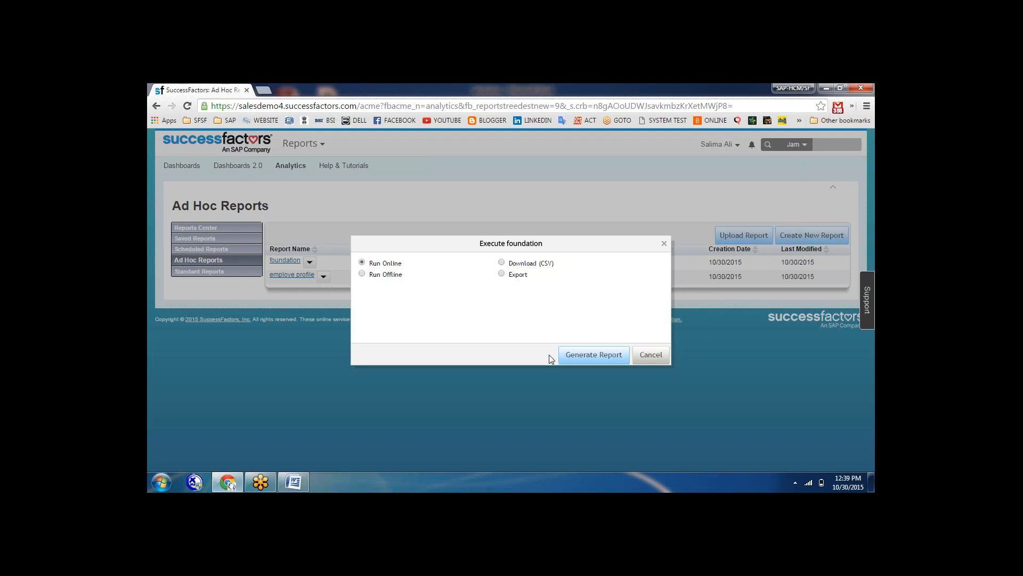
click(592, 354)
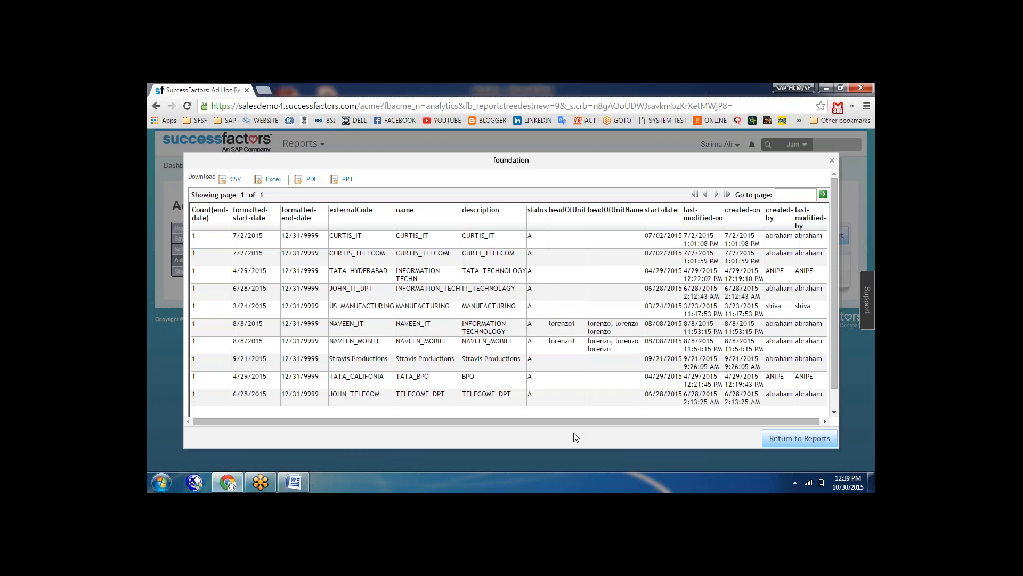
drag(565, 418, 733, 428)
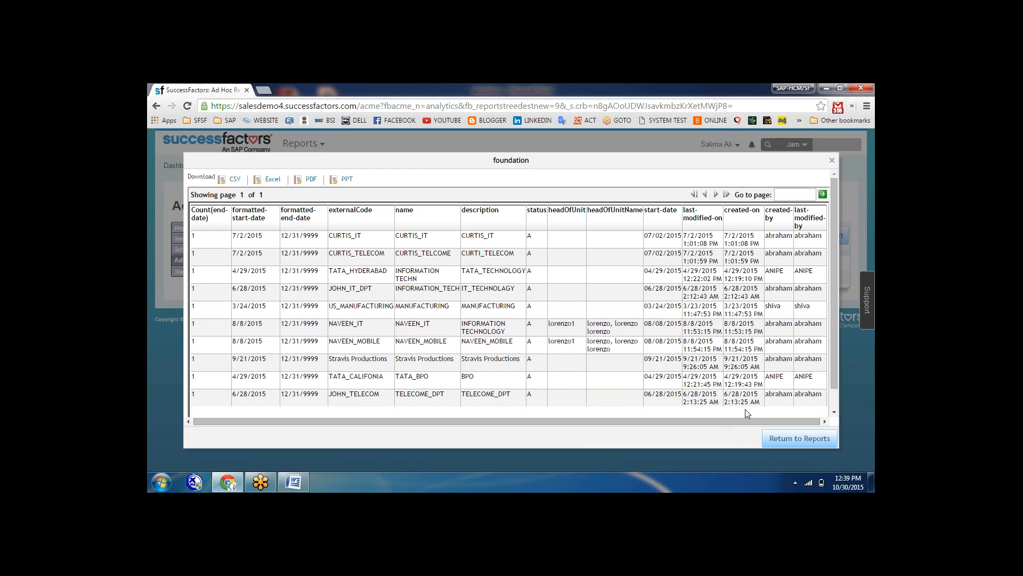
drag(741, 421, 616, 416)
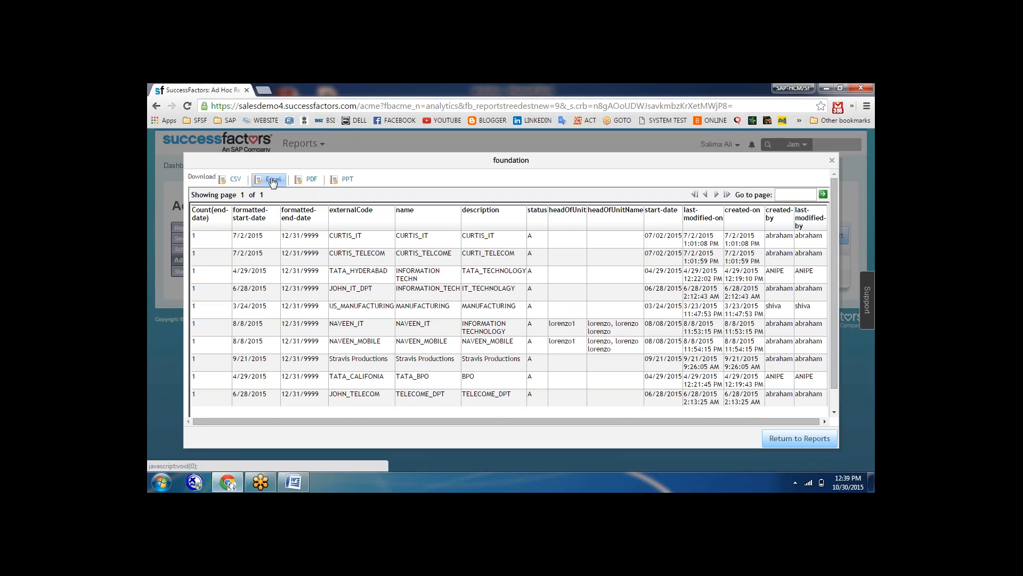
Download the foundation report results as a PDF
click(305, 181)
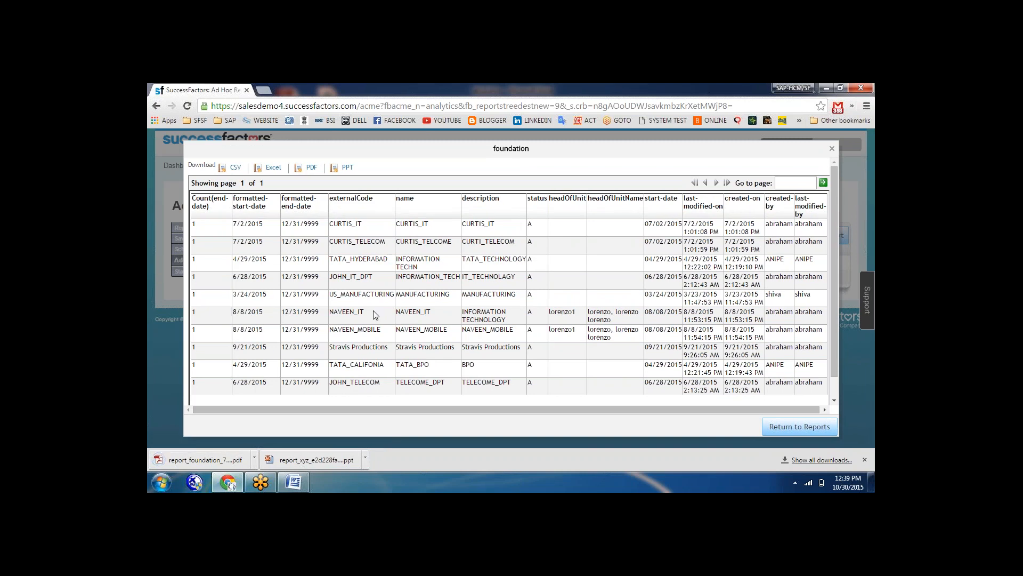
click(366, 458)
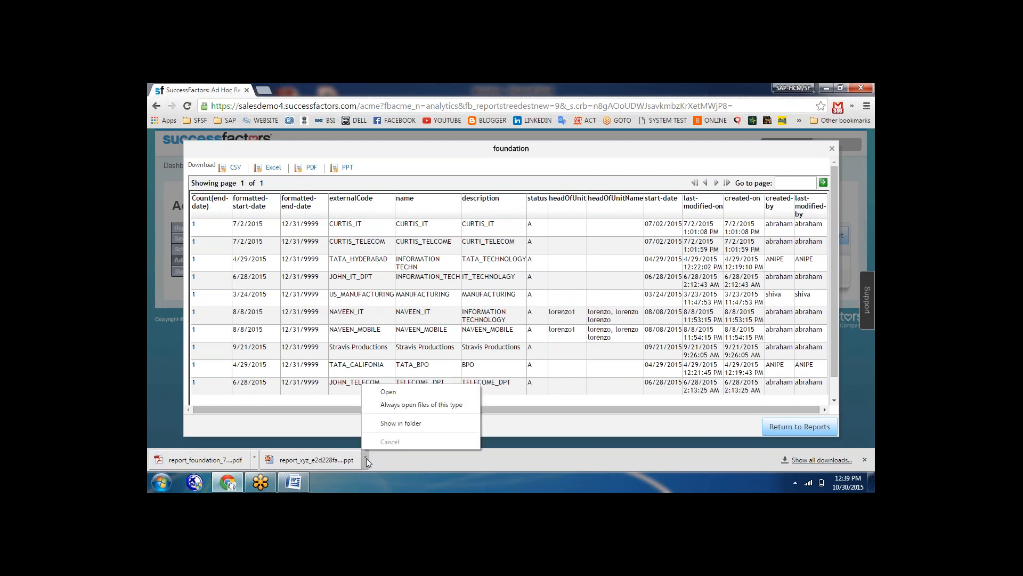
click(353, 482)
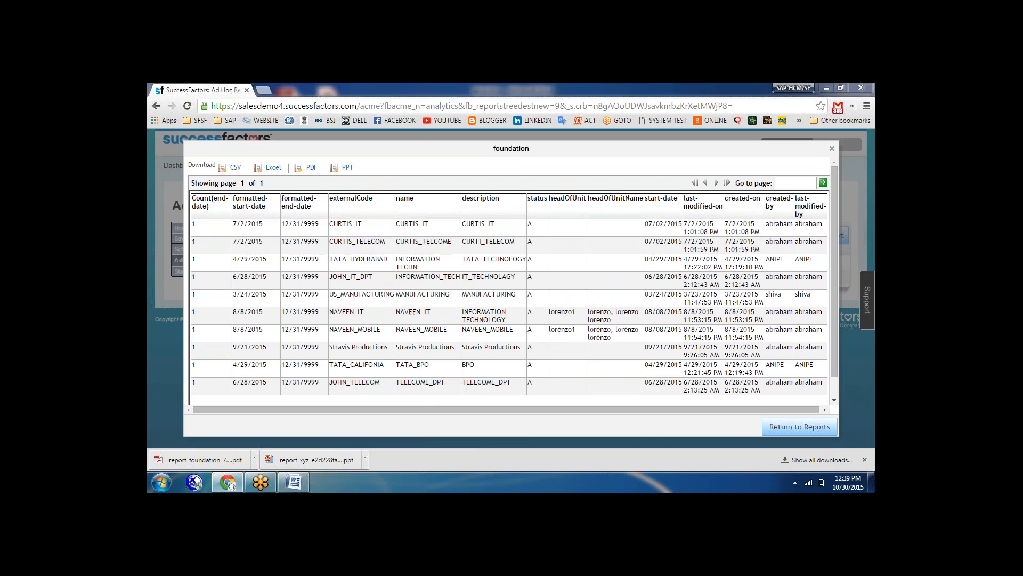
Open the downloaded foundation report PDF and enlarge it to examine the table's columns
click(202, 460)
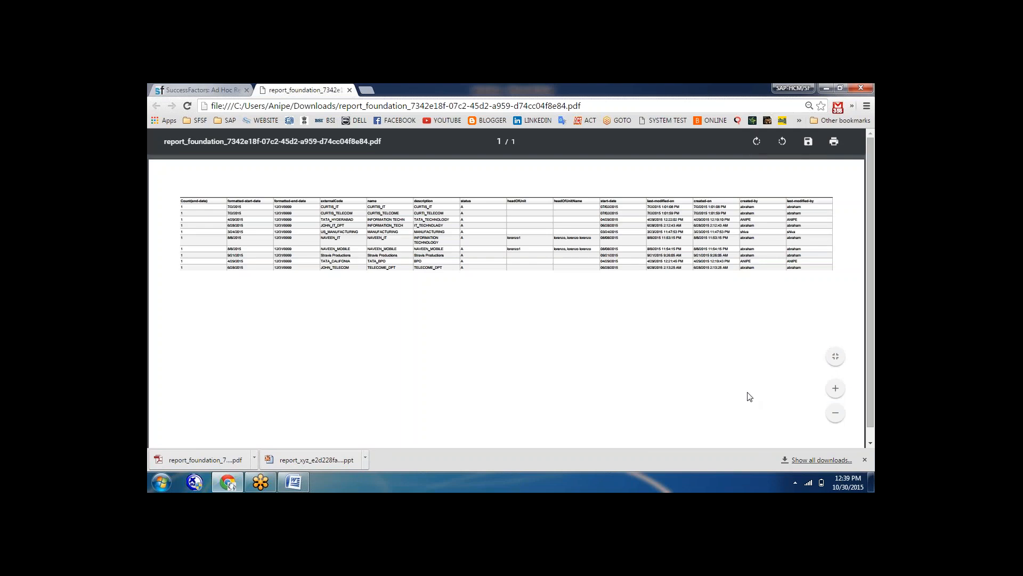
click(835, 390)
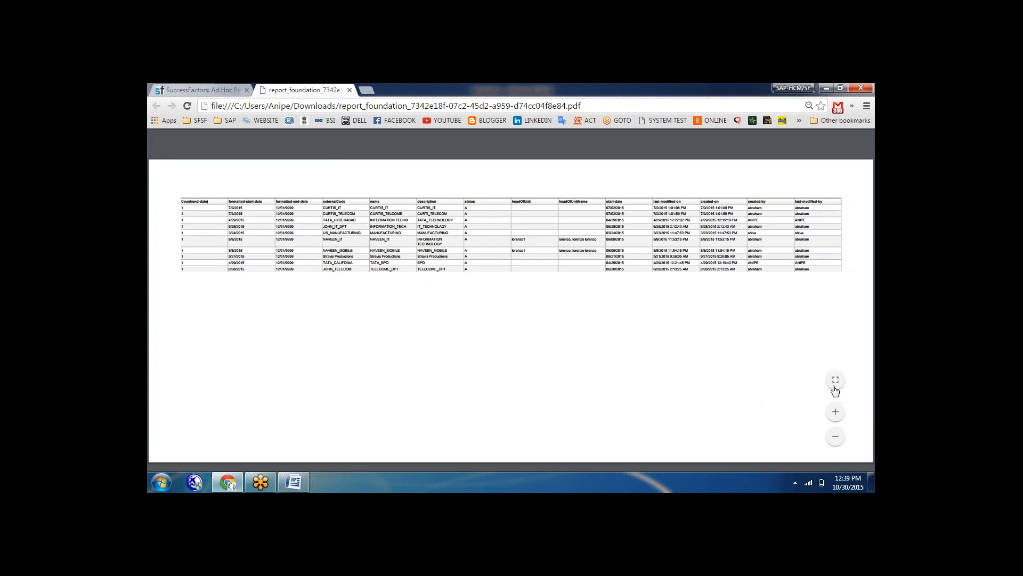
click(836, 413)
click(836, 418)
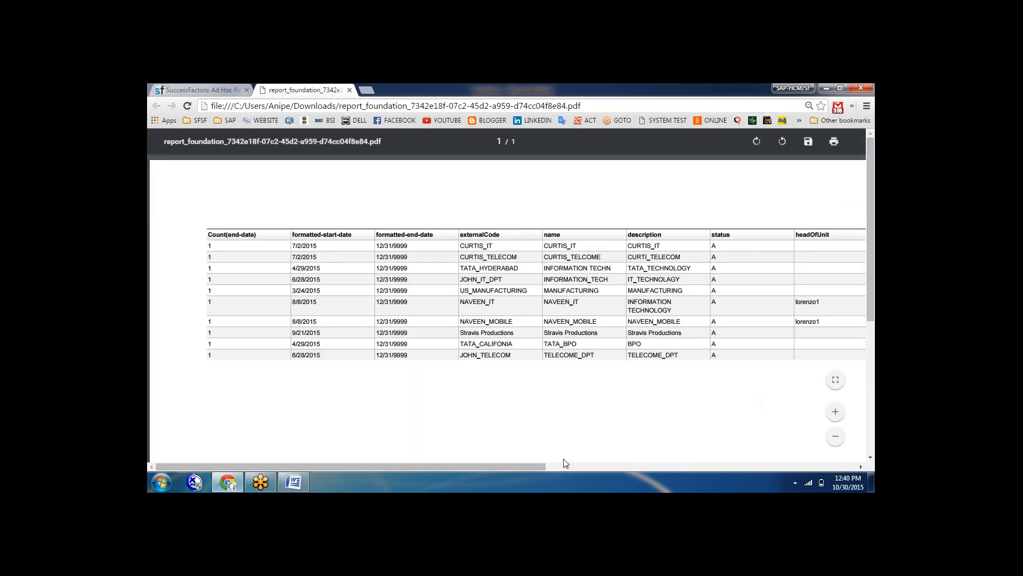
drag(532, 465, 381, 427)
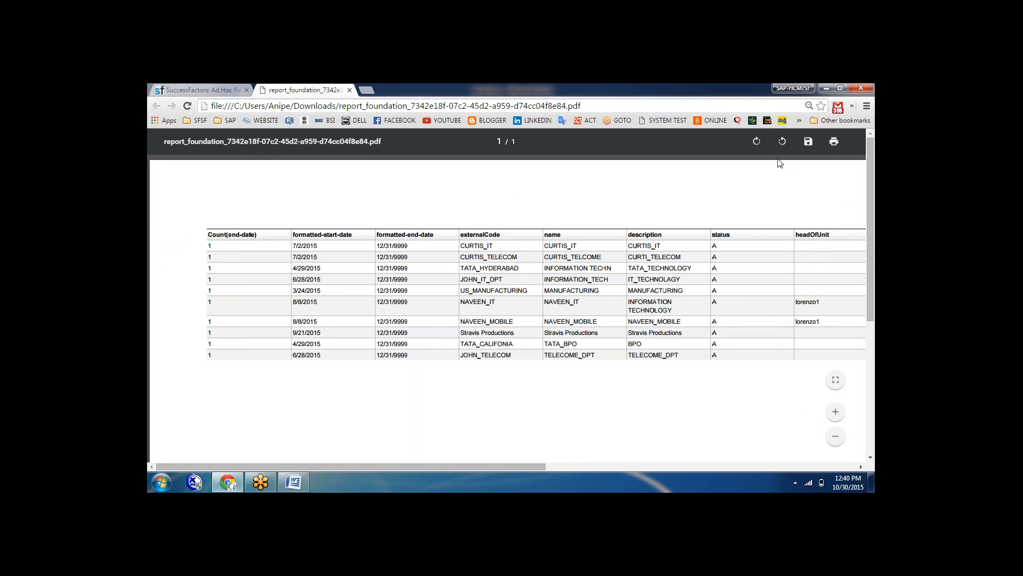
Save a copy of the PDF in the Downloads folder under the suggested name and return to the Ad Hoc Reports list
click(808, 141)
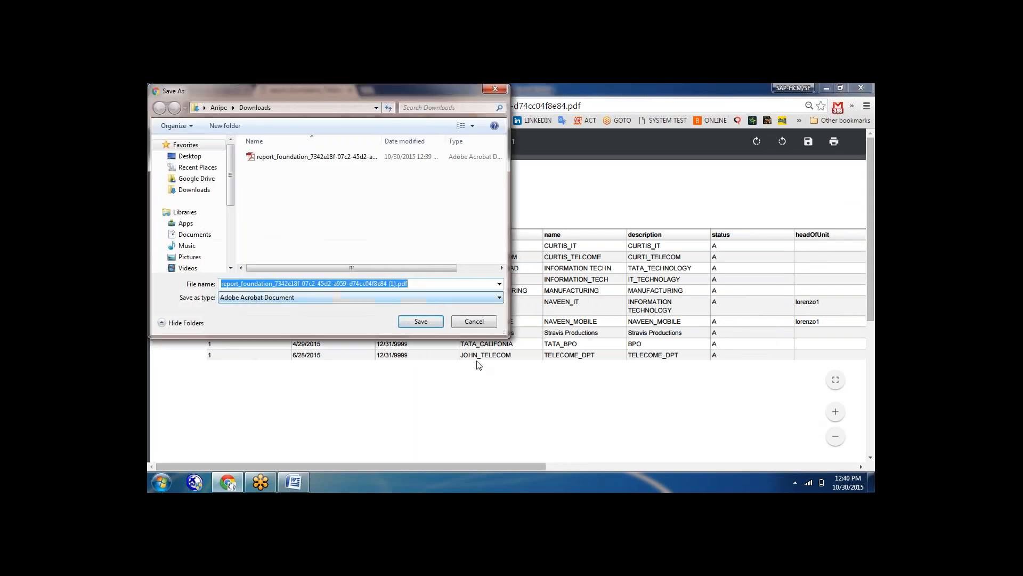
click(421, 321)
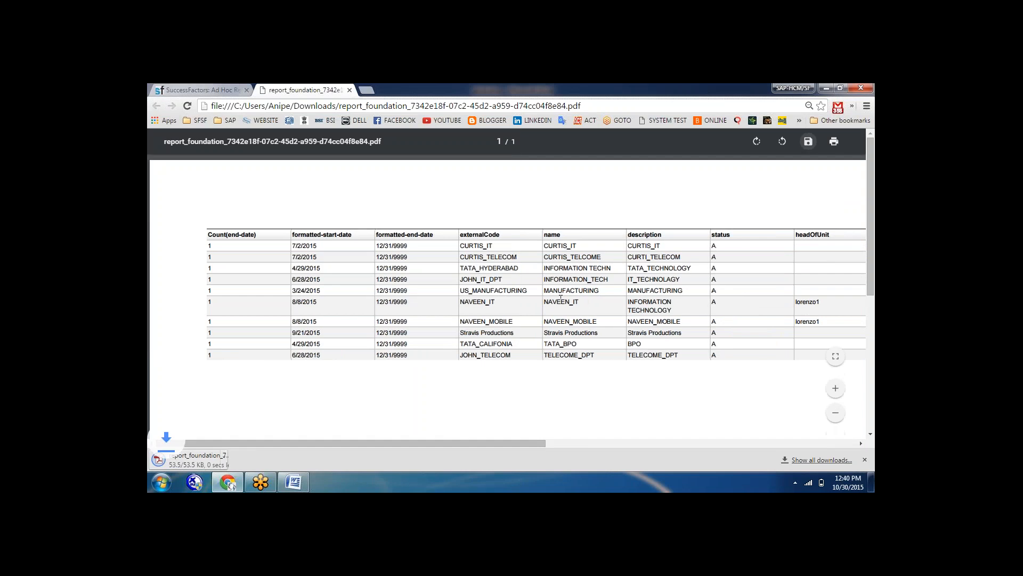
click(864, 459)
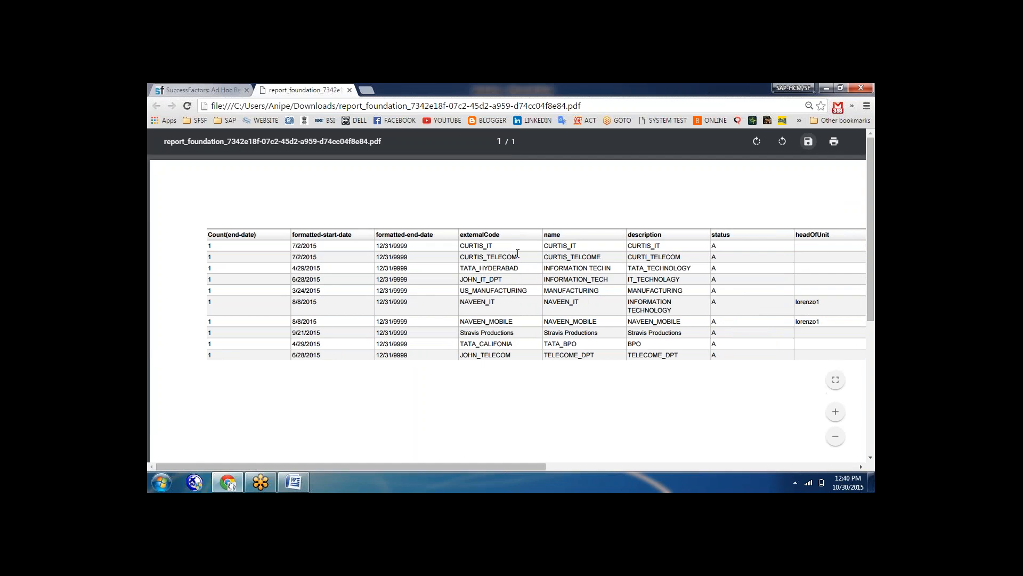
click(350, 90)
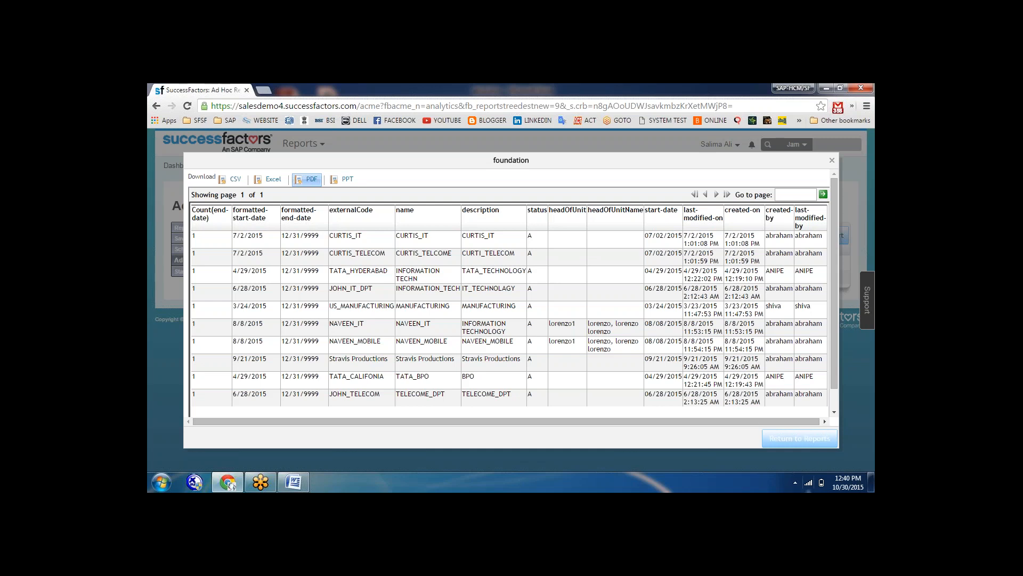
click(799, 440)
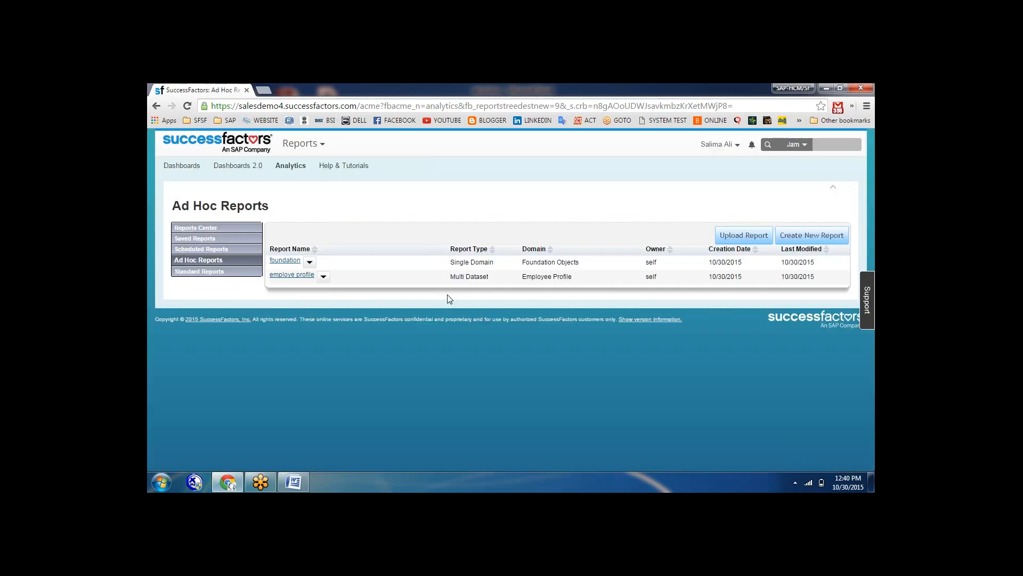
Save the foundation report under the new name foundation_1 and go back to the Ad Hoc Reports list
click(311, 263)
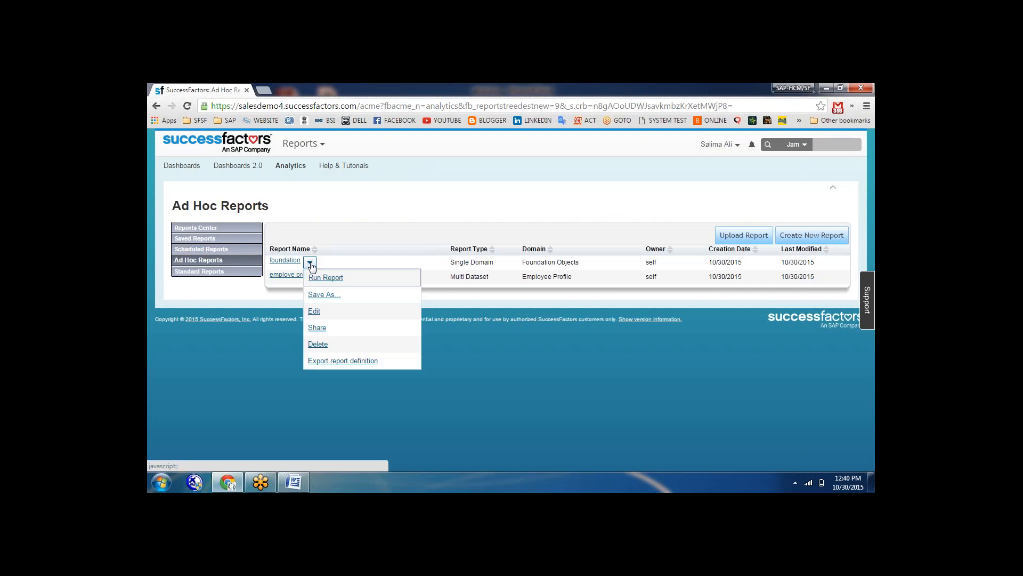
click(321, 296)
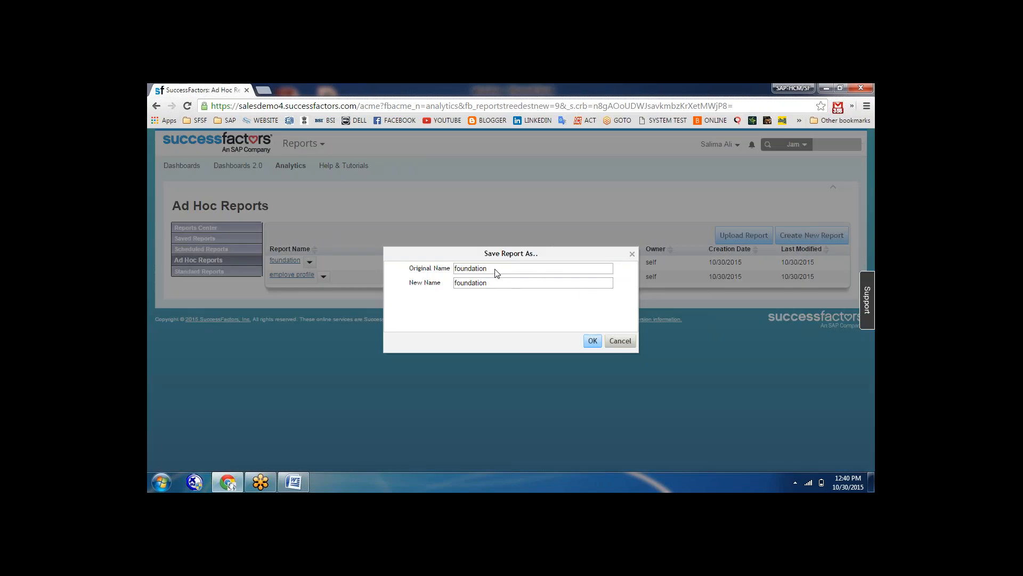
click(493, 283)
text(_1)
click(595, 343)
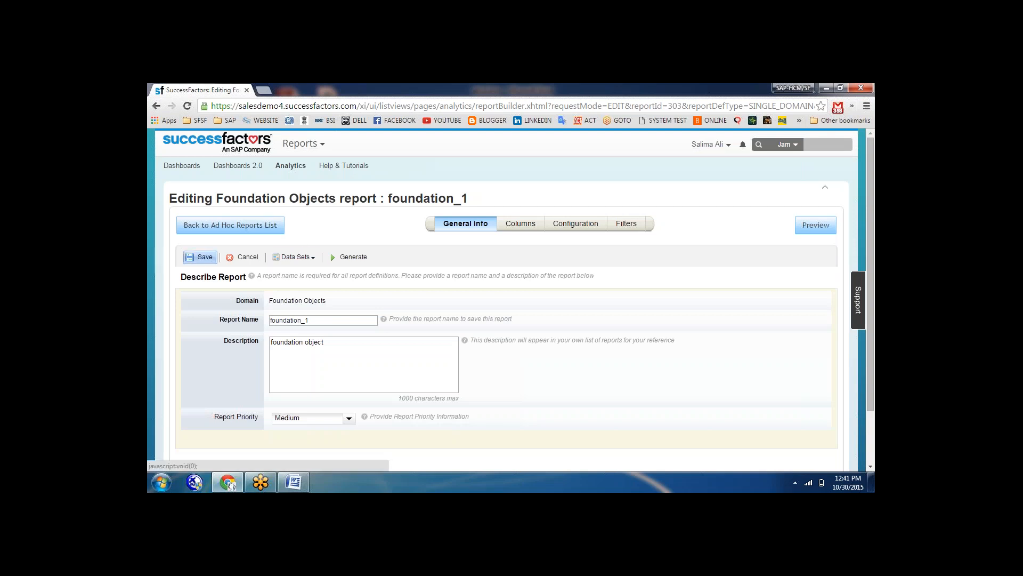
click(205, 256)
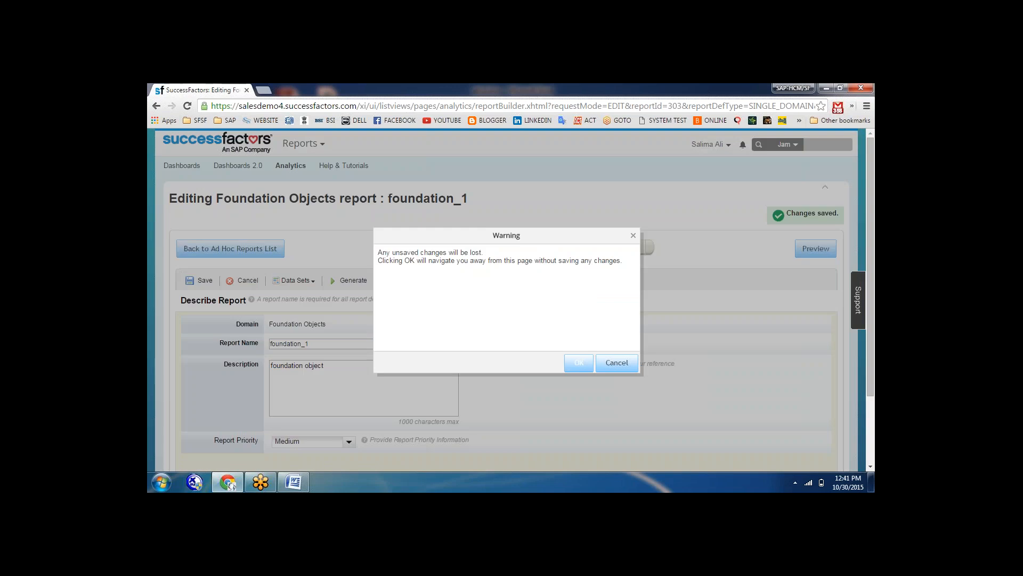
click(577, 363)
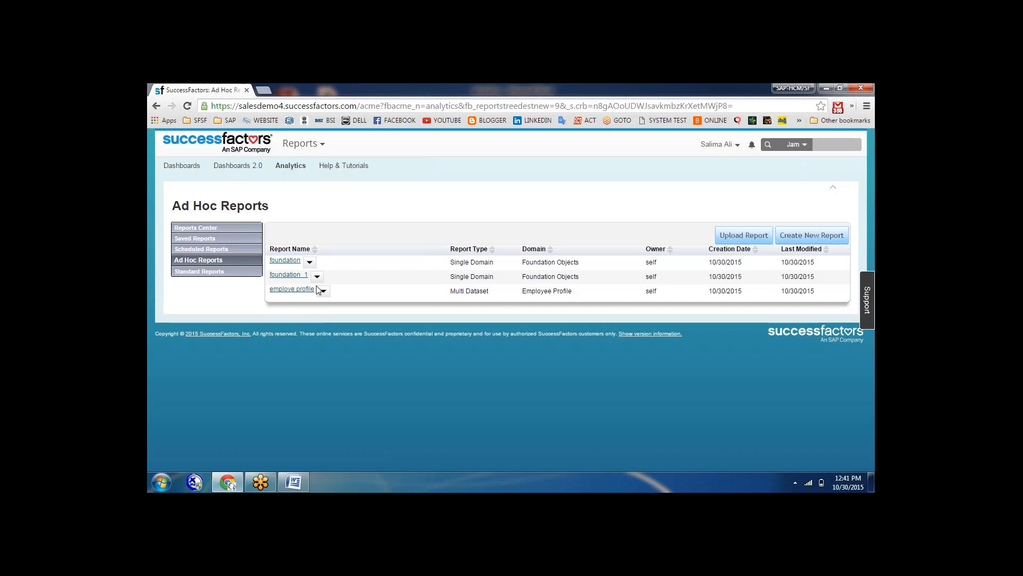
Open the foundation report for editing to view its general info, and return to the Ad Hoc Reports list without saving
click(309, 264)
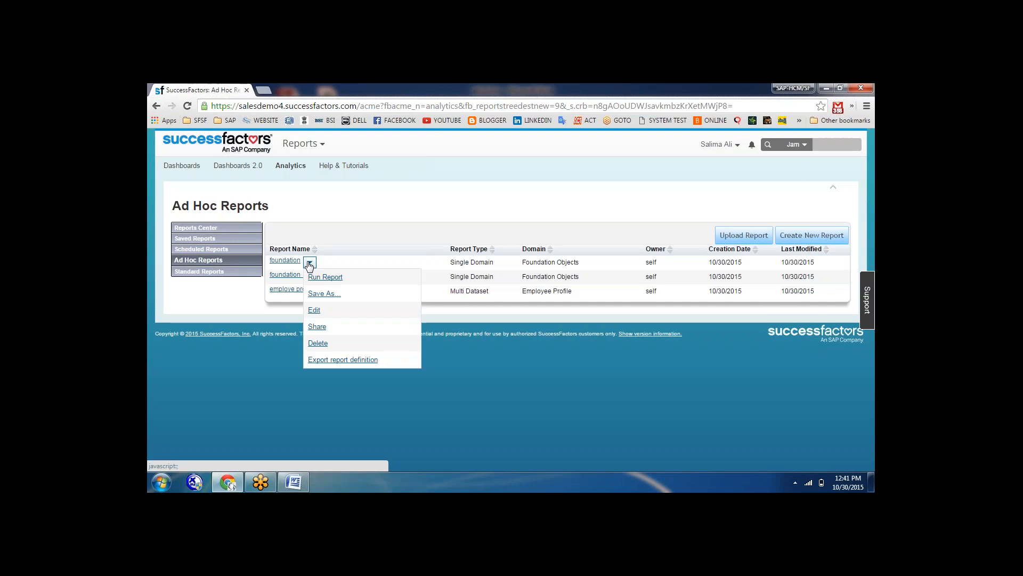
click(315, 311)
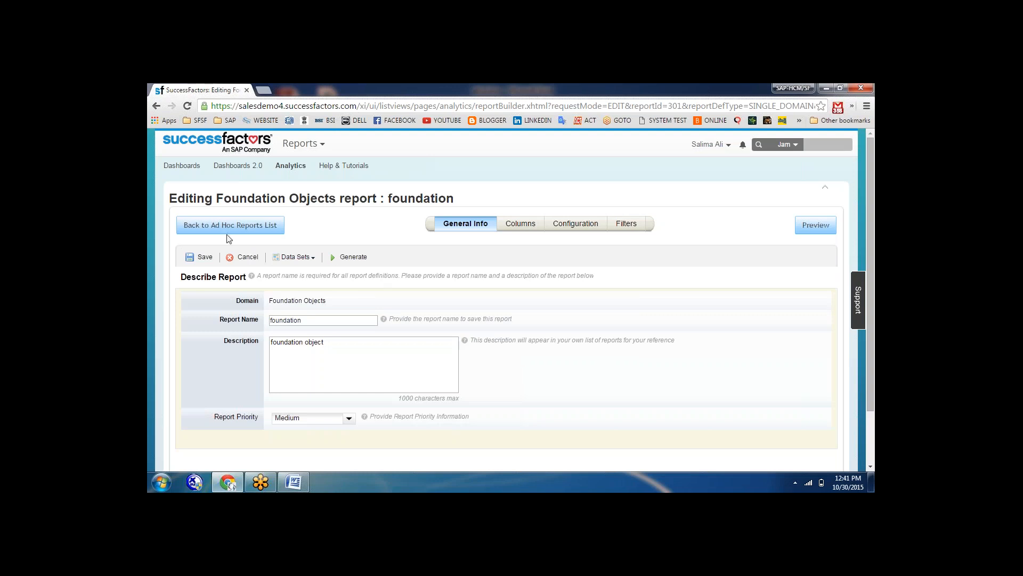
click(211, 223)
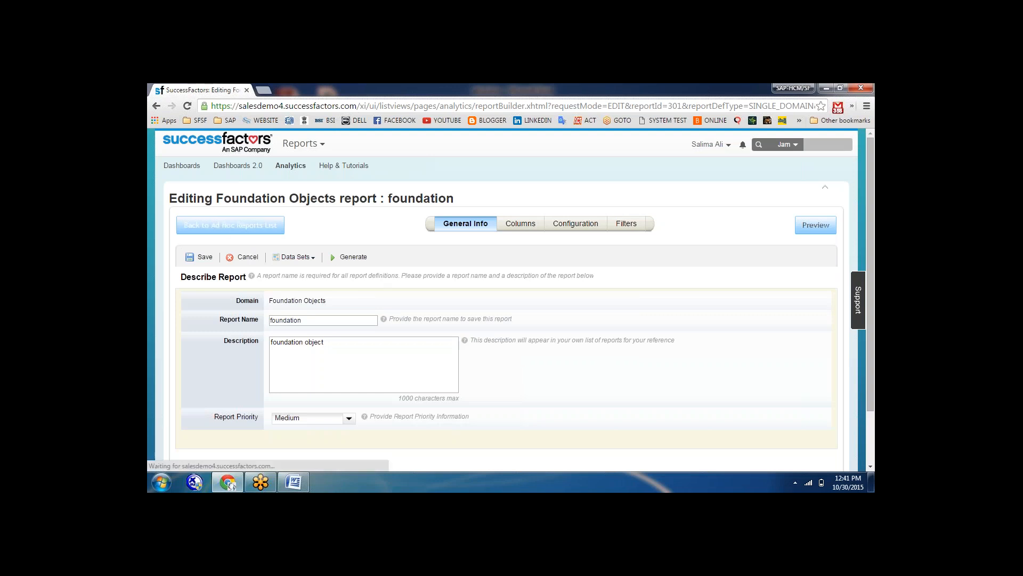
click(222, 224)
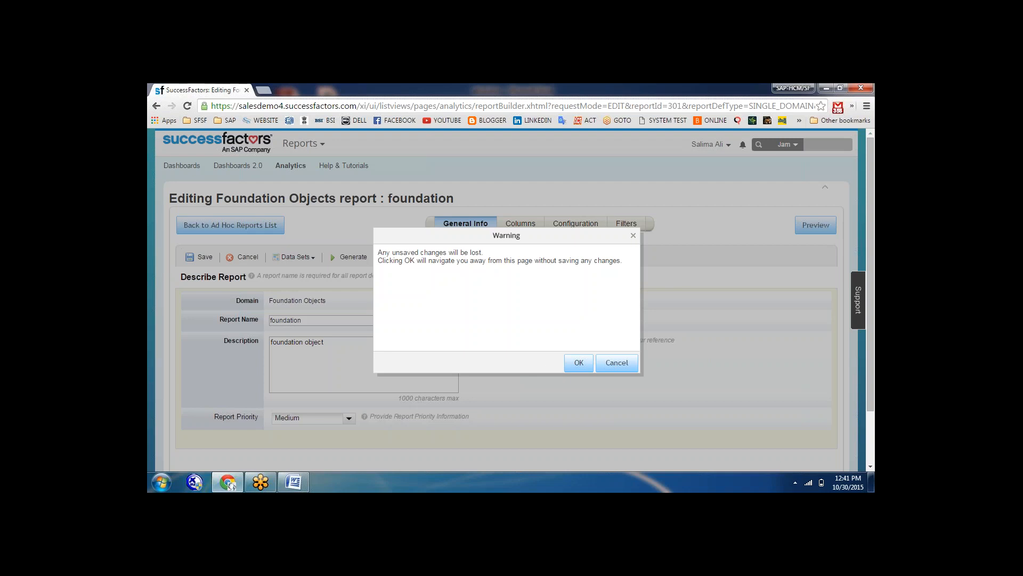
click(580, 364)
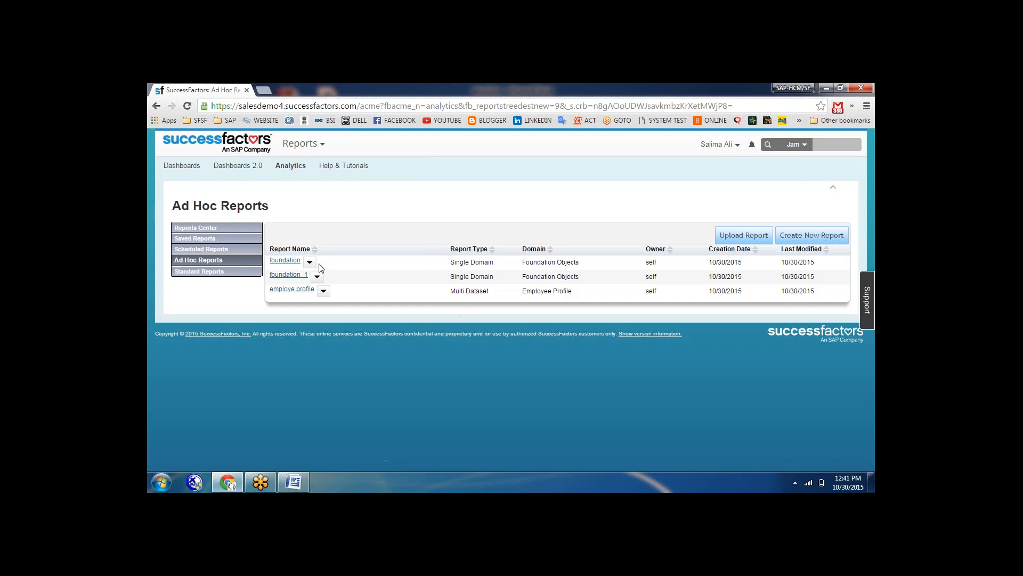
Share the foundation report with one employee found through a quick search by the employee's name
click(310, 262)
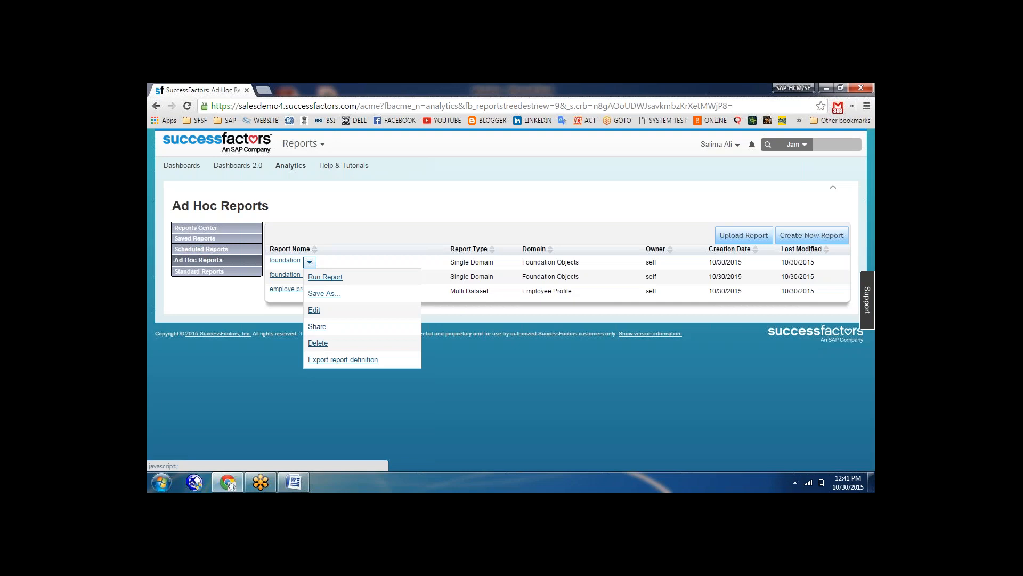
click(317, 326)
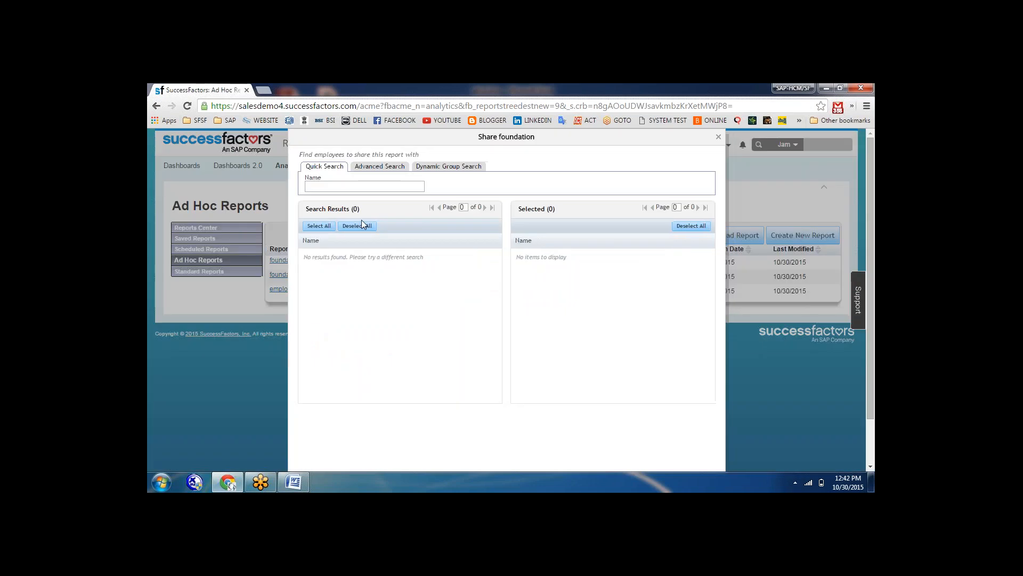
click(327, 189)
text(anio)
key(BackSpace)
key(BackSpace)
key(BackSpace)
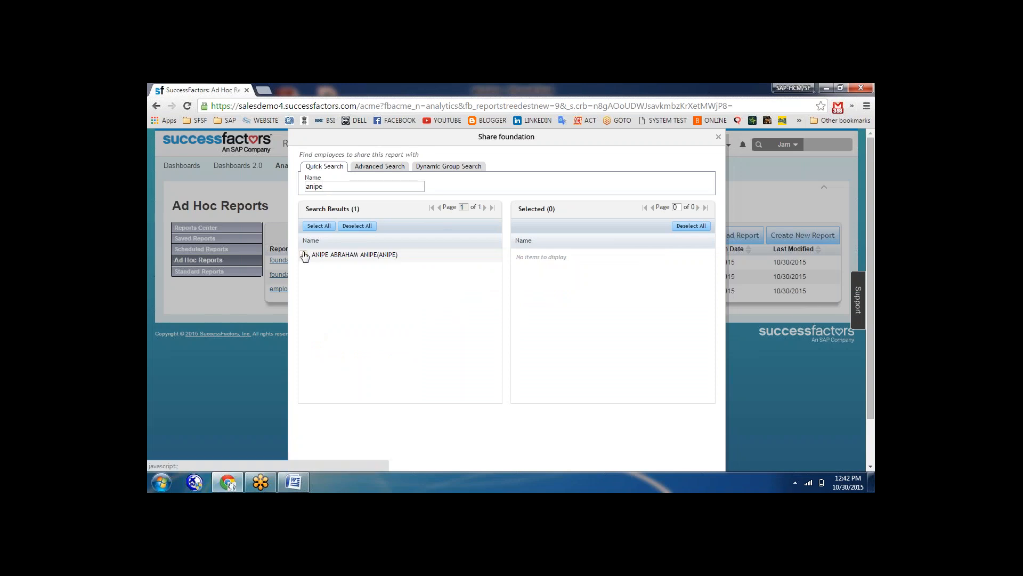
click(303, 255)
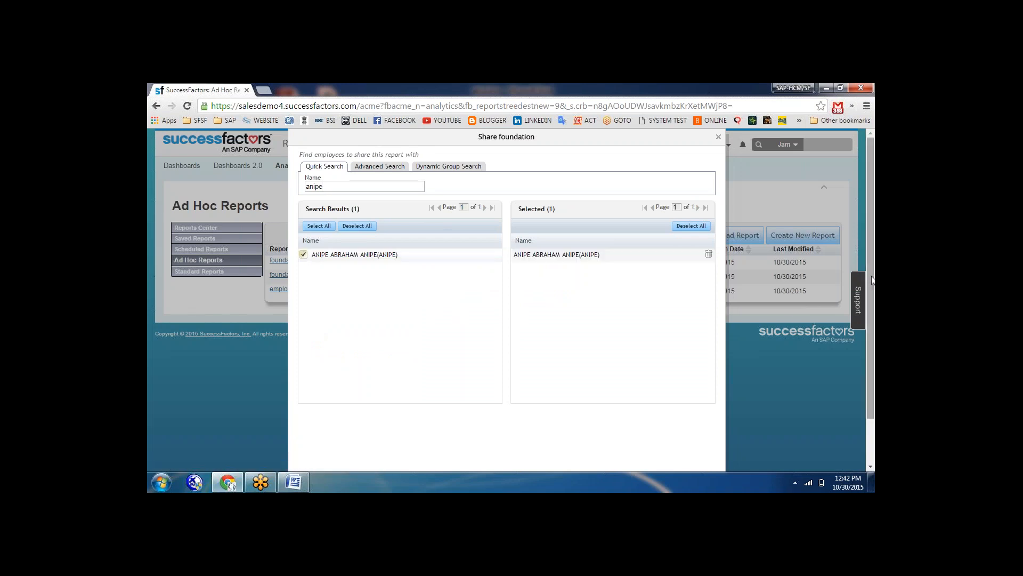
scroll(871, 288, down, 1)
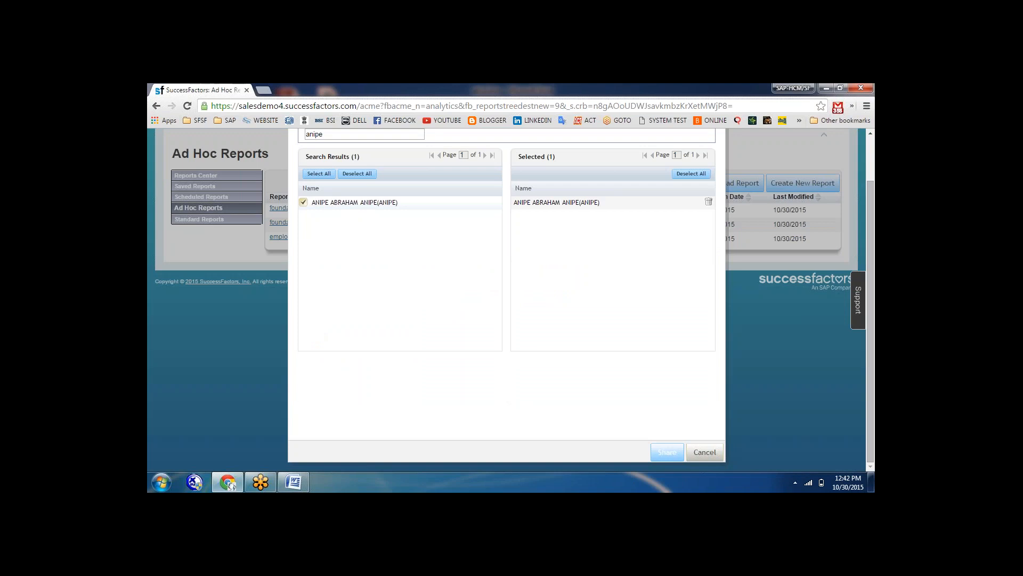
click(667, 453)
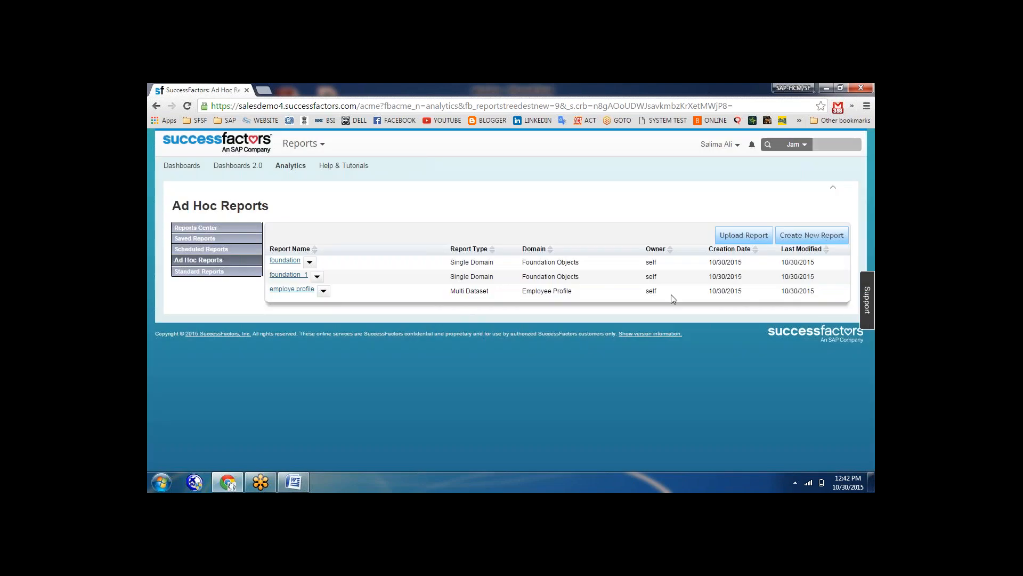